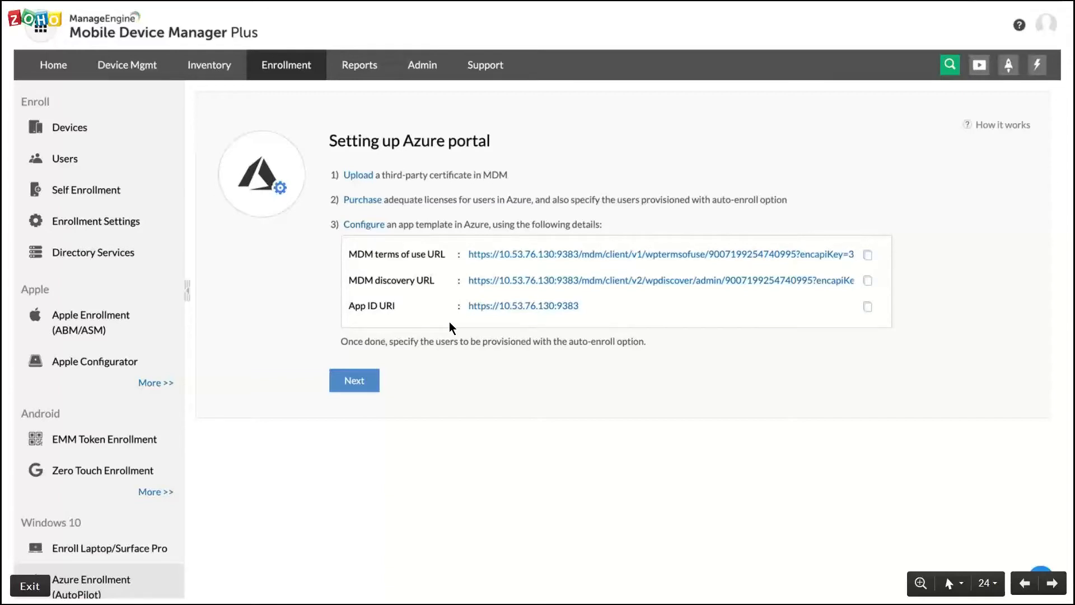
pyautogui.press('Right')
pyautogui.press('Right')
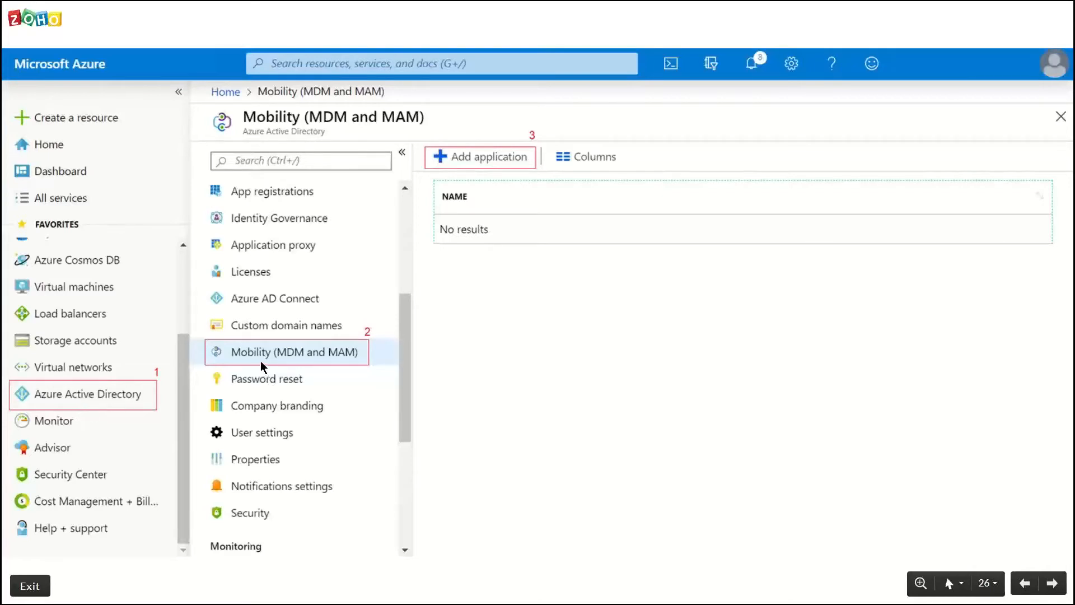
pyautogui.click(487, 158)
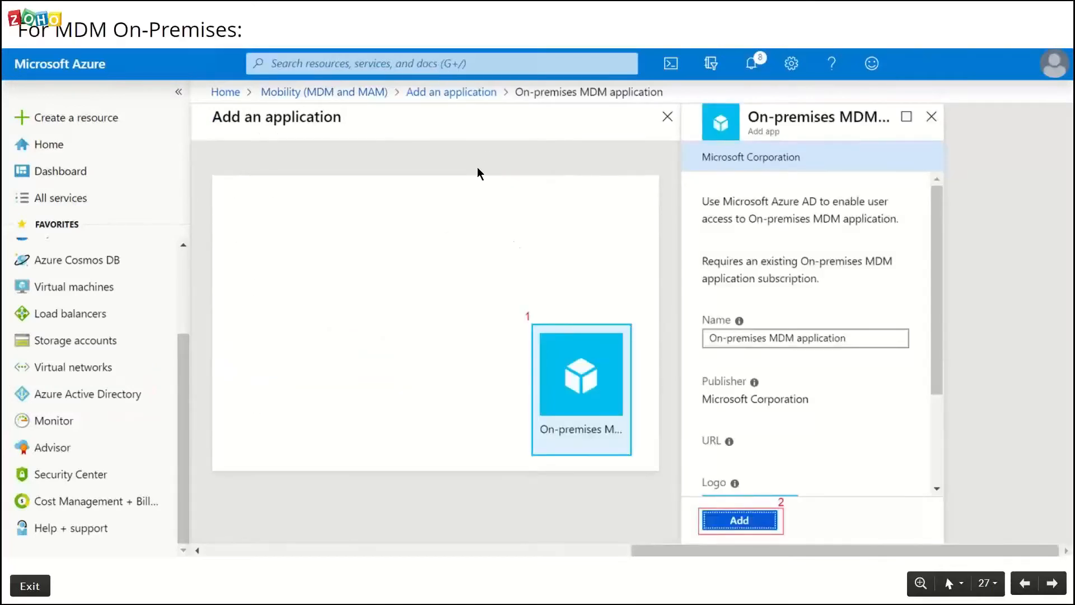
pyautogui.click(732, 519)
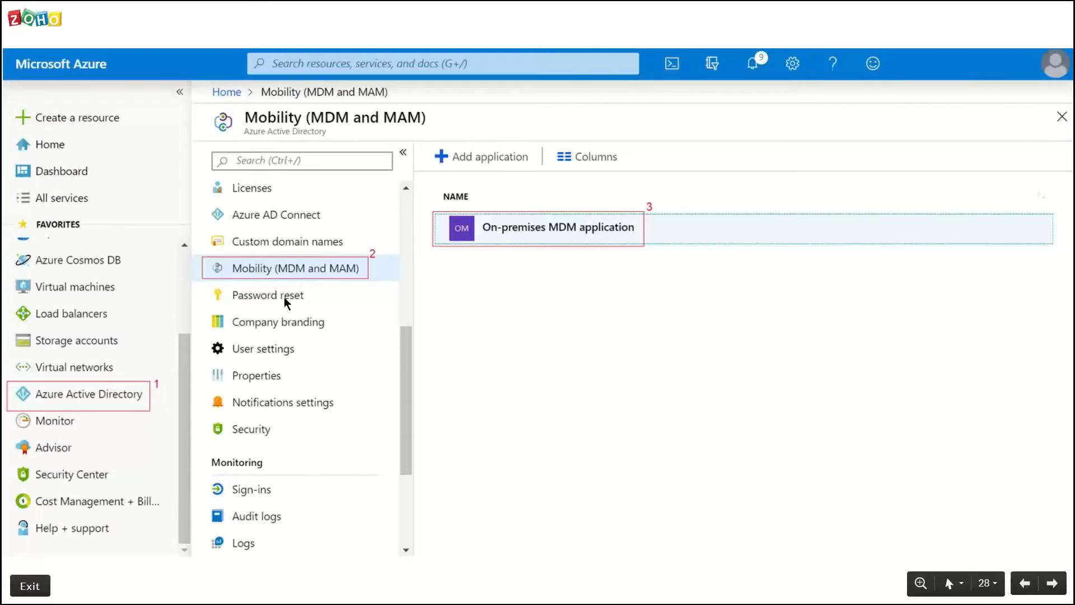
pyautogui.click(546, 225)
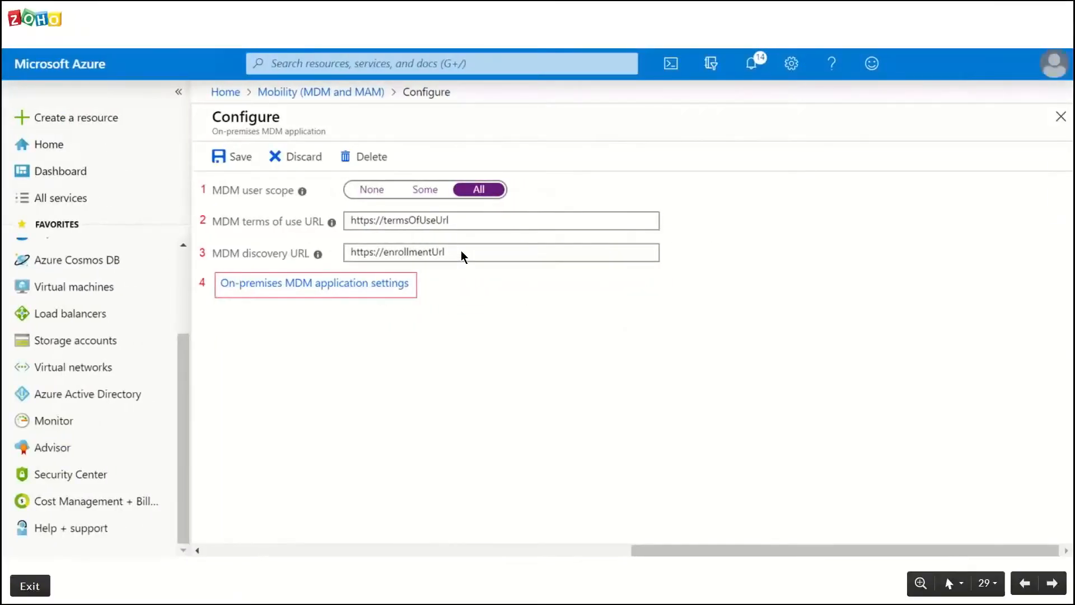
pyautogui.click(363, 291)
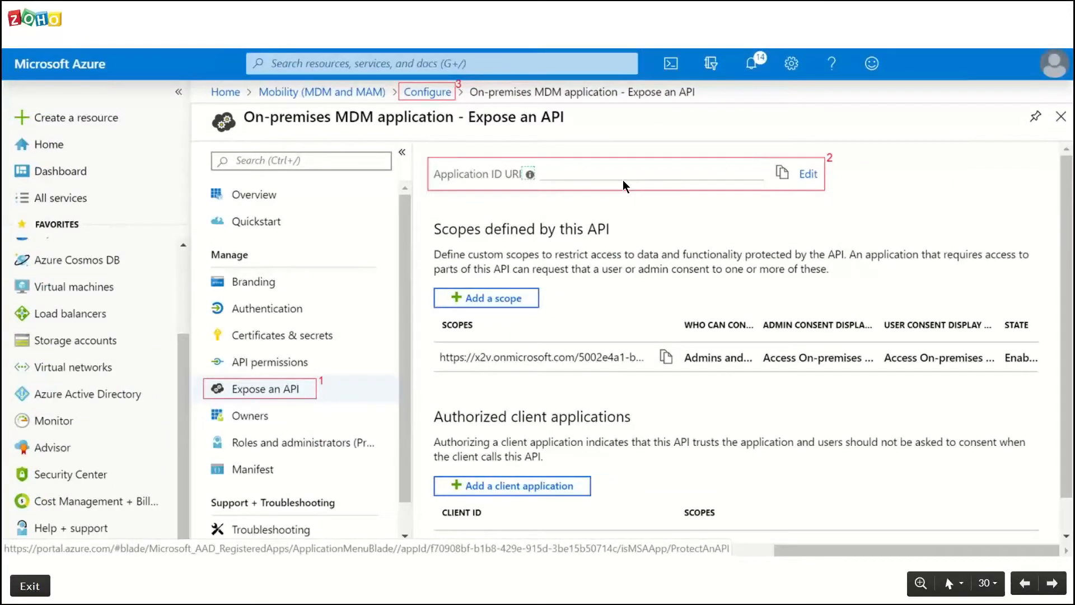
pyautogui.click(436, 95)
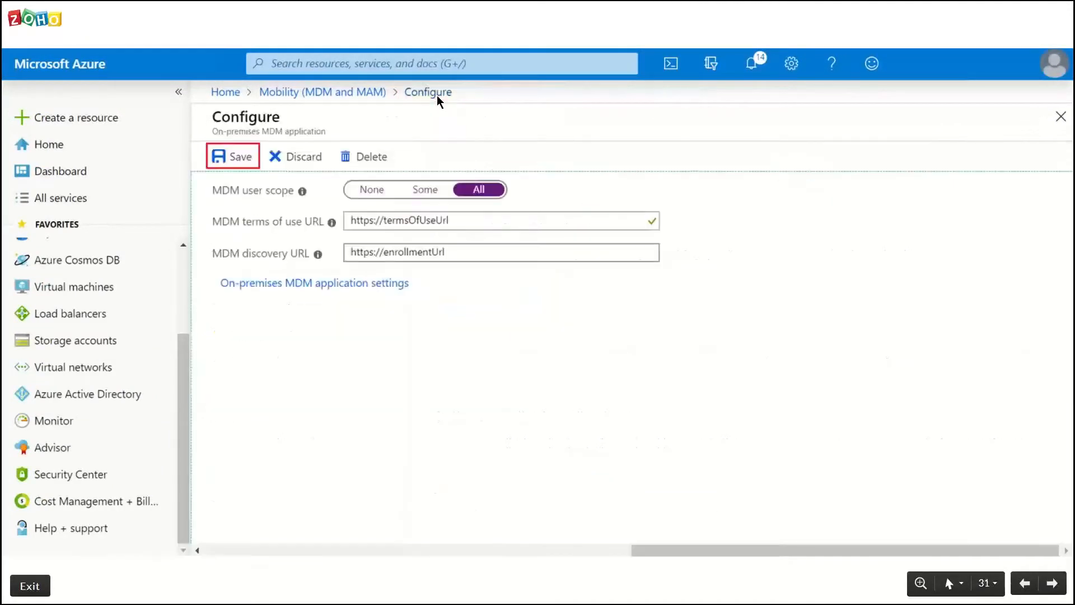
pyautogui.click(246, 159)
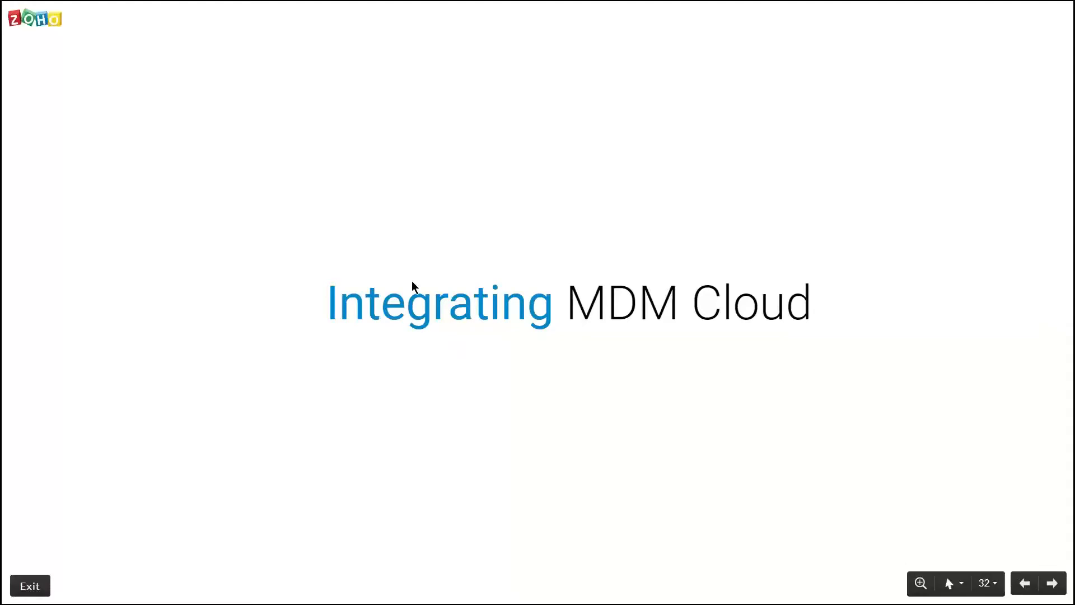
pyautogui.press('Right')
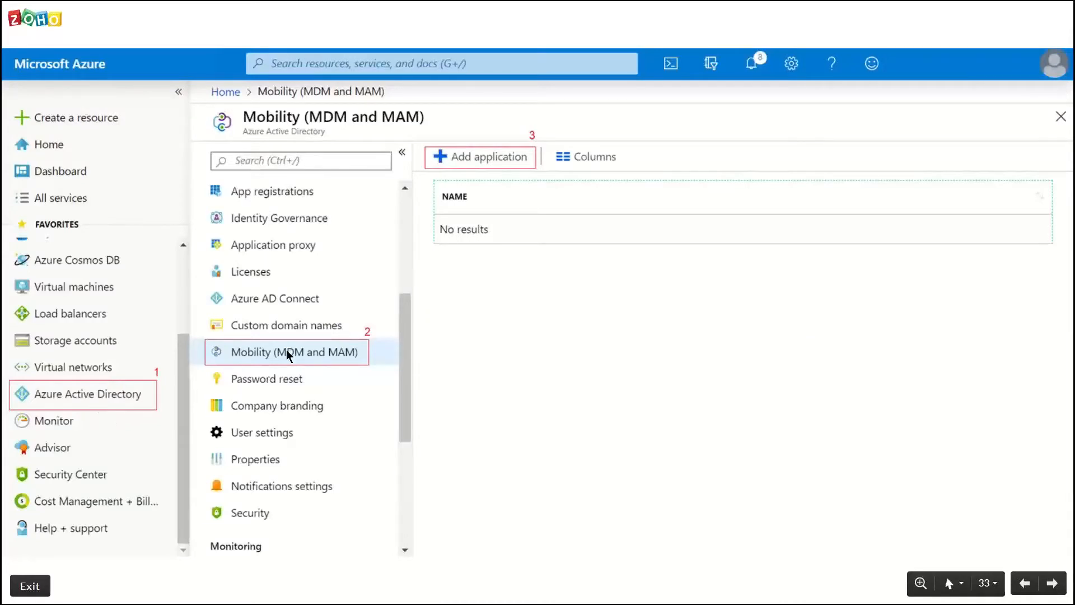
pyautogui.click(502, 163)
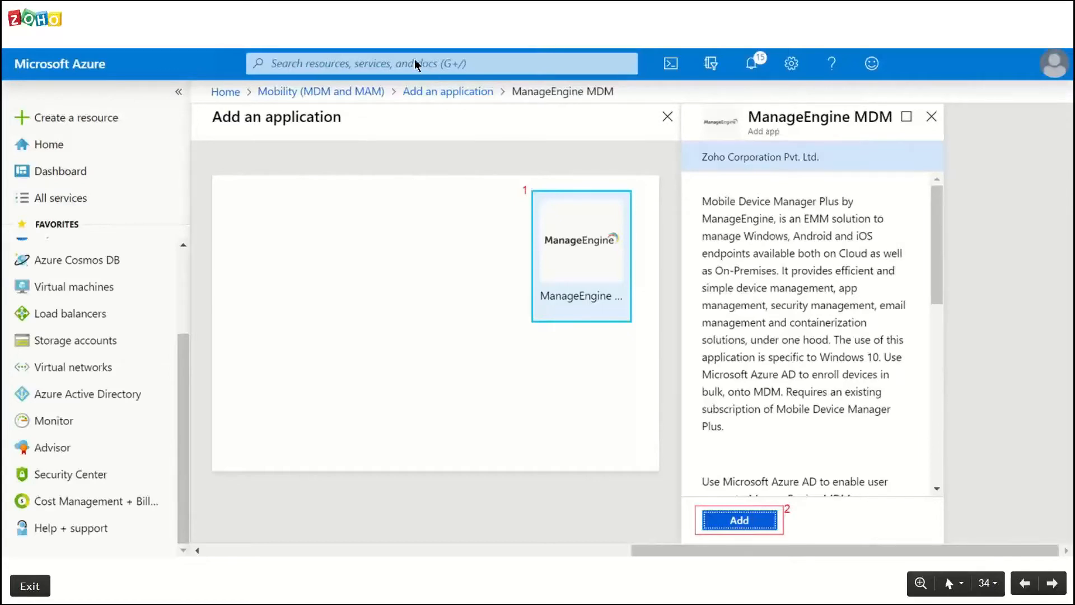
pyautogui.click(741, 523)
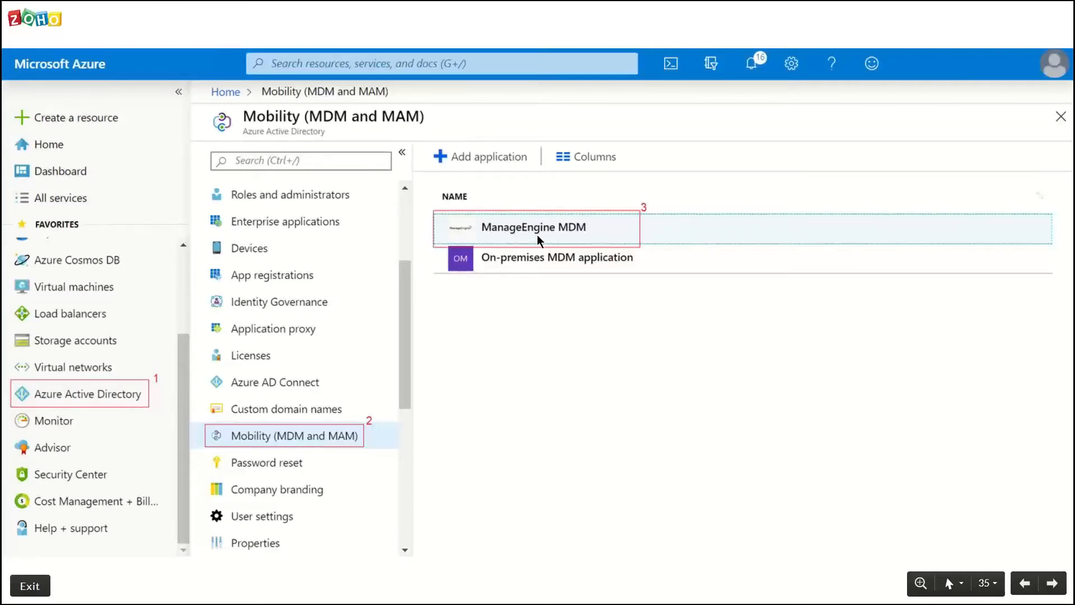
pyautogui.press('Right')
pyautogui.press('Right')
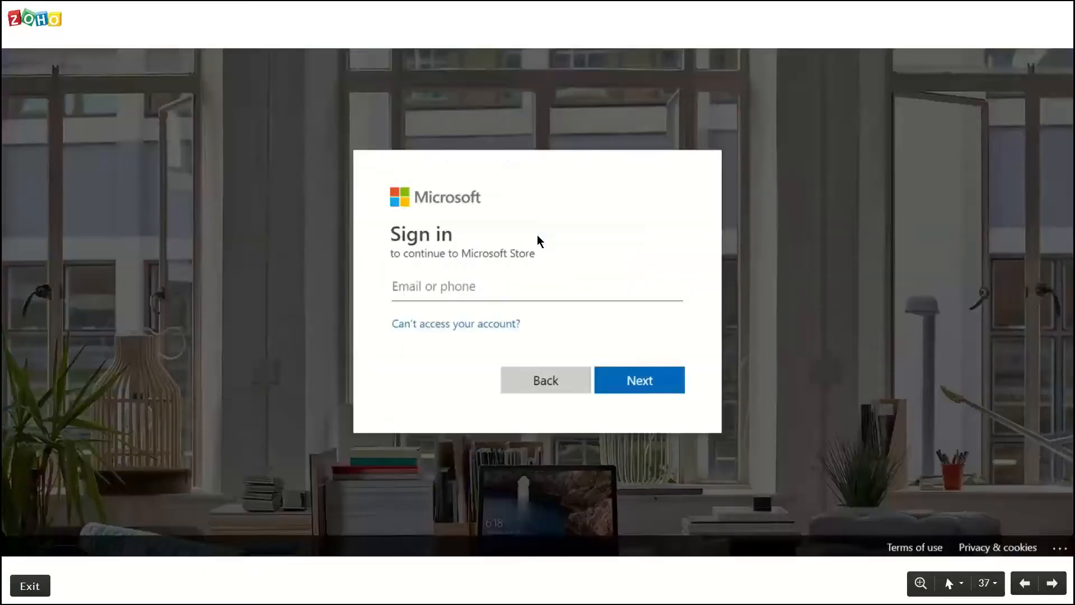
pyautogui.press('Left')
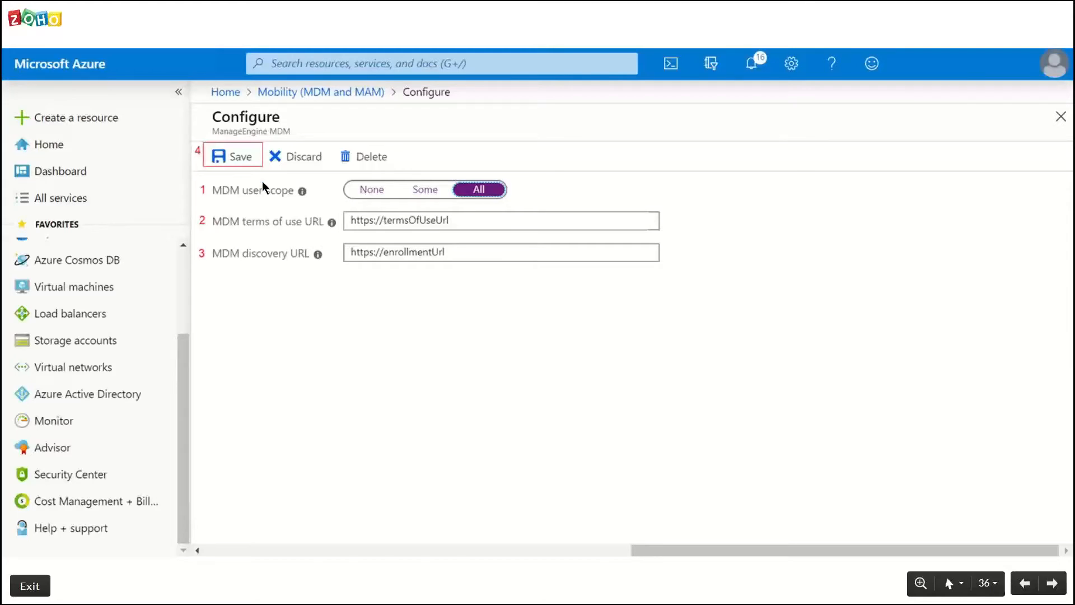
pyautogui.click(383, 248)
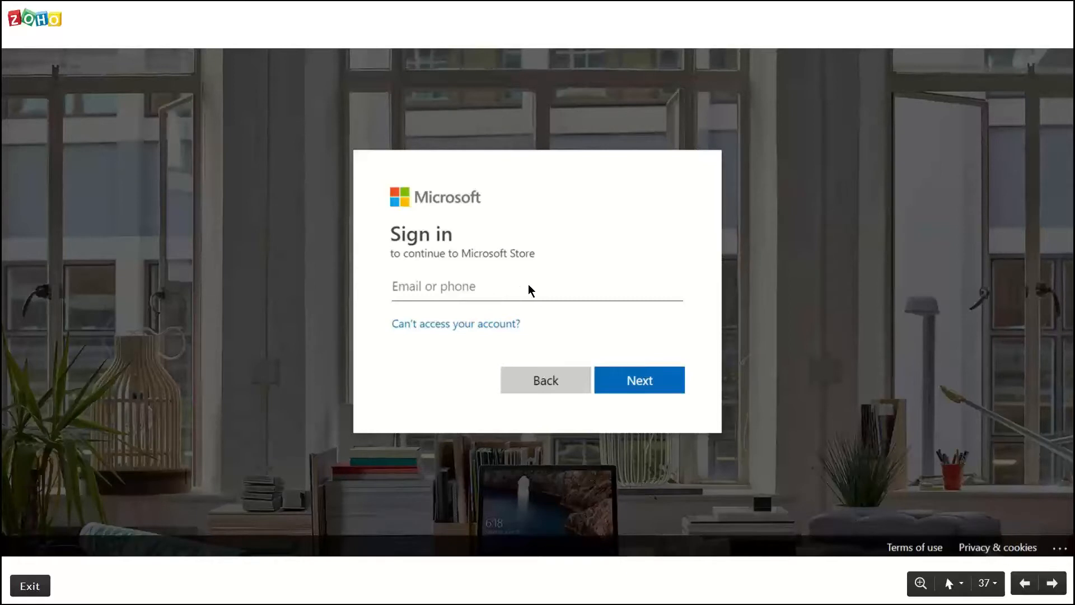
pyautogui.click(628, 395)
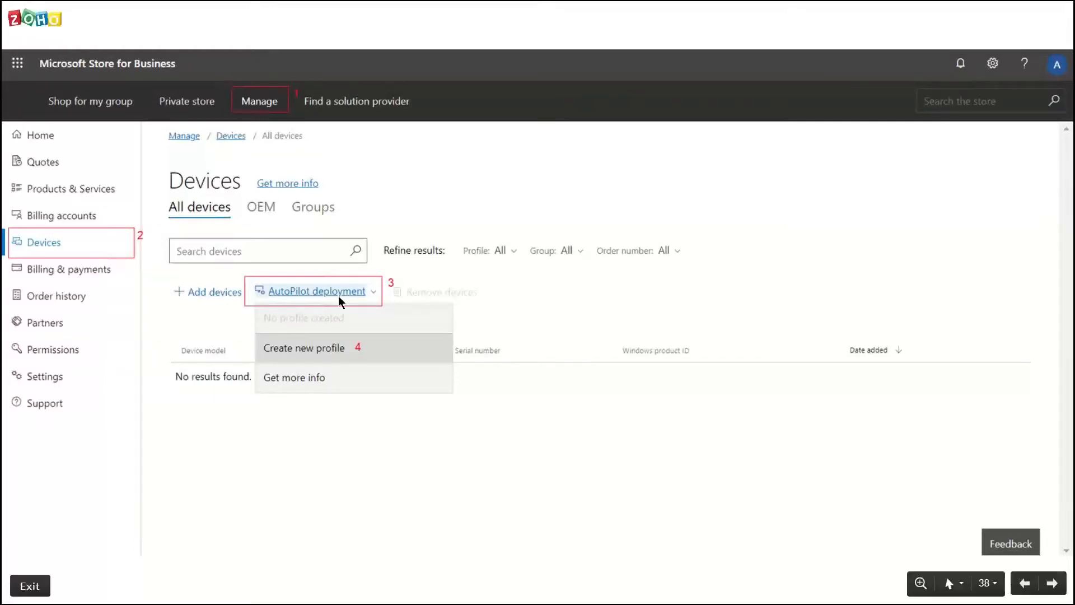
pyautogui.click(350, 348)
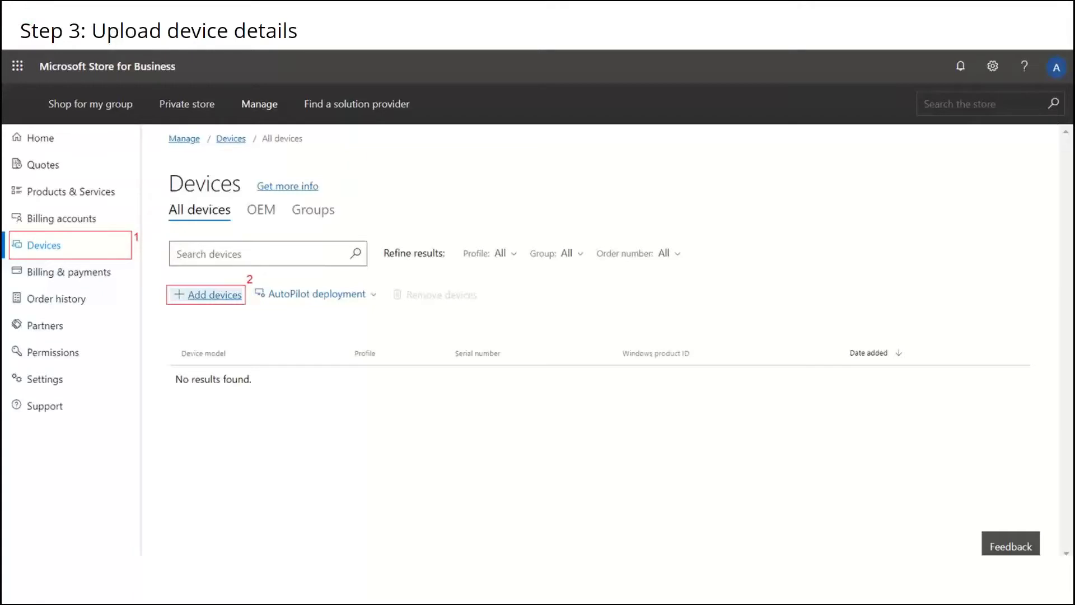
pyautogui.click(208, 303)
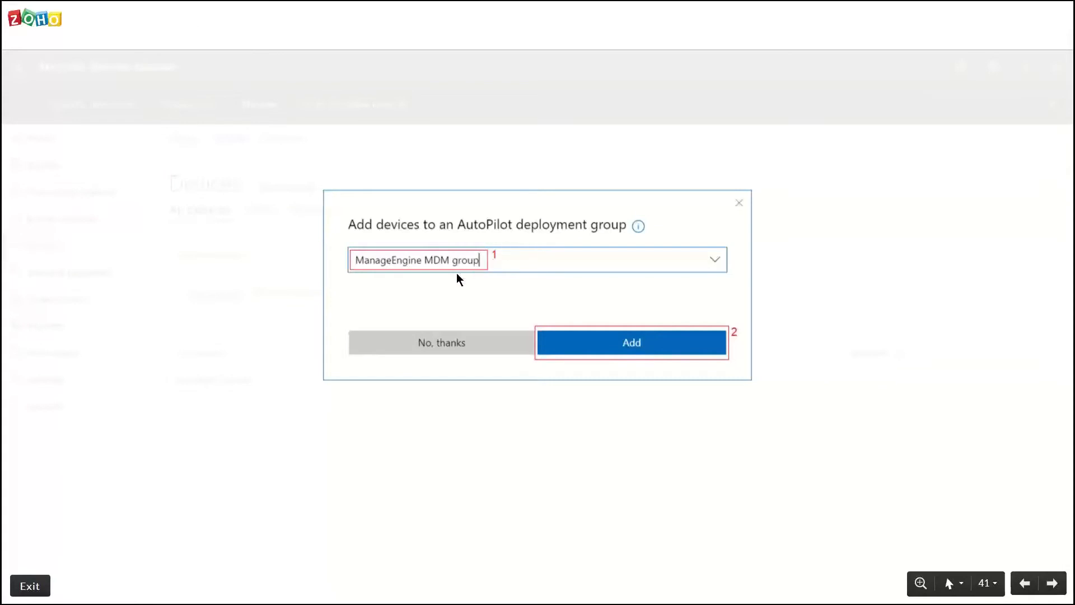
pyautogui.click(629, 341)
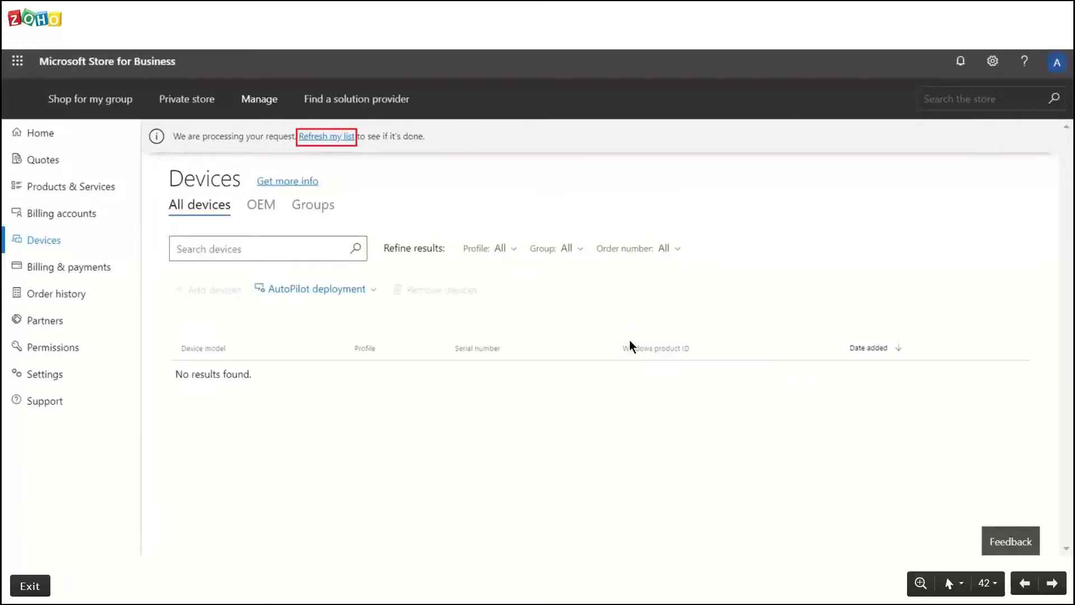
pyautogui.click(330, 143)
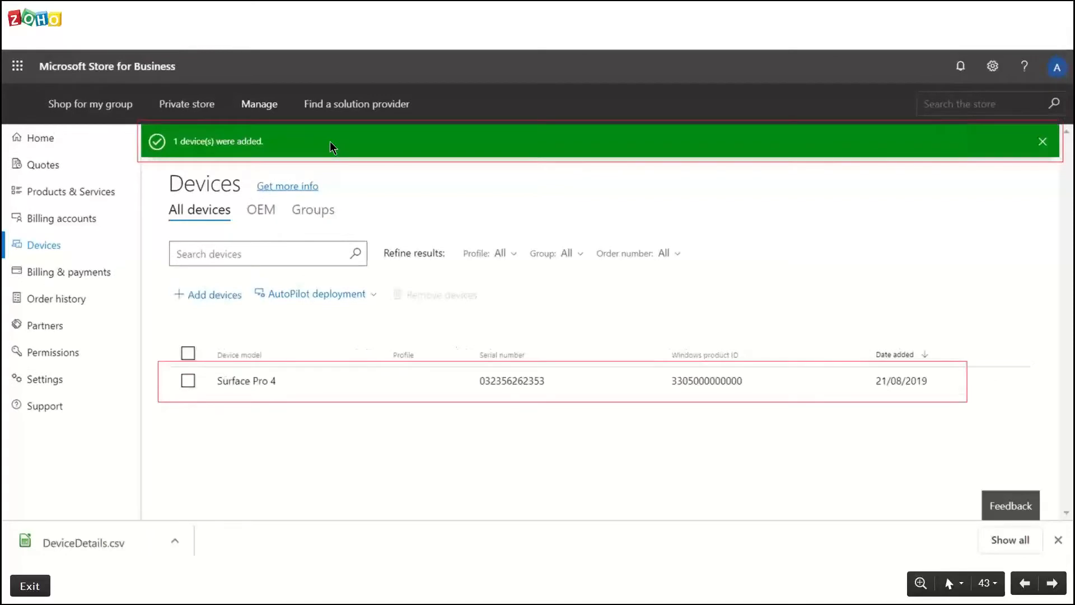
pyautogui.click(243, 390)
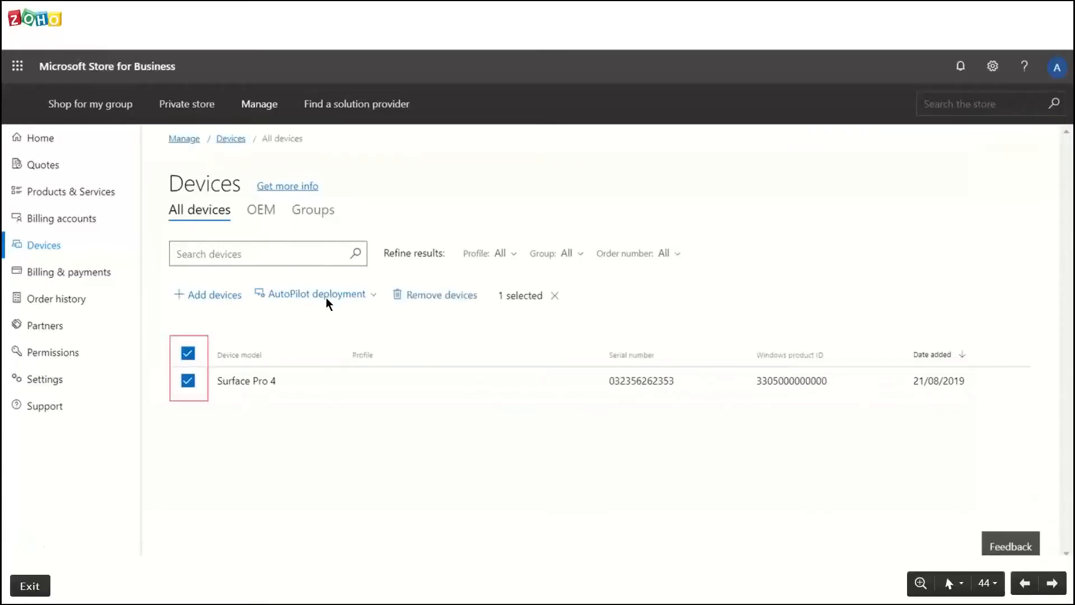
pyautogui.click(325, 298)
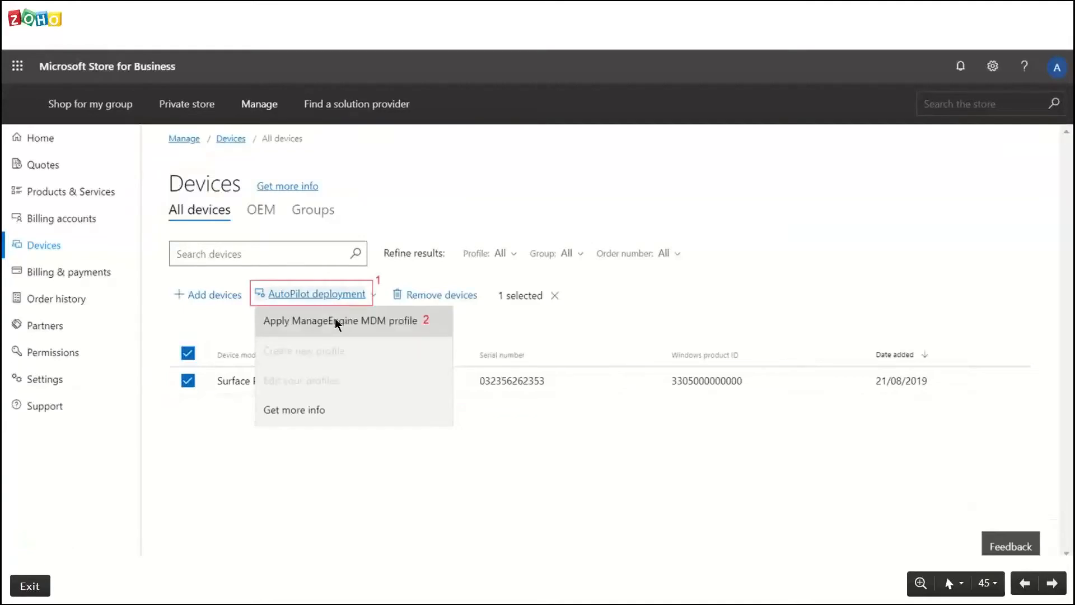
pyautogui.click(381, 320)
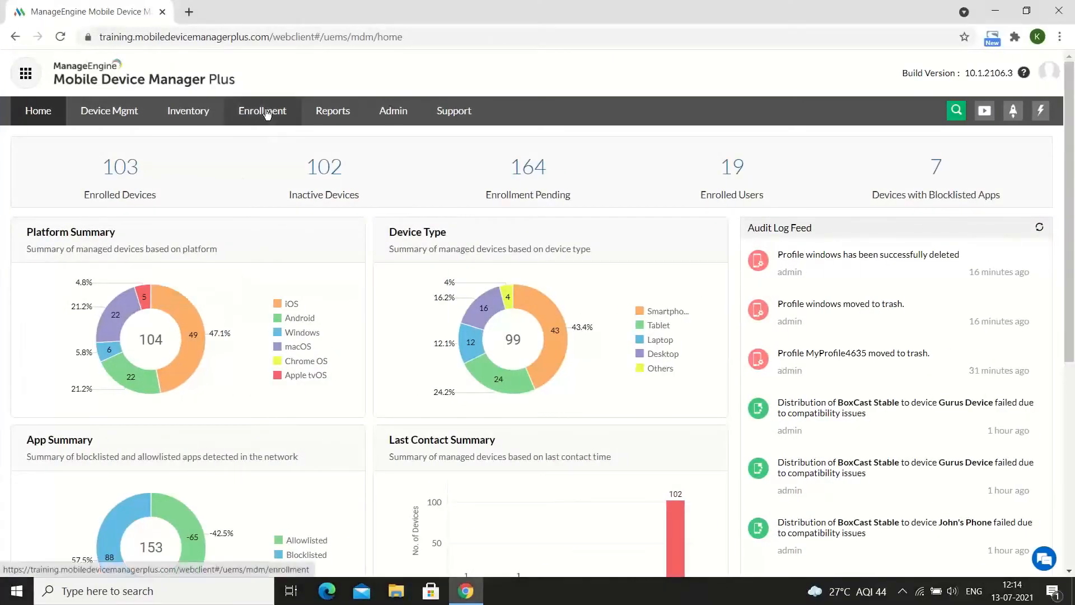
# - Open the Azure Enrollment (AutoPilot) device list in the Windows 10 enrollment section
pyautogui.click(267, 113)
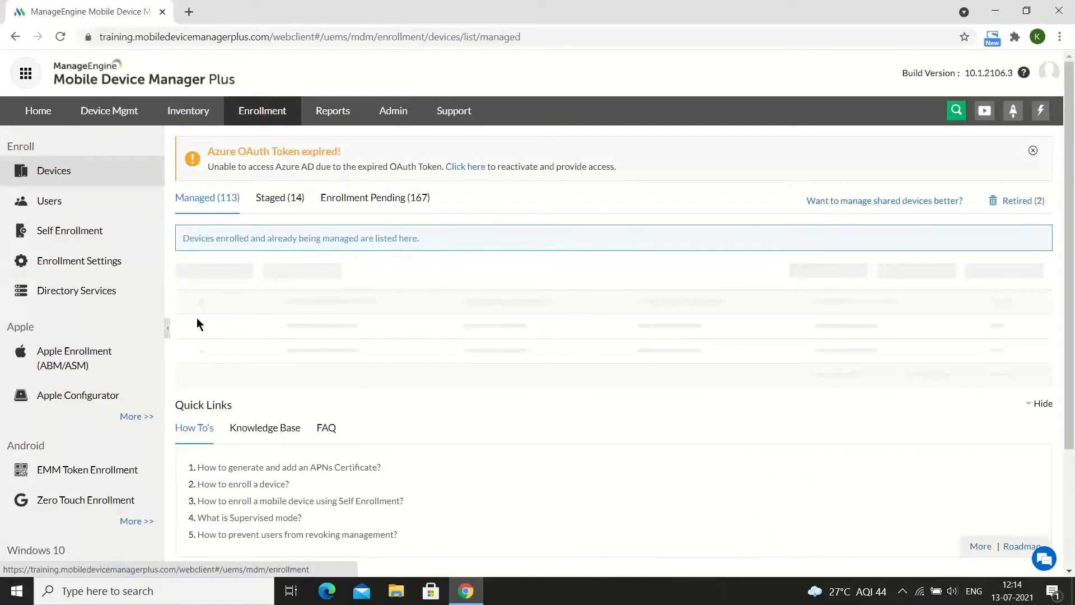
pyautogui.scroll(-3, 140, 499)
pyautogui.click(116, 461)
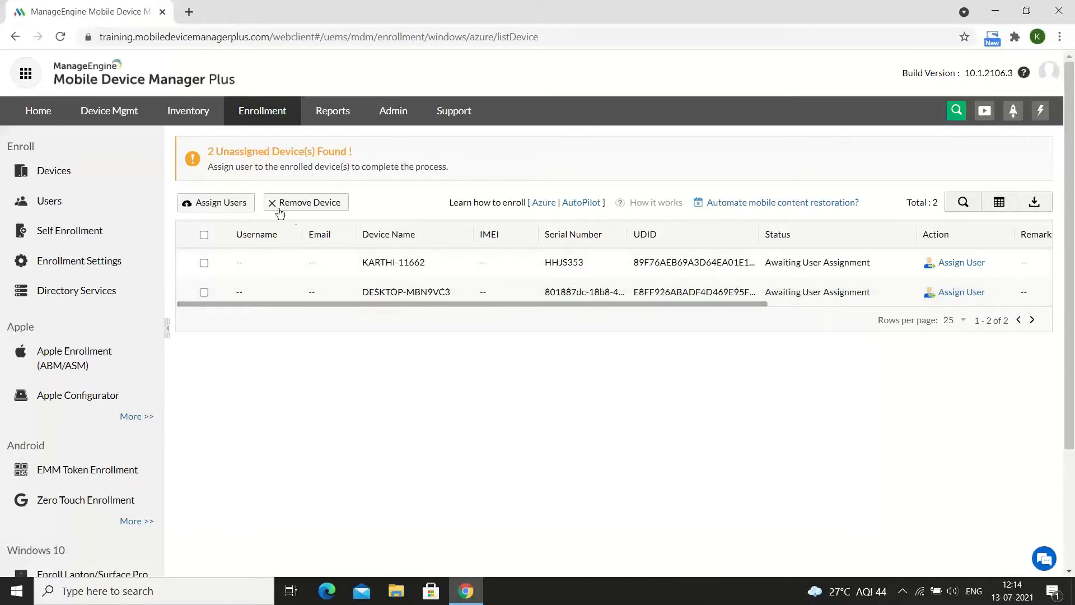
# - Review the bulk user assignment form and the single-device assignment form for DESKTOP-MBN9VC3, closing both without assigning anyone
pyautogui.click(239, 208)
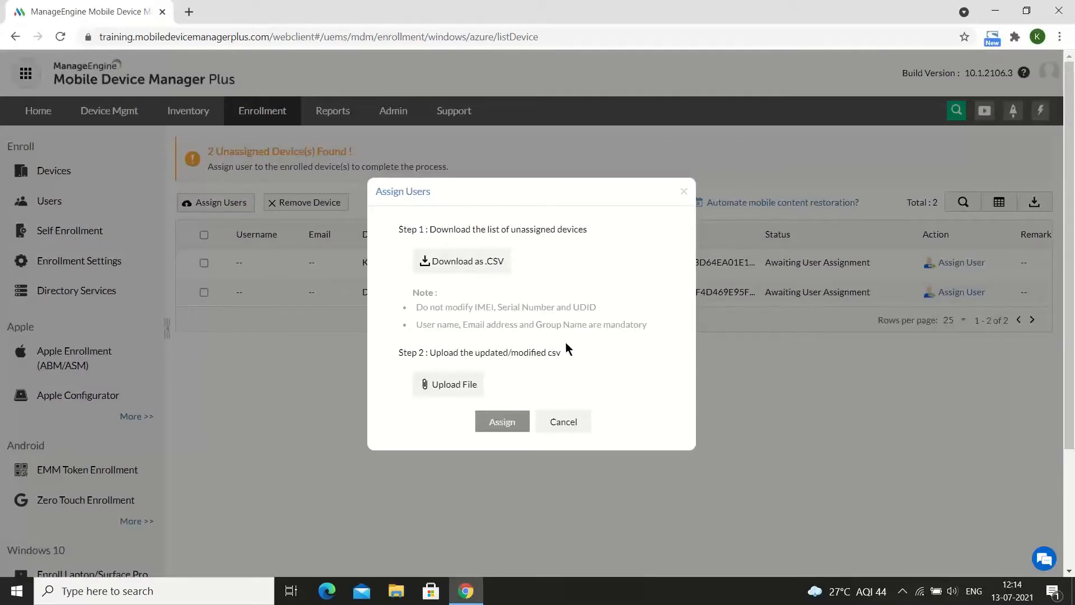
pyautogui.click(564, 423)
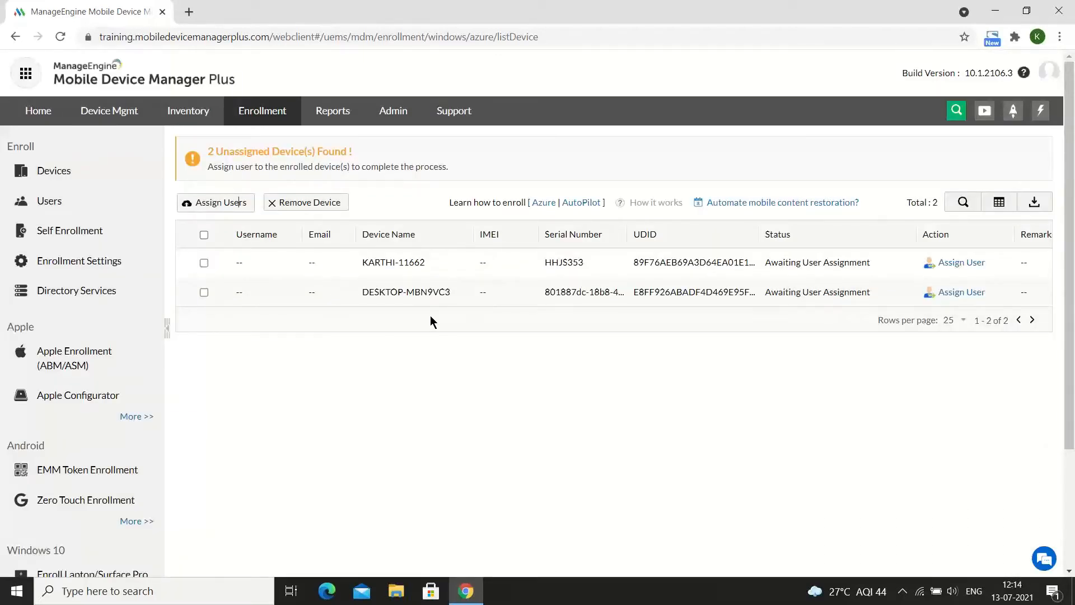
pyautogui.click(950, 293)
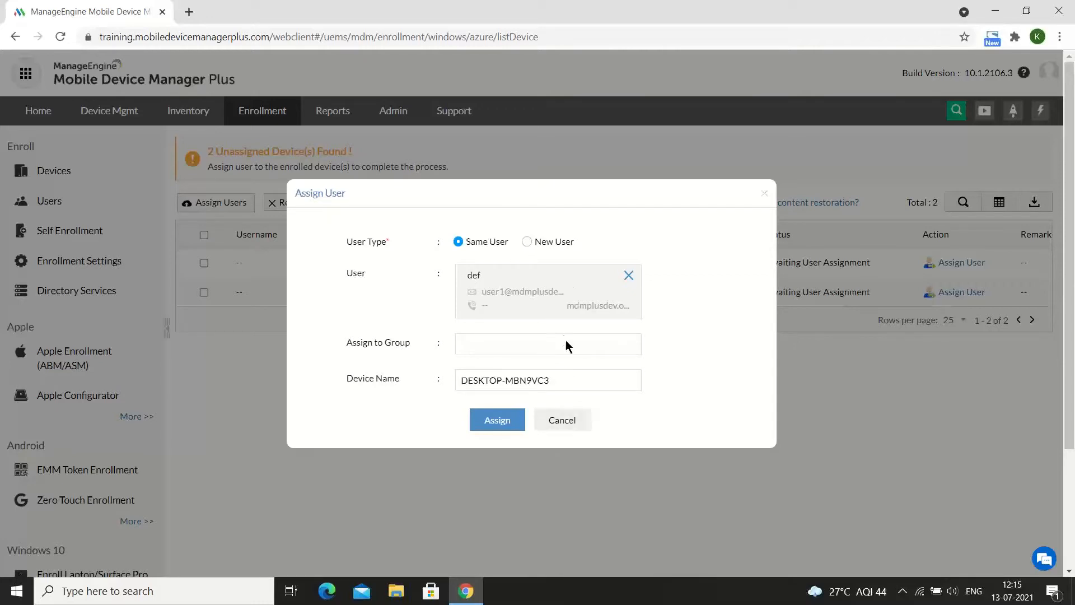
pyautogui.click(562, 422)
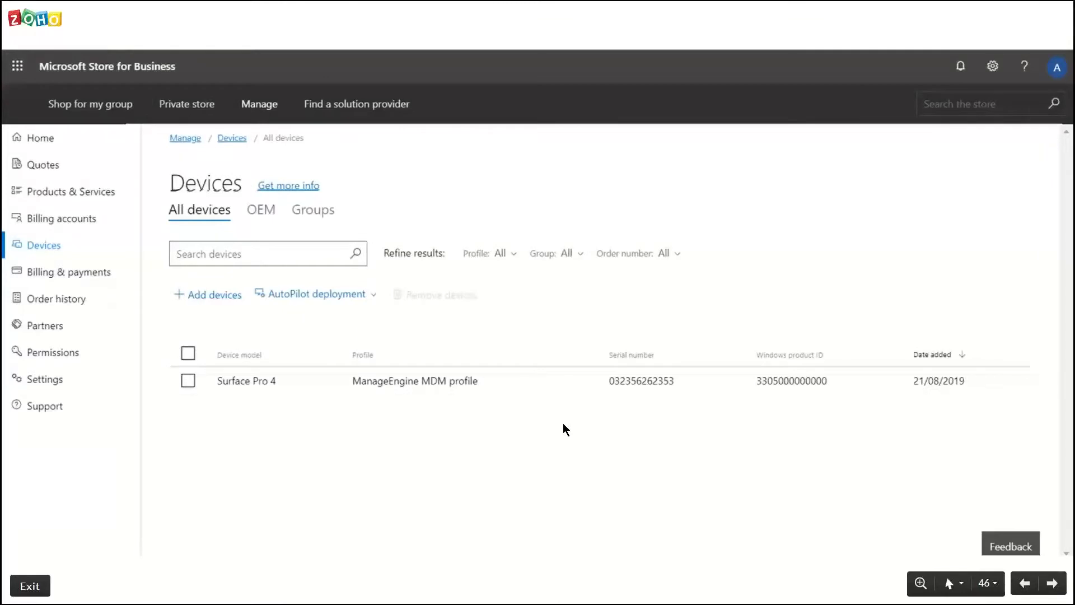
pyautogui.press('Right')
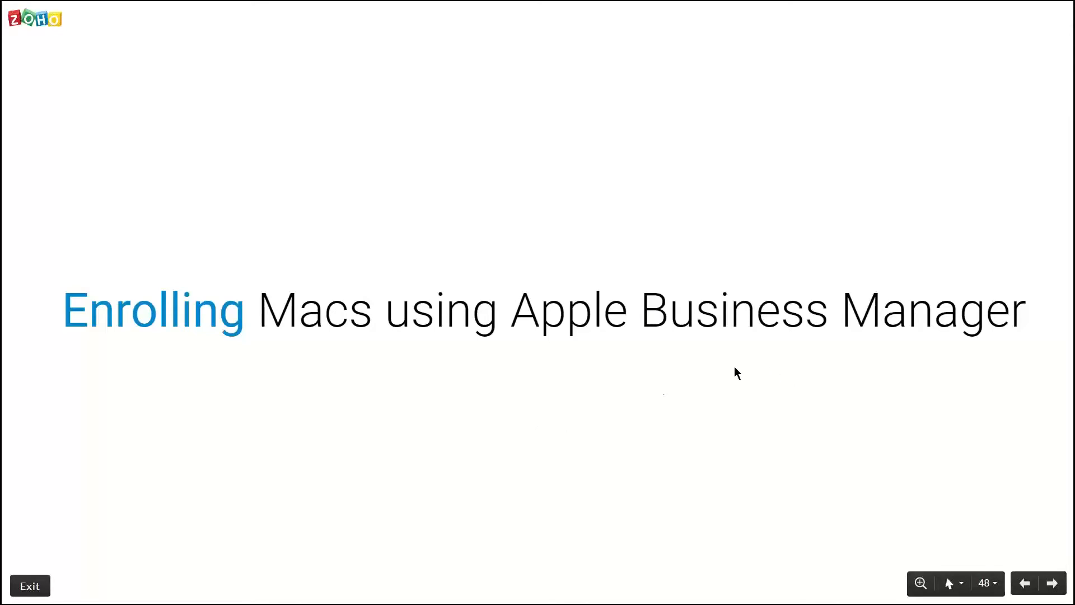
pyautogui.press('Right')
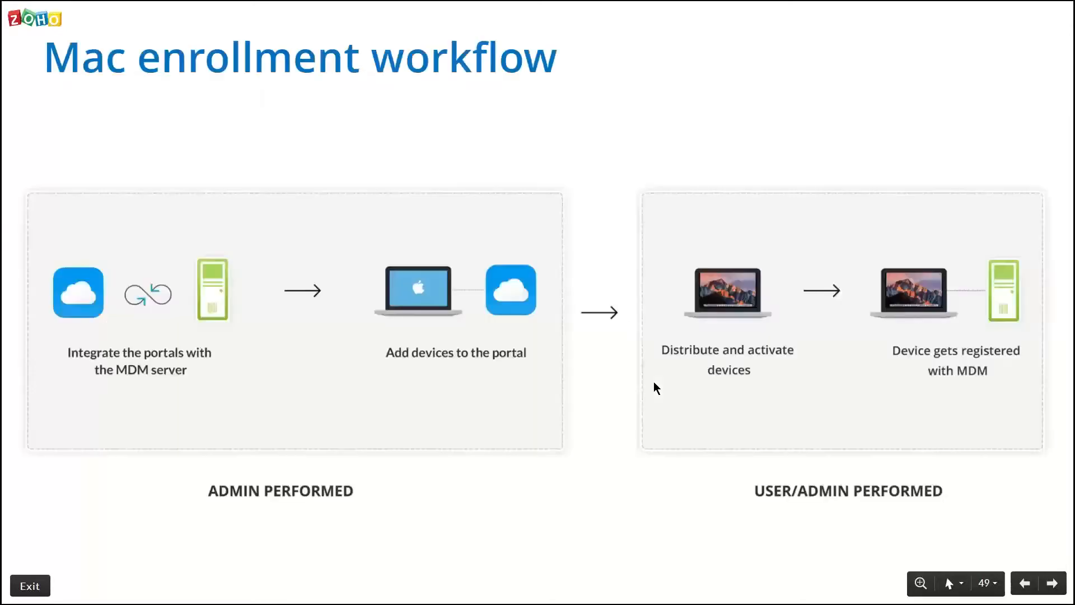
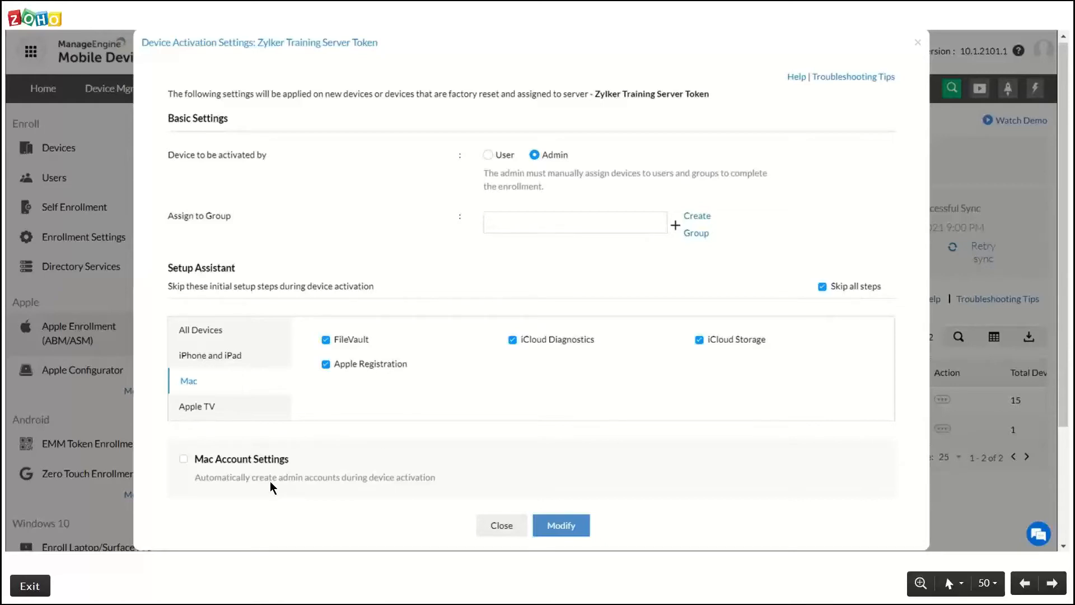
pyautogui.press('Right')
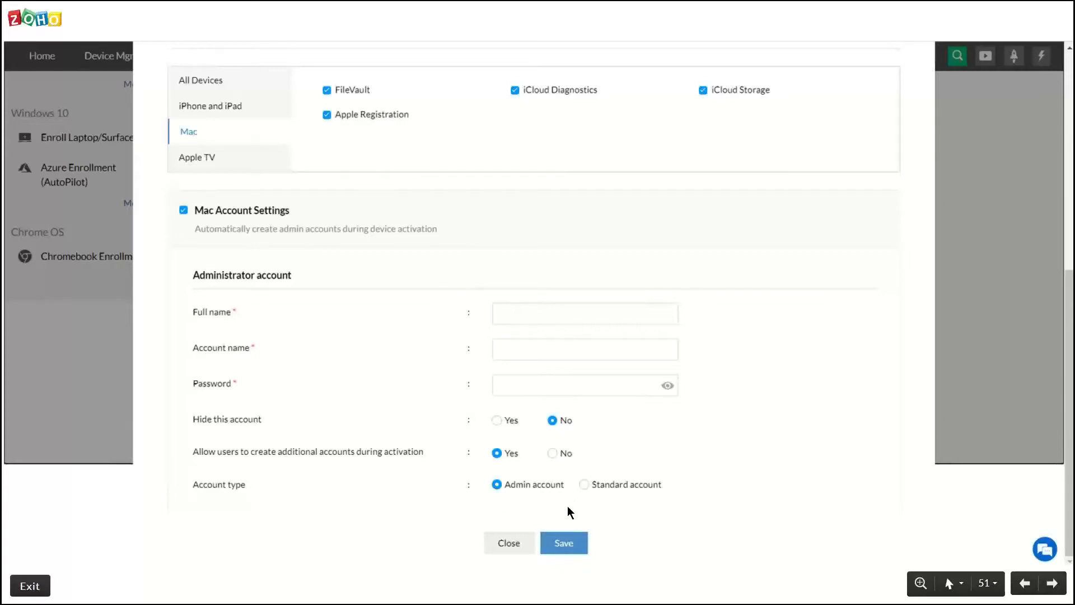
pyautogui.click(575, 549)
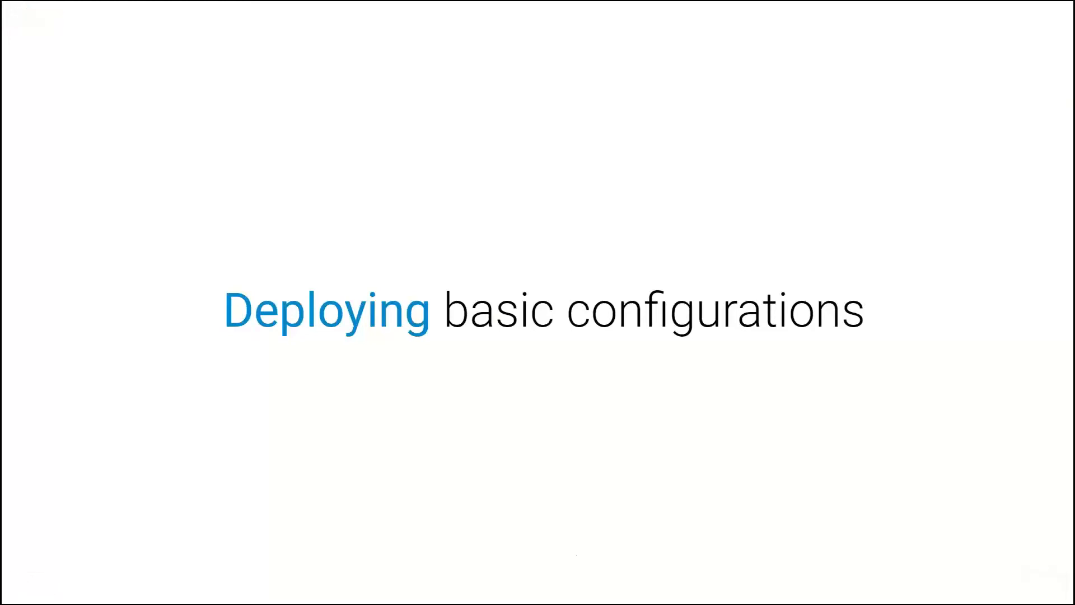
pyautogui.press('Right')
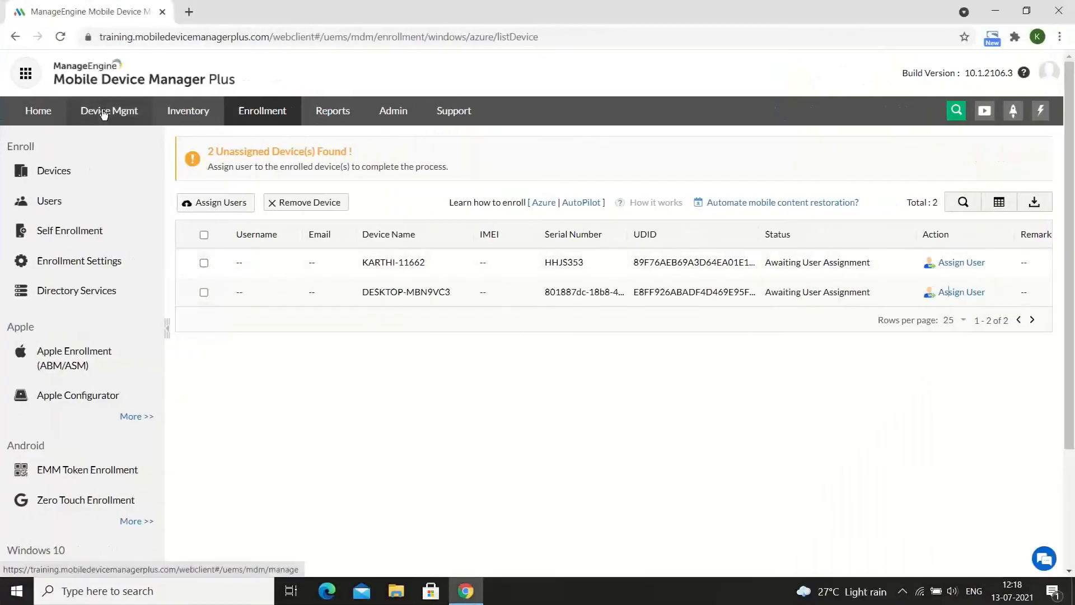
# - Create a new Windows profile named "windows" in the device management profiles and continue to its policy configuration
pyautogui.click(103, 113)
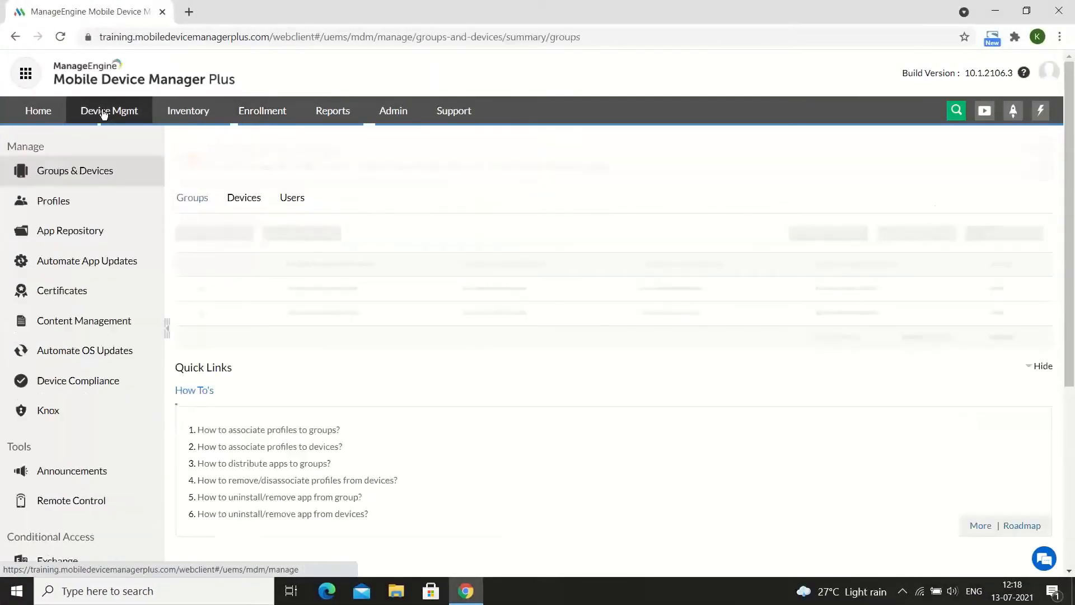
pyautogui.click(110, 196)
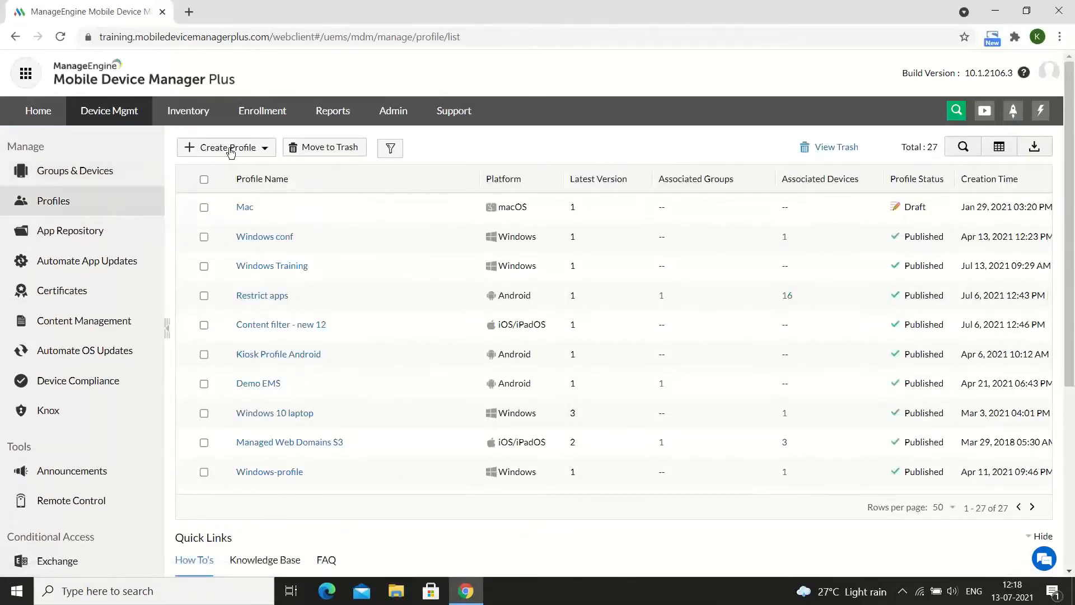
pyautogui.click(230, 150)
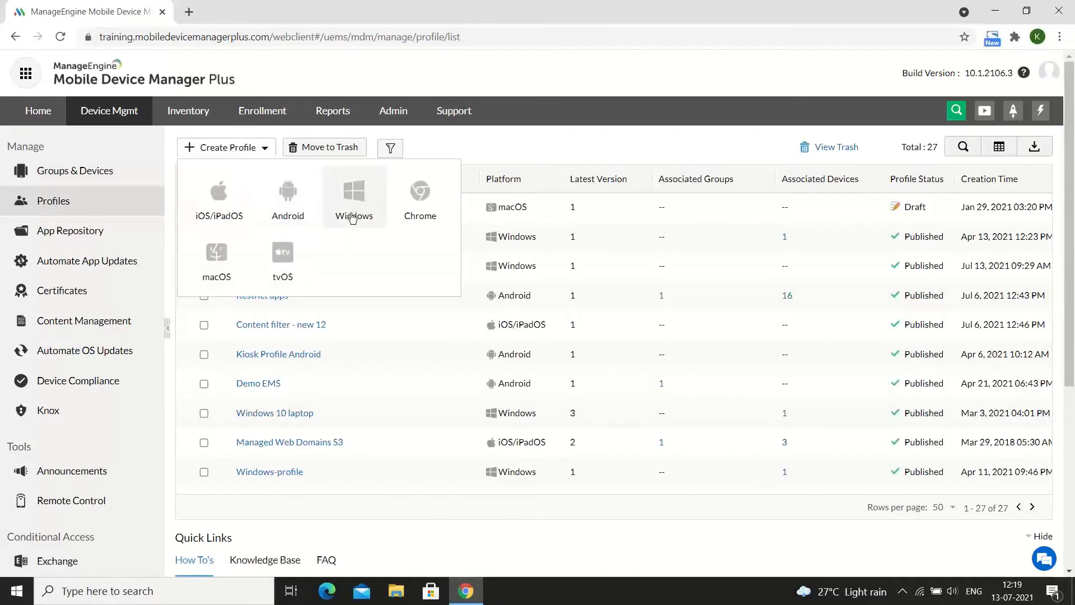
pyautogui.click(352, 219)
pyautogui.doubleClick(495, 221)
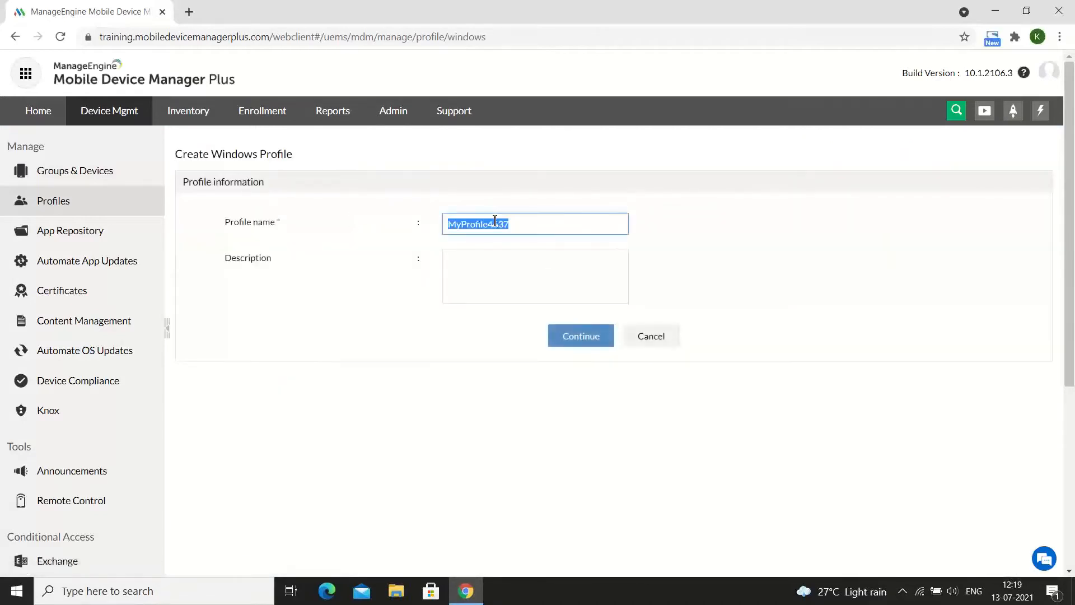
pyautogui.write('windoes')
pyautogui.press('BackSpace')
pyautogui.press('BackSpace')
pyautogui.write('ws')
pyautogui.click(579, 339)
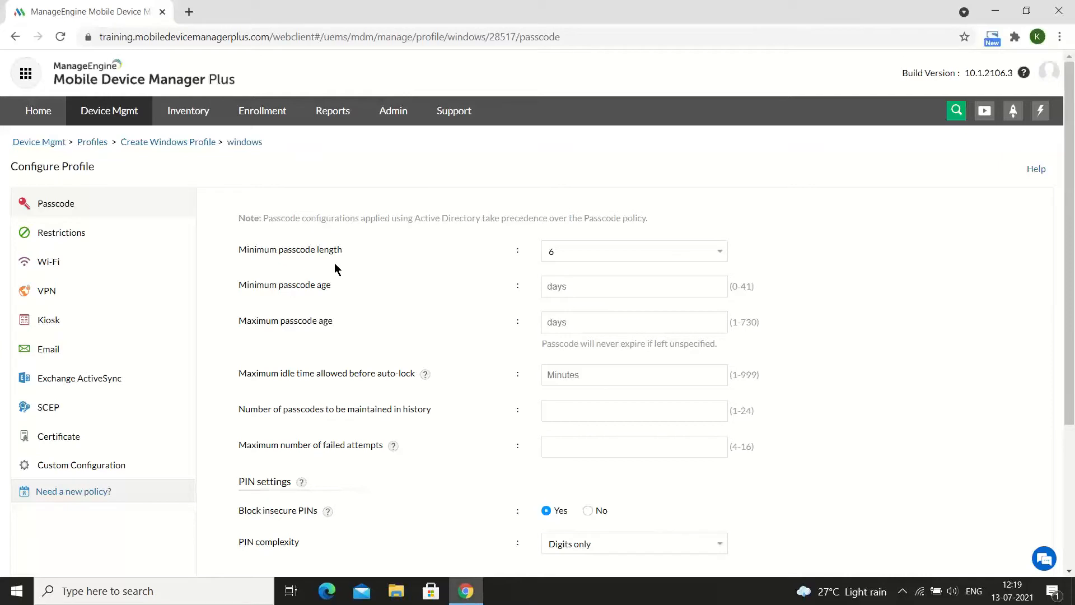
# - Set the passcode policy's minimum length to 8, passcodes maintained in history to 3, and maximum failed attempts to 5
pyautogui.click(606, 250)
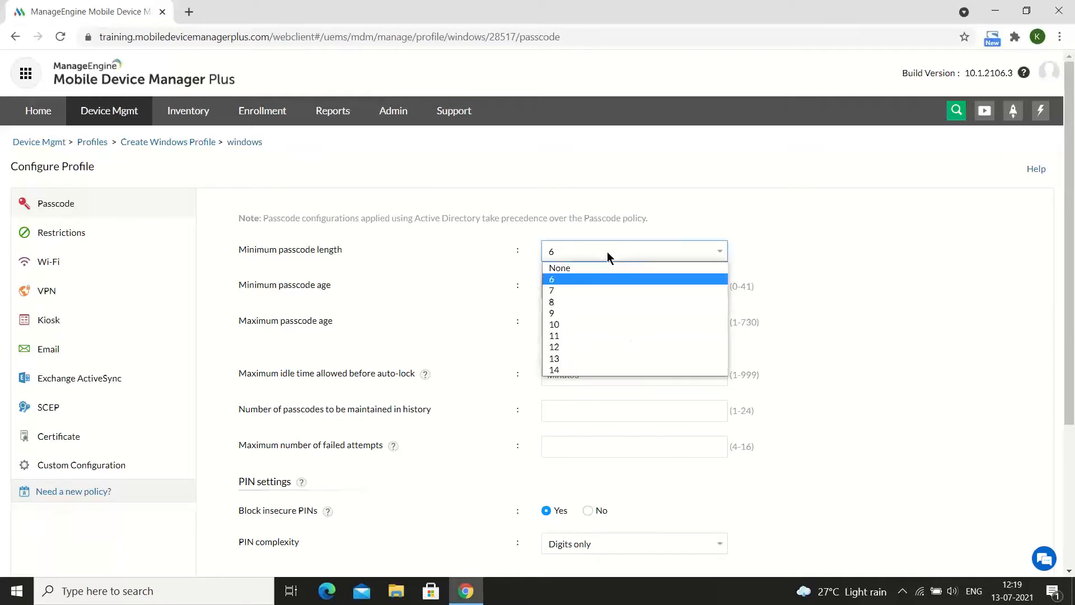
pyautogui.click(616, 303)
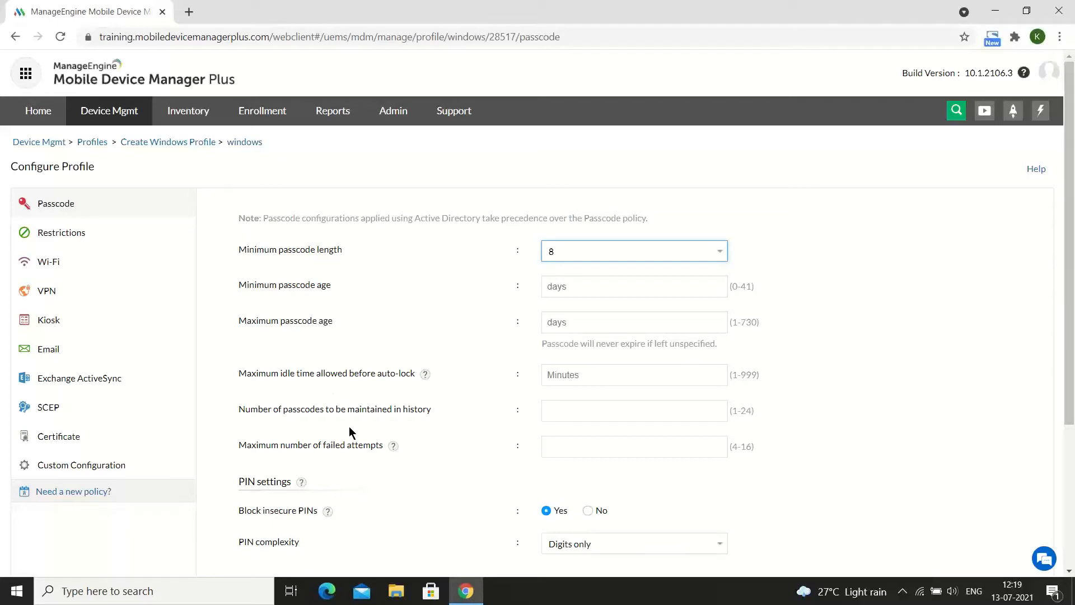
pyautogui.click(546, 413)
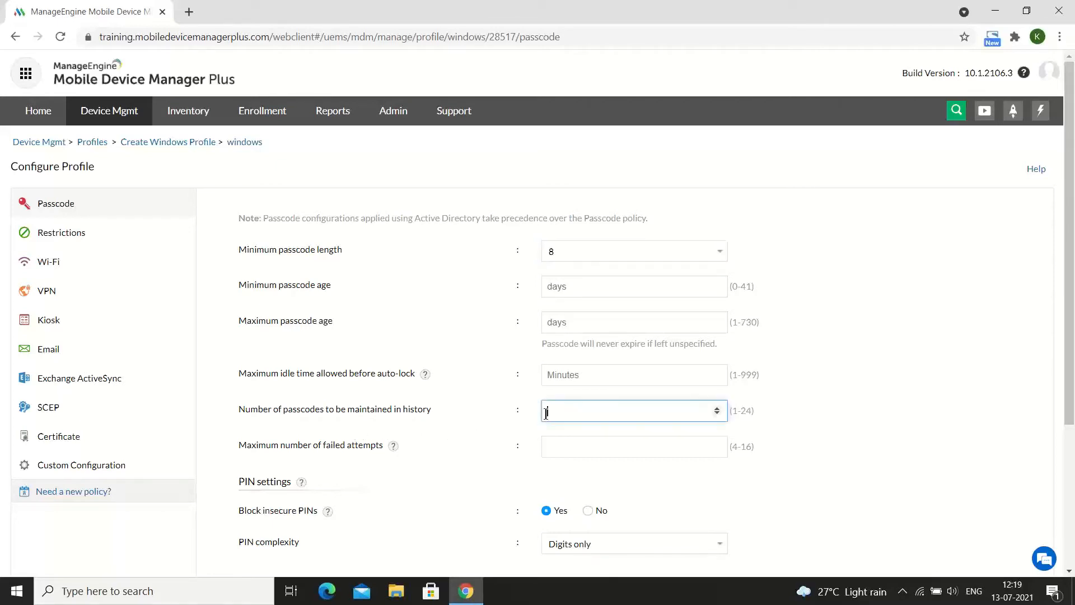
pyautogui.write('3')
pyautogui.scroll(-1, 497, 431)
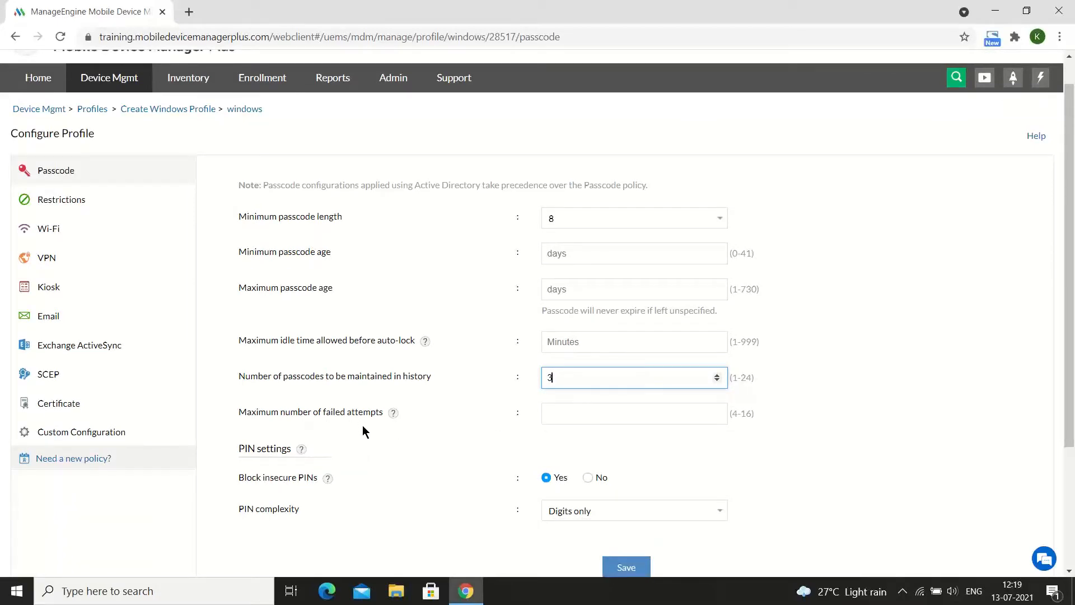
pyautogui.click(562, 408)
pyautogui.write('5')
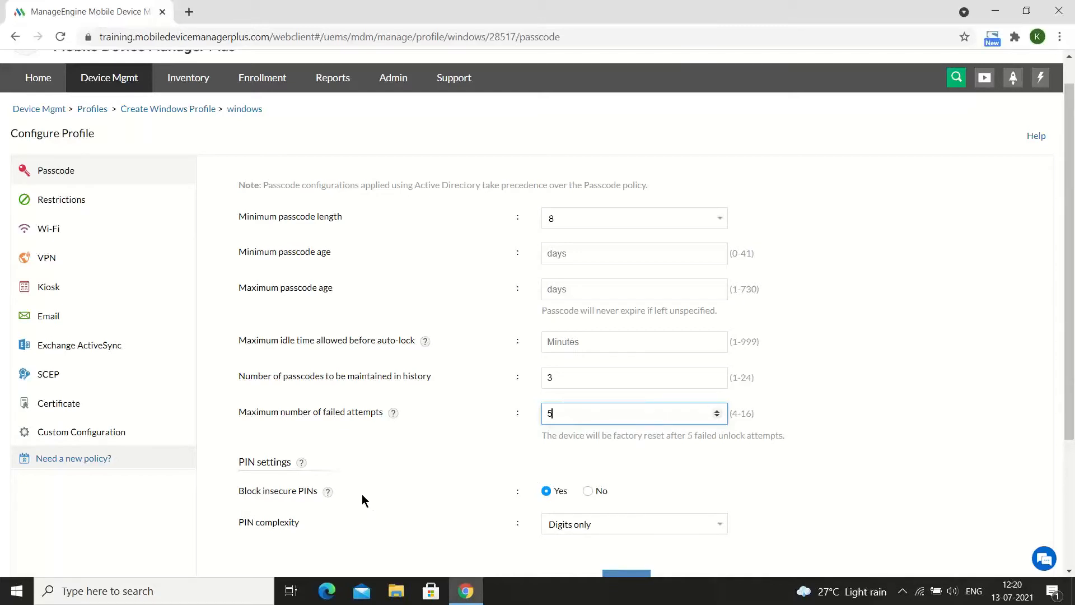
# - Set the PIN complexity to "Digits, lowercase, and uppercase" and save the passcode policy
pyautogui.scroll(-1, 361, 500)
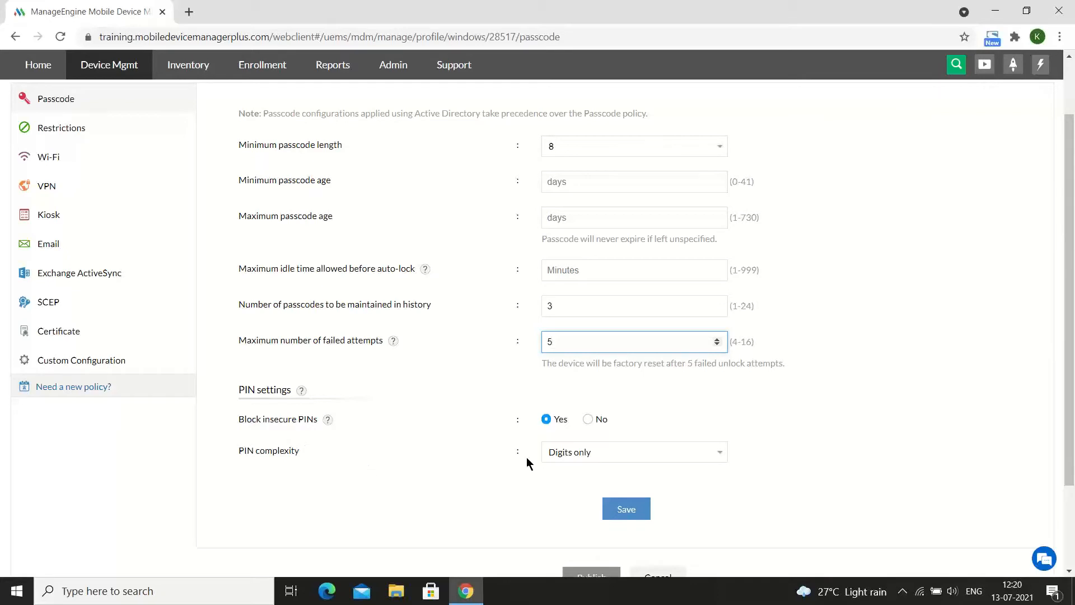
pyautogui.click(580, 450)
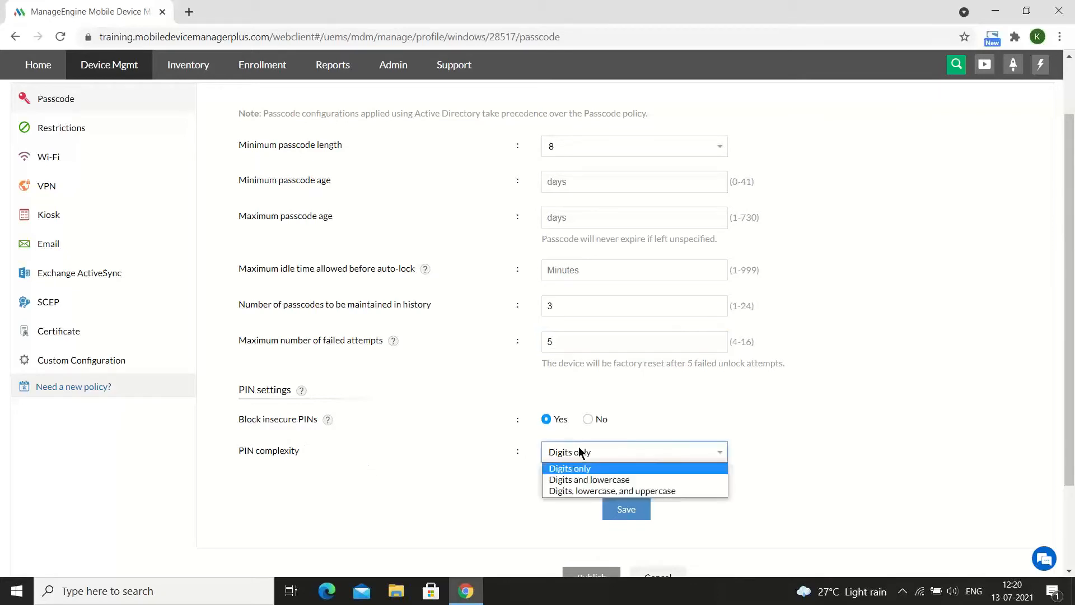
pyautogui.click(599, 496)
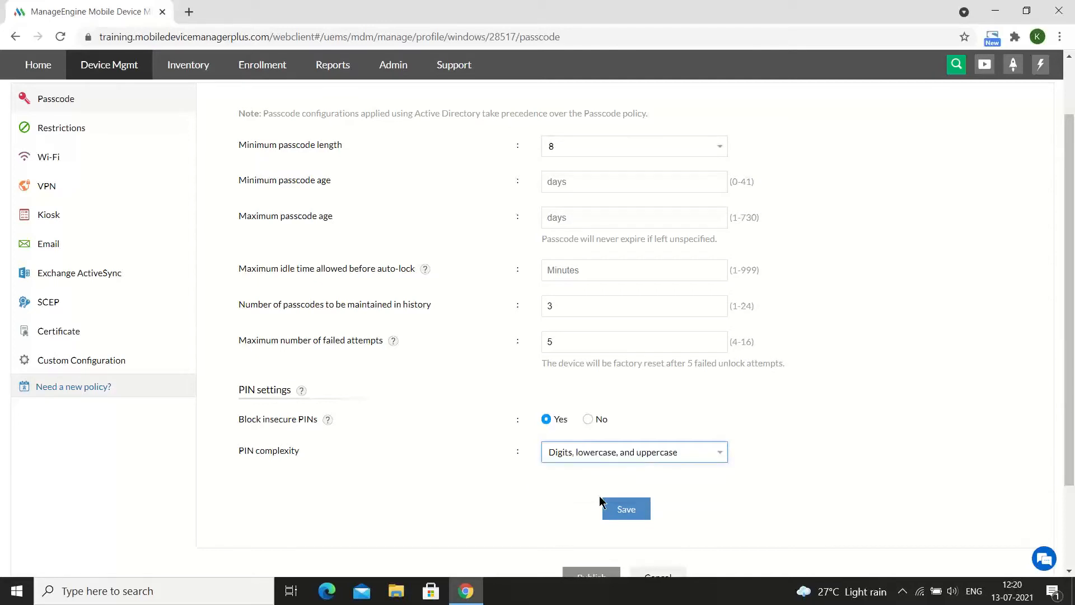
pyautogui.click(626, 510)
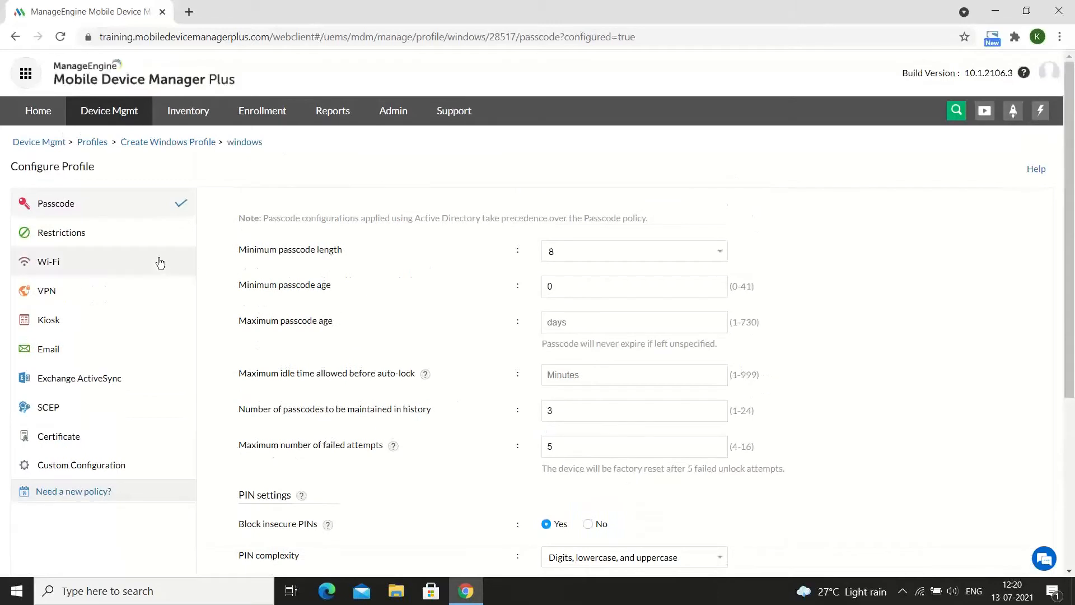
# - Save a Wi-Fi configuration for SSID zylker-corp with WPA2 PSK security, entering the Wi-Fi password
pyautogui.click(154, 263)
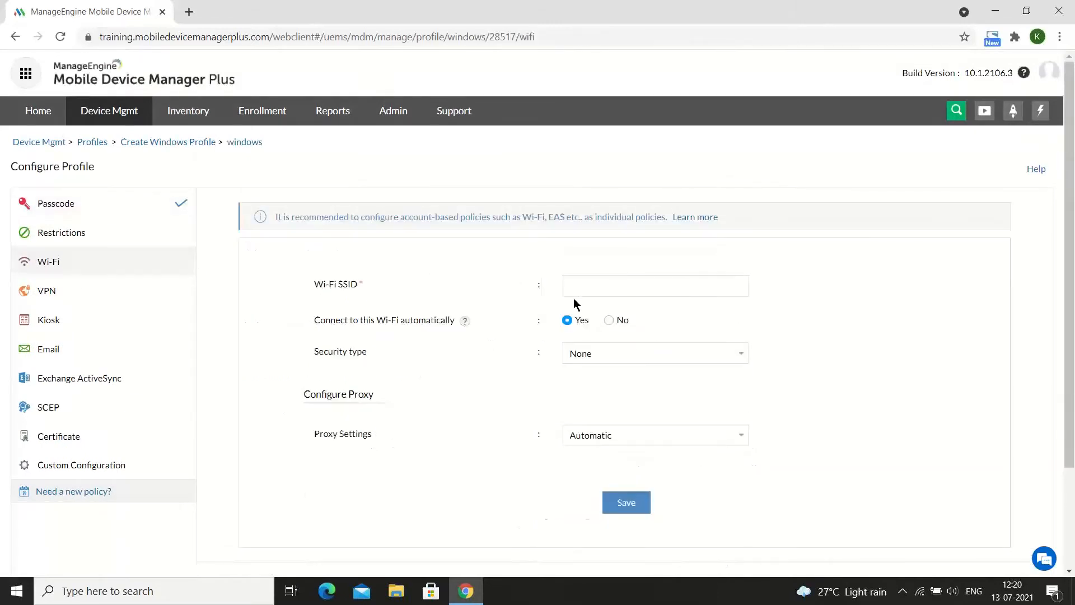
pyautogui.click(590, 285)
pyautogui.click(606, 316)
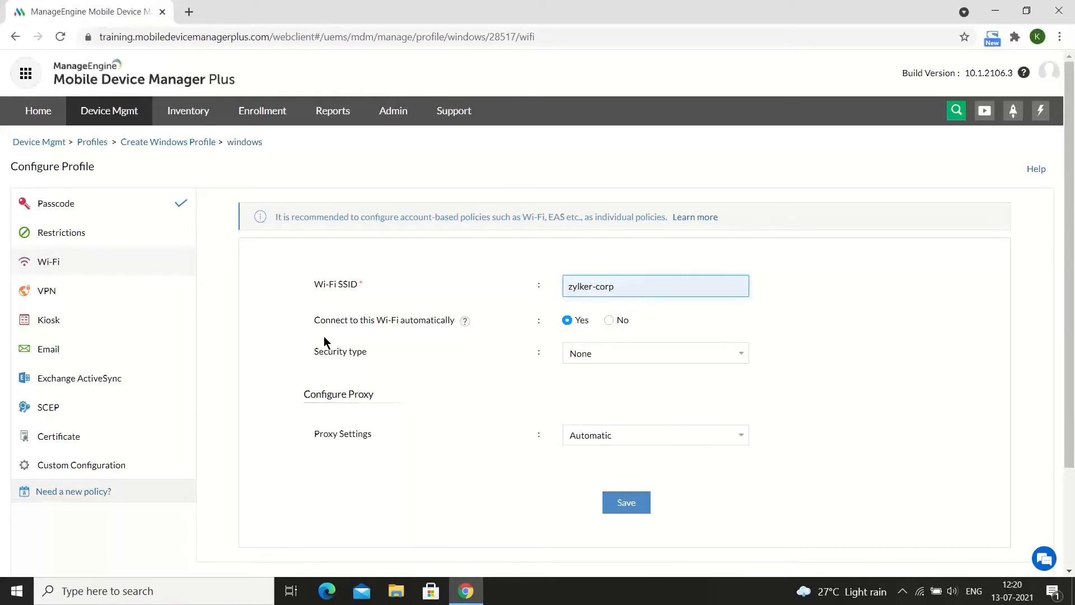
pyautogui.click(597, 351)
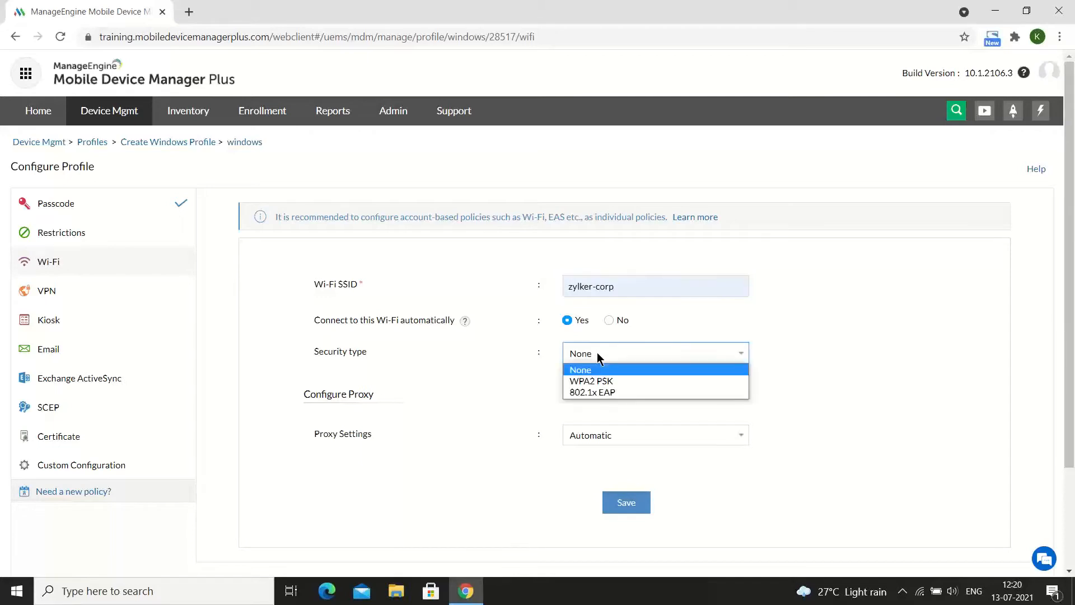
pyautogui.click(612, 380)
pyautogui.click(593, 389)
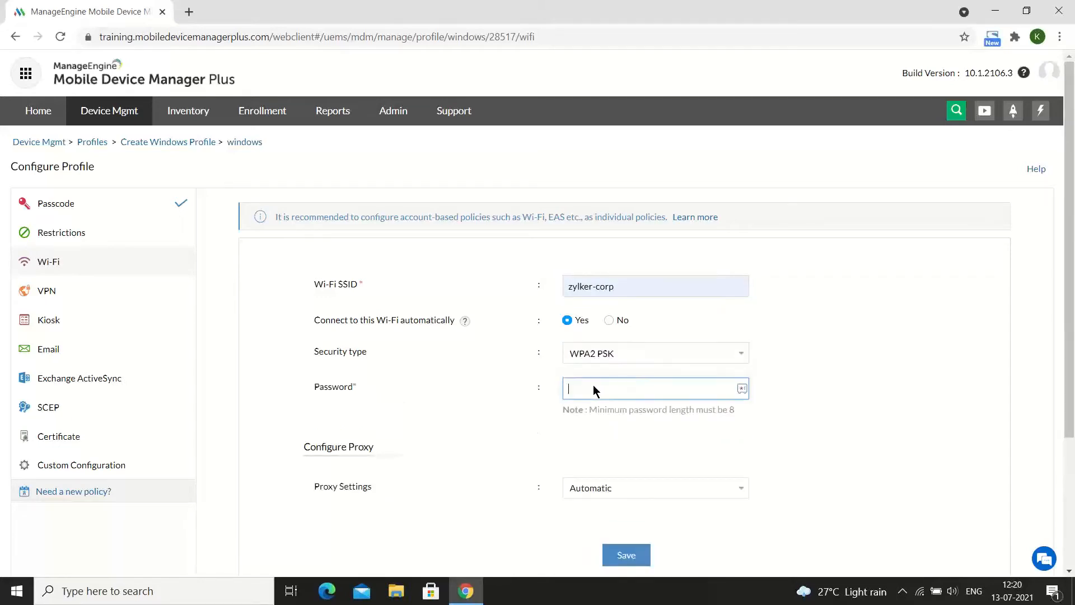
pyautogui.write('•••••••••••')
pyautogui.scroll(-2, 623, 419)
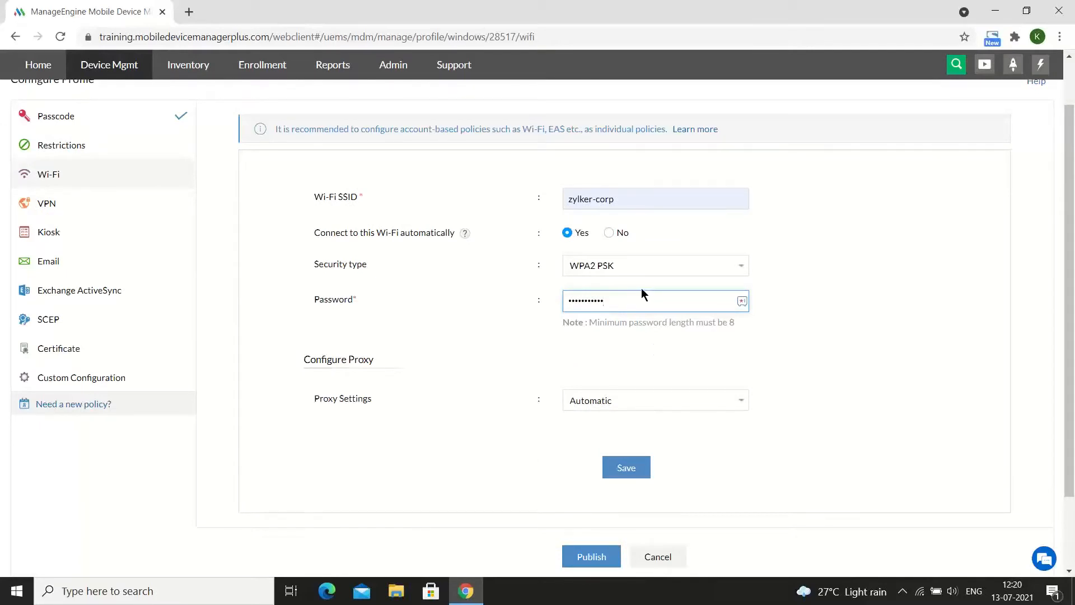
pyautogui.click(637, 469)
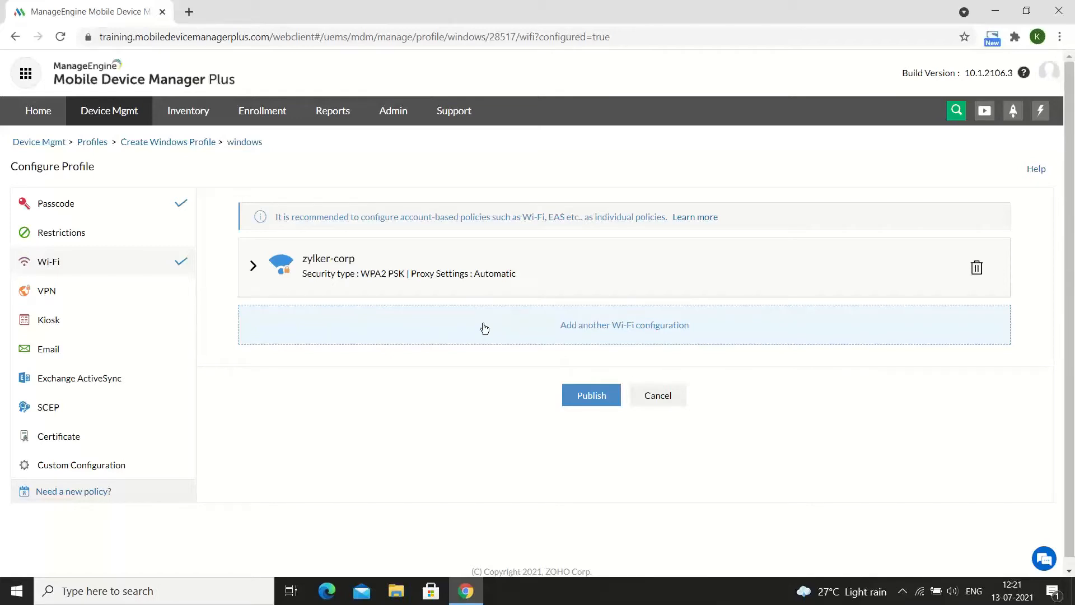
# - Open the VPN policy, review the available connection types keeping L2TP, and examine the authentication and proxy settings
pyautogui.click(163, 285)
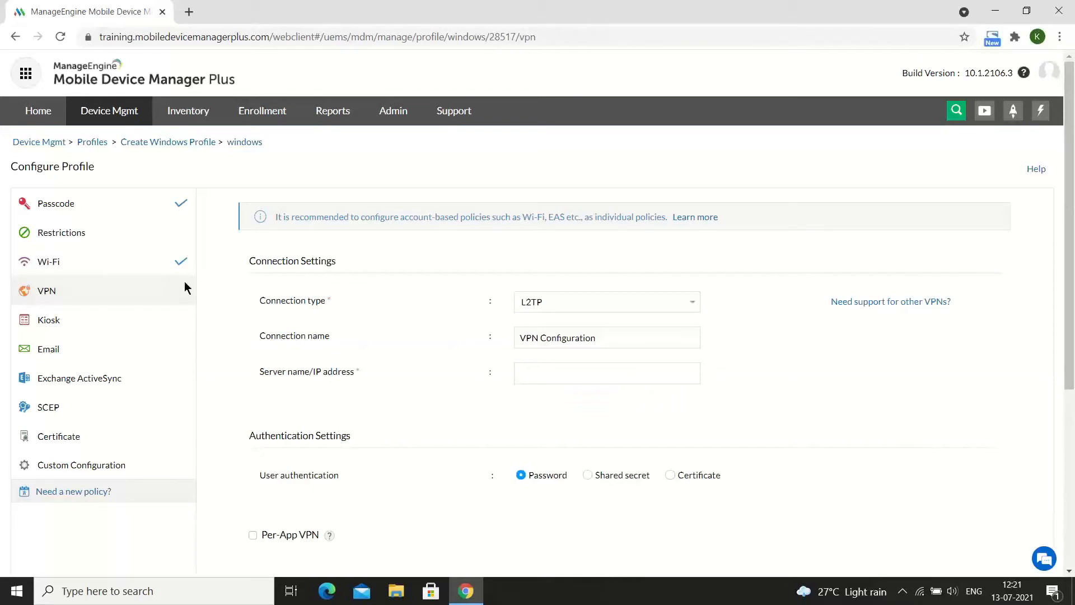
pyautogui.click(592, 304)
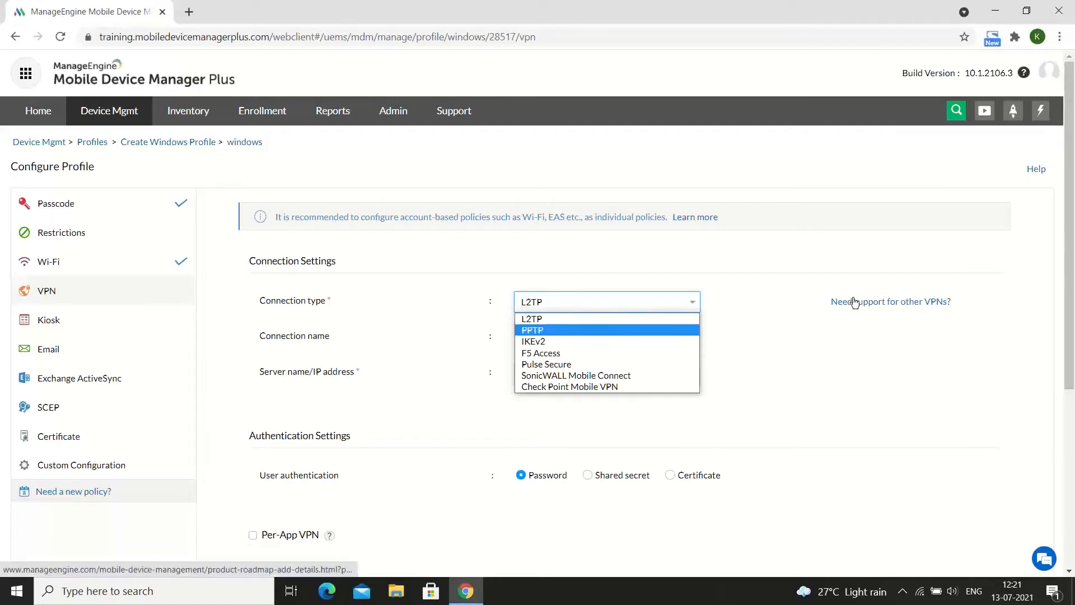
pyautogui.click(595, 321)
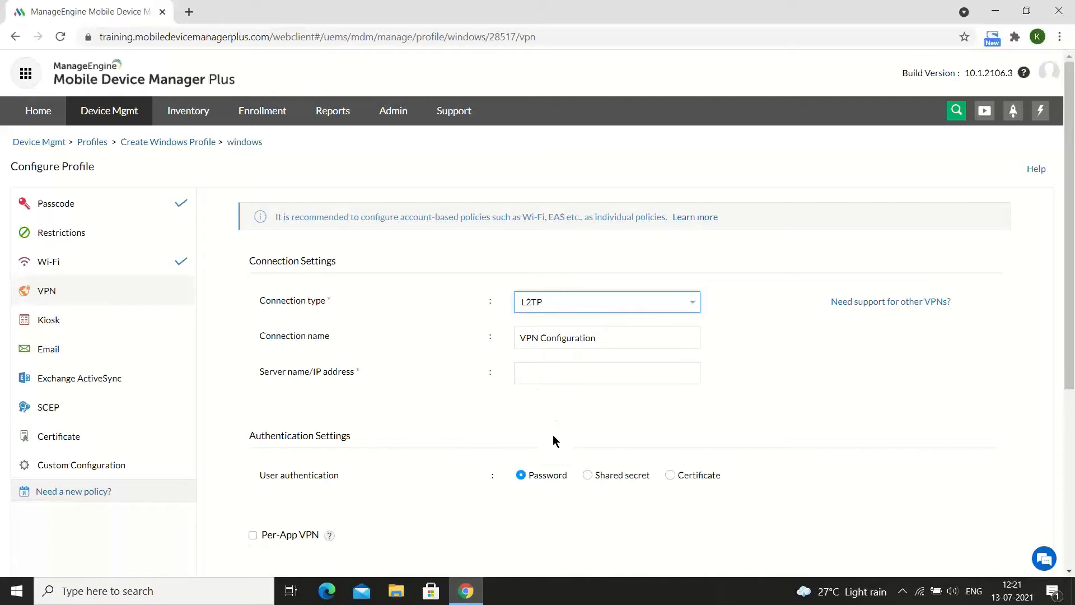
pyautogui.scroll(-1, 544, 404)
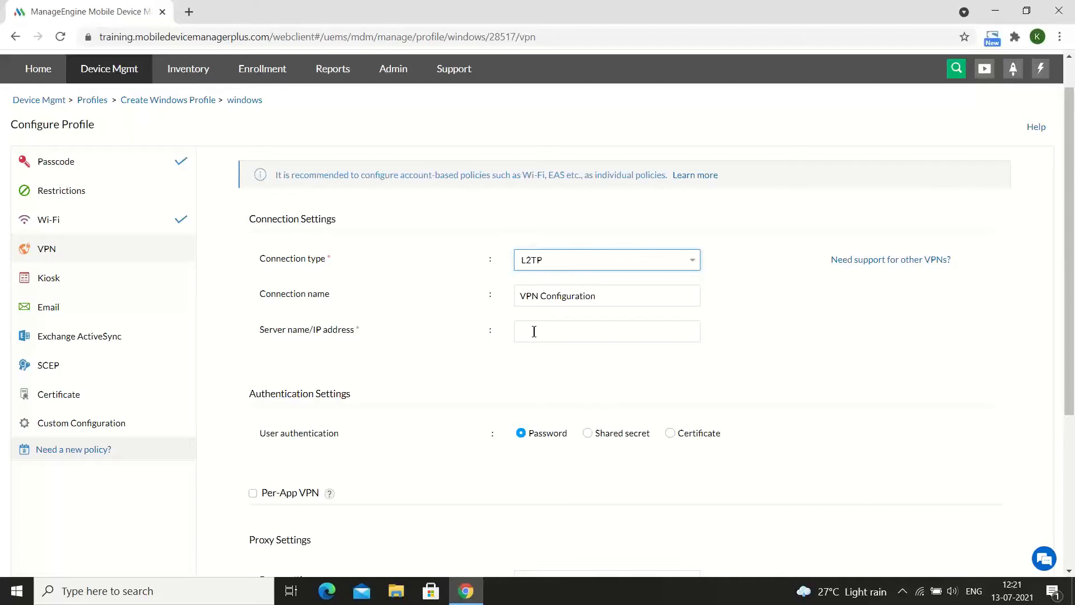
pyautogui.scroll(-2, 534, 331)
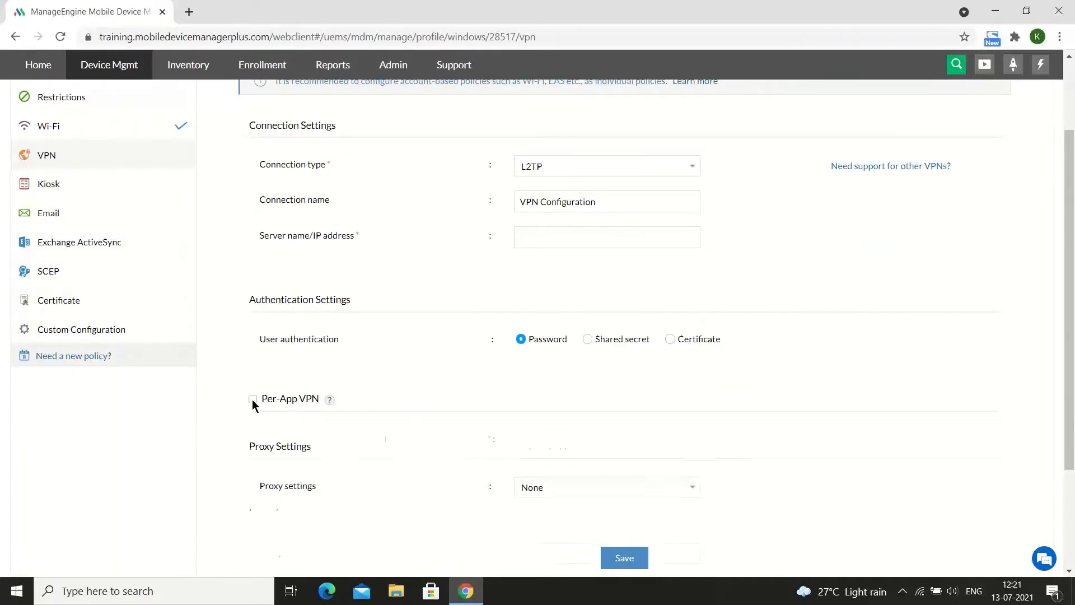
# - Enable Per-App VPN in the VPN policy and specify Microsoft Edge as the app that uses it
pyautogui.click(253, 400)
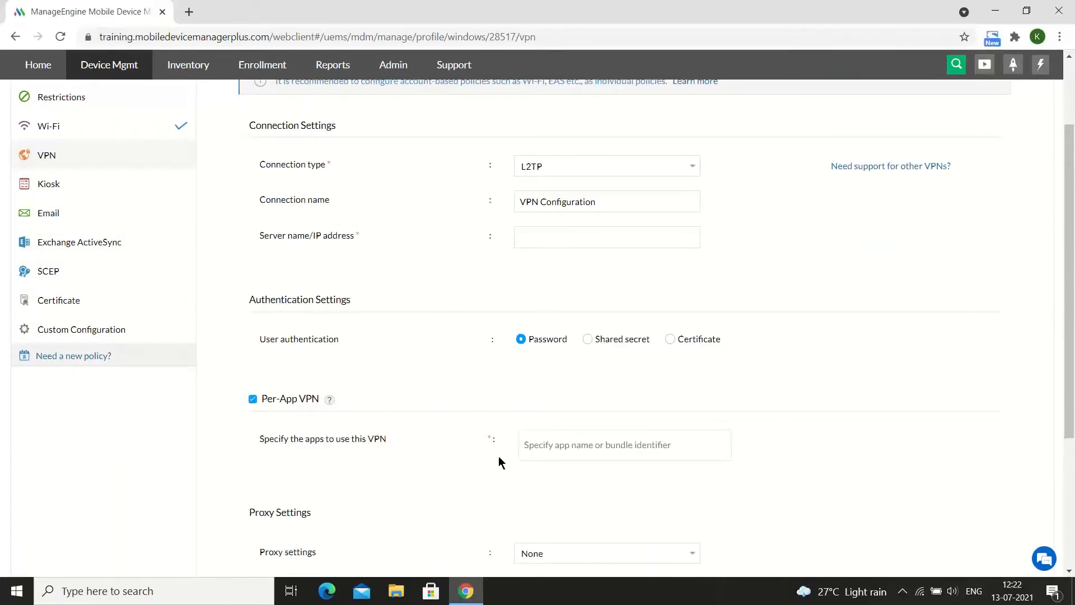
pyautogui.click(557, 450)
pyautogui.scroll(-1, 556, 446)
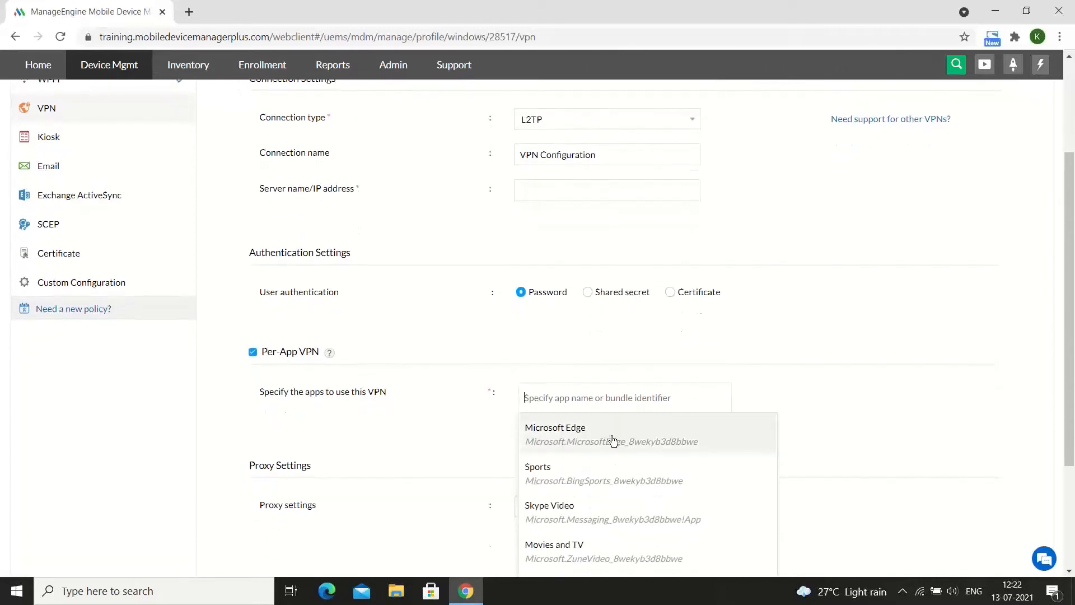
pyautogui.click(653, 432)
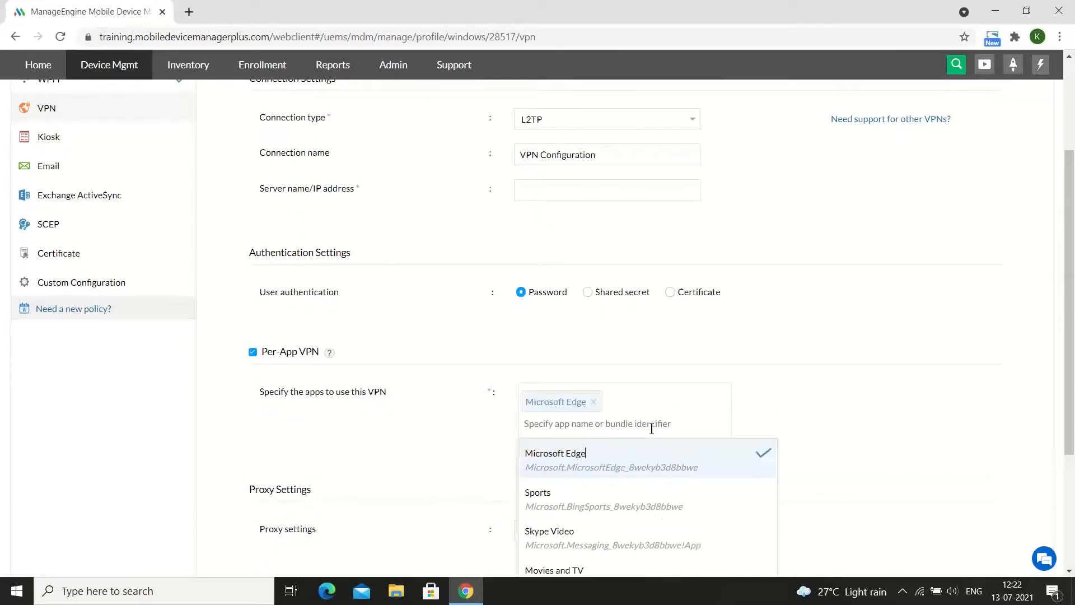
pyautogui.click(441, 448)
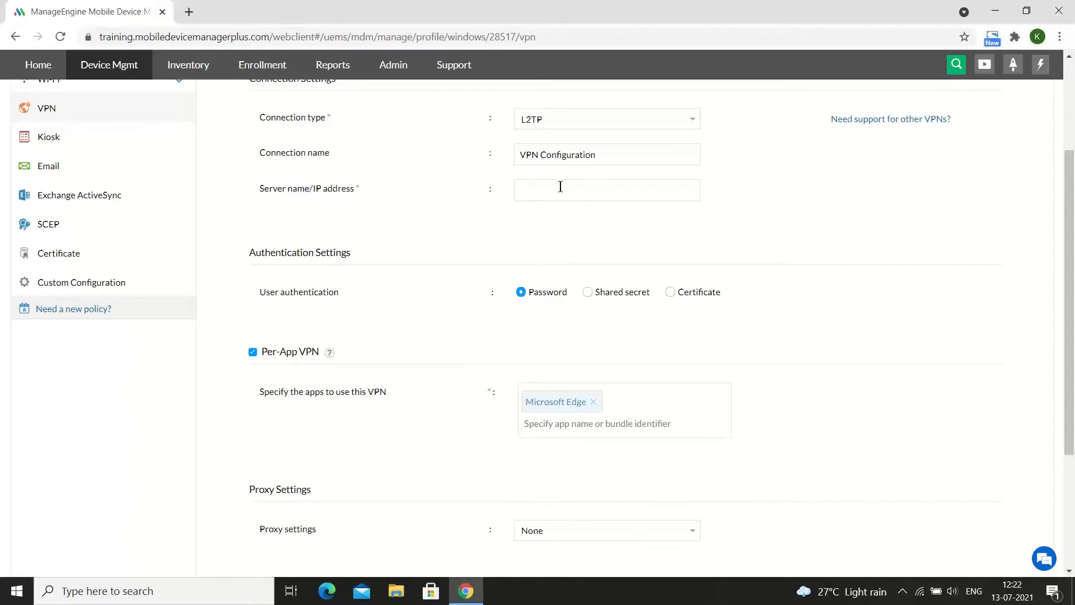
pyautogui.scroll(3, 560, 186)
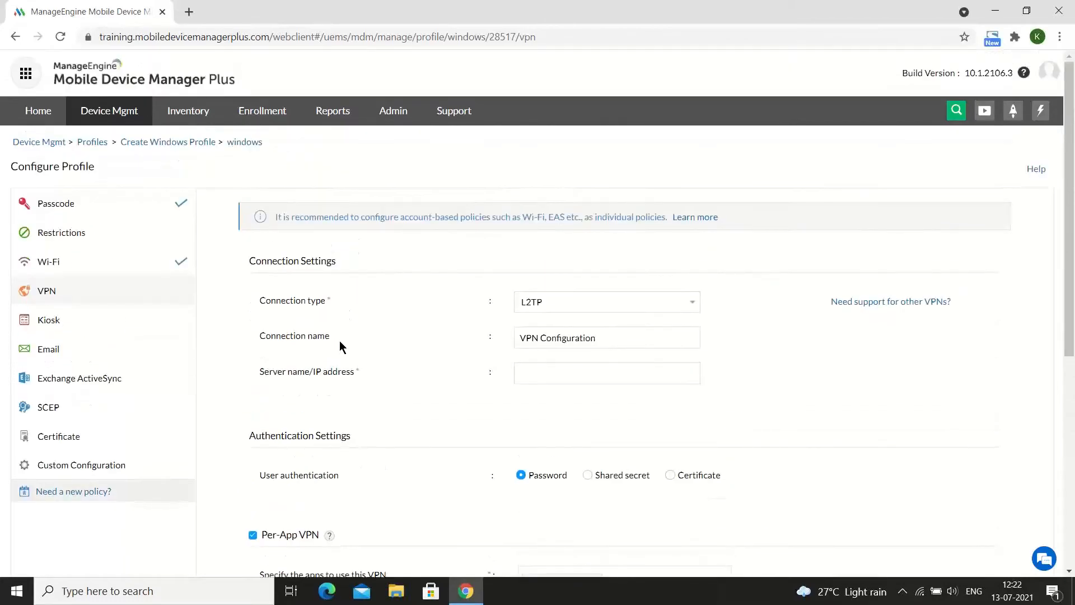
# - Examine the Exchange ActiveSync policy, including the exchange host type, user name, and advanced SSL, sync, logging and content type settings
pyautogui.click(146, 378)
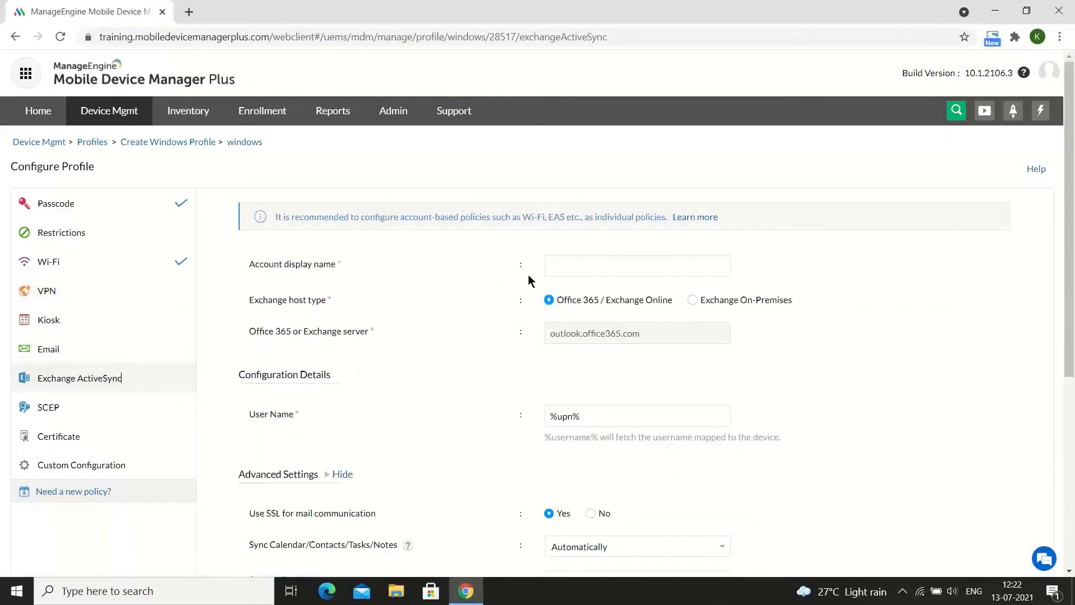
pyautogui.click(563, 273)
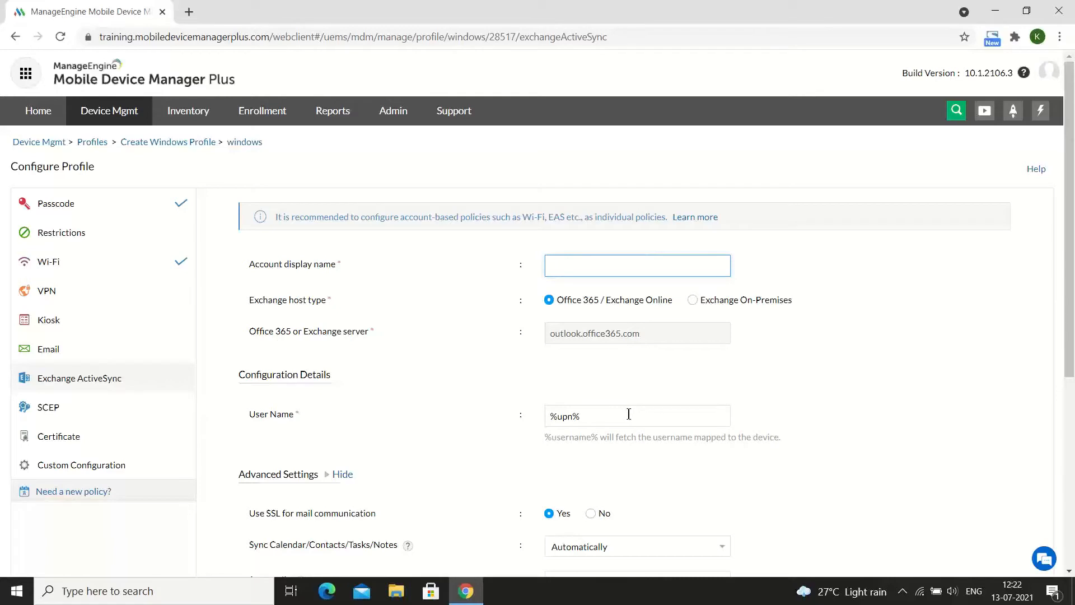
pyautogui.click(1070, 250)
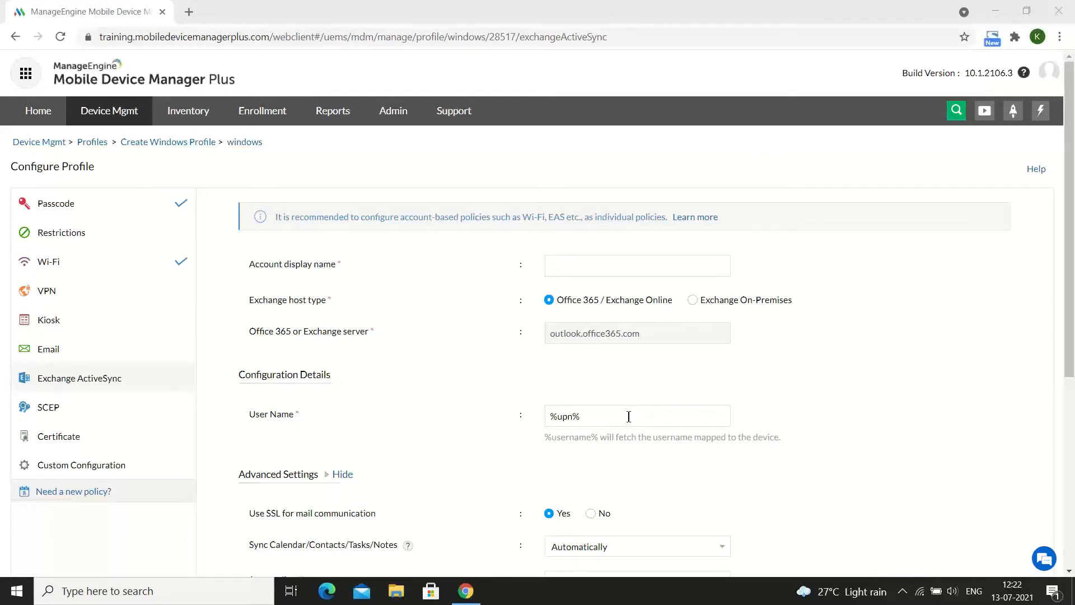
pyautogui.scroll(-1, 628, 416)
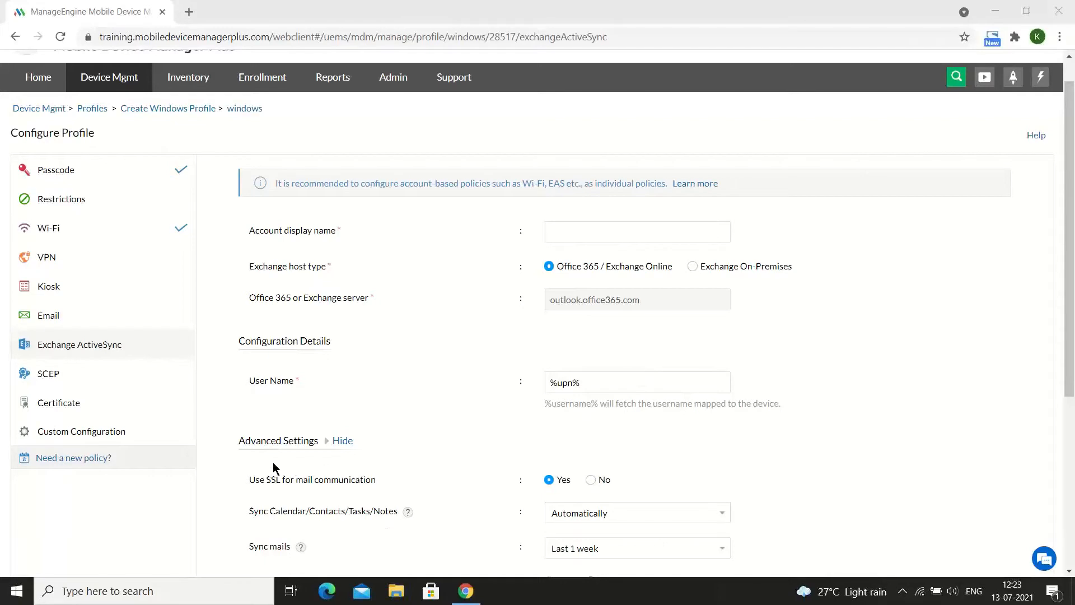
pyautogui.scroll(-2, 274, 463)
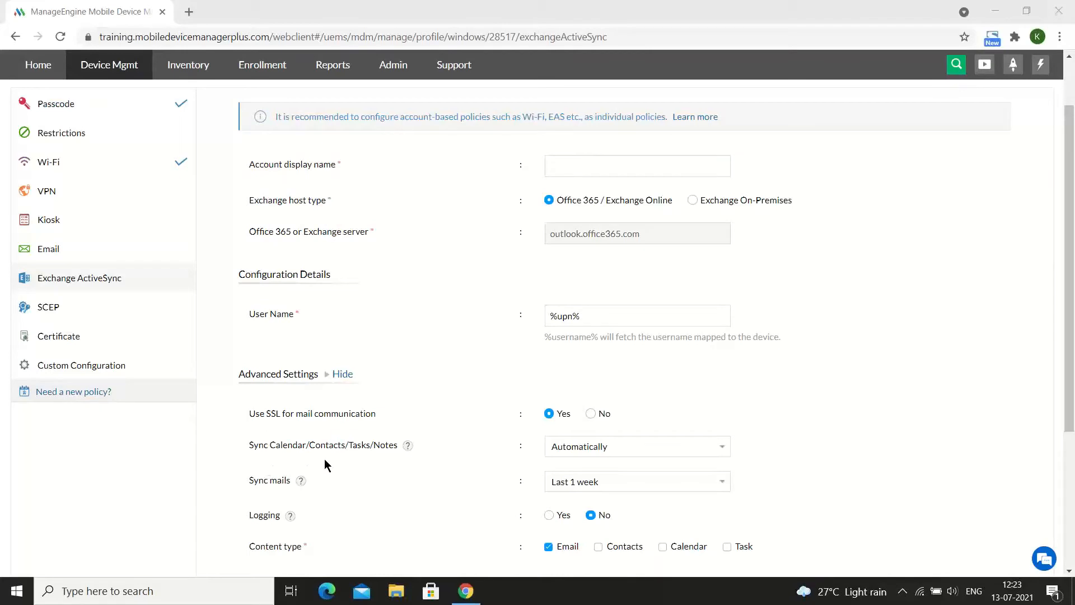
pyautogui.scroll(-1, 319, 464)
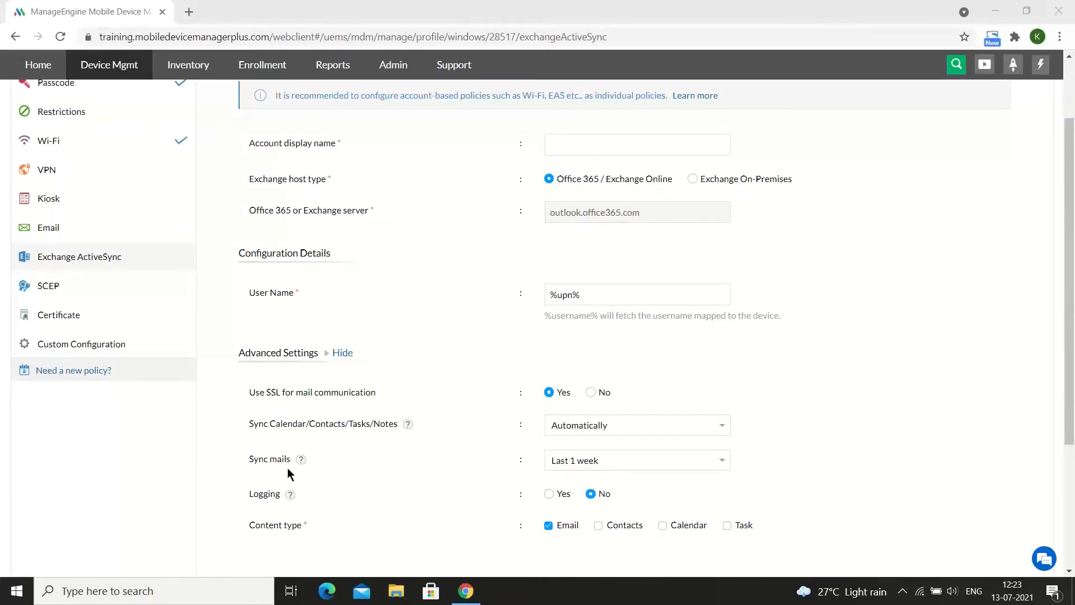
pyautogui.scroll(-1, 389, 470)
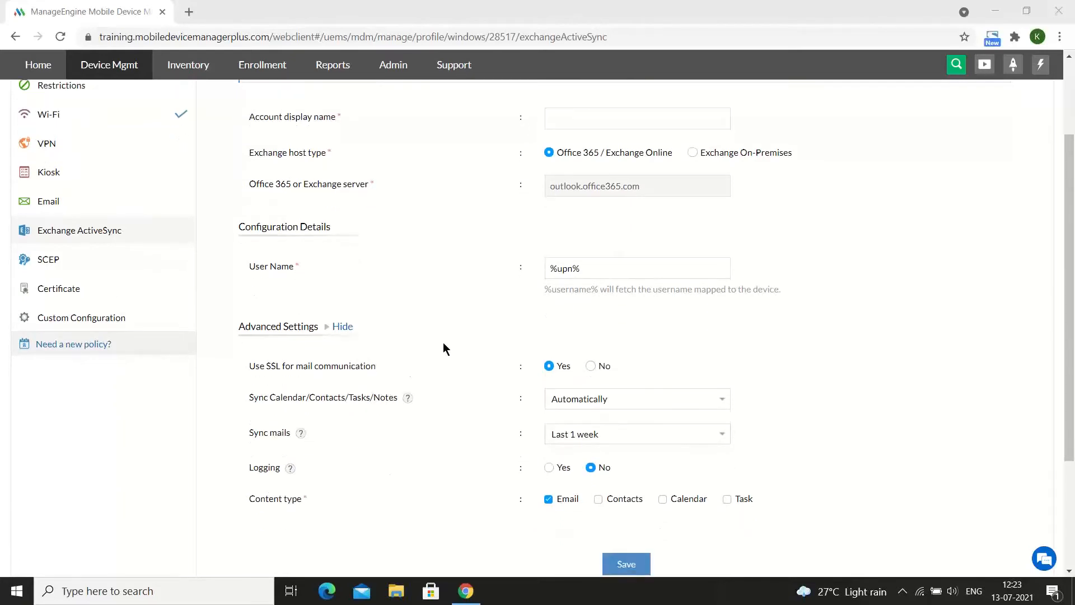
pyautogui.scroll(3, 441, 375)
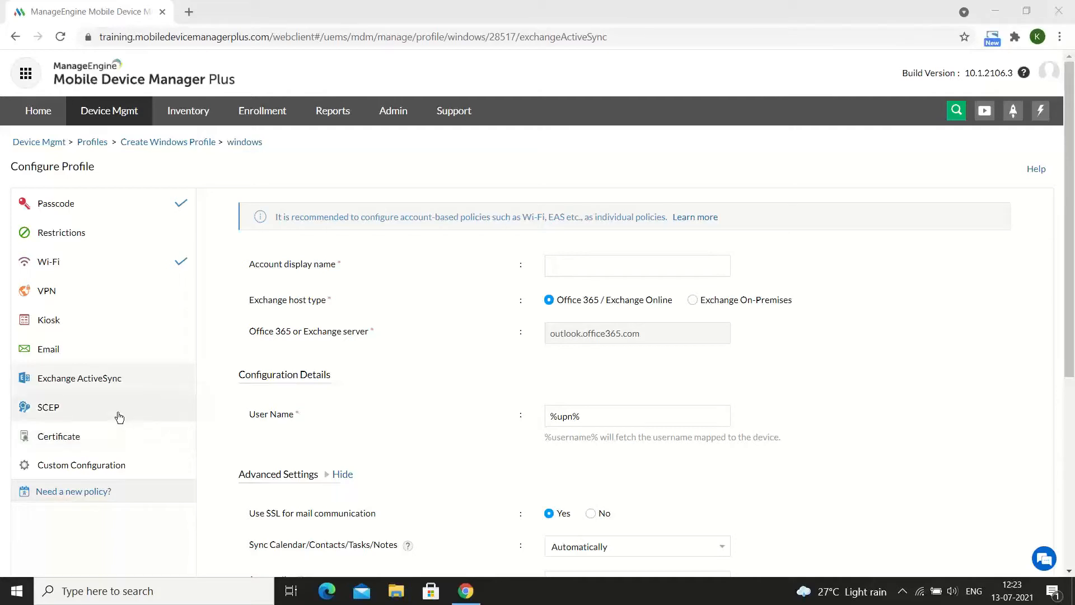
# - Choose GeoTrust Global CA in the Certificate policy and review its certificate details
pyautogui.click(119, 449)
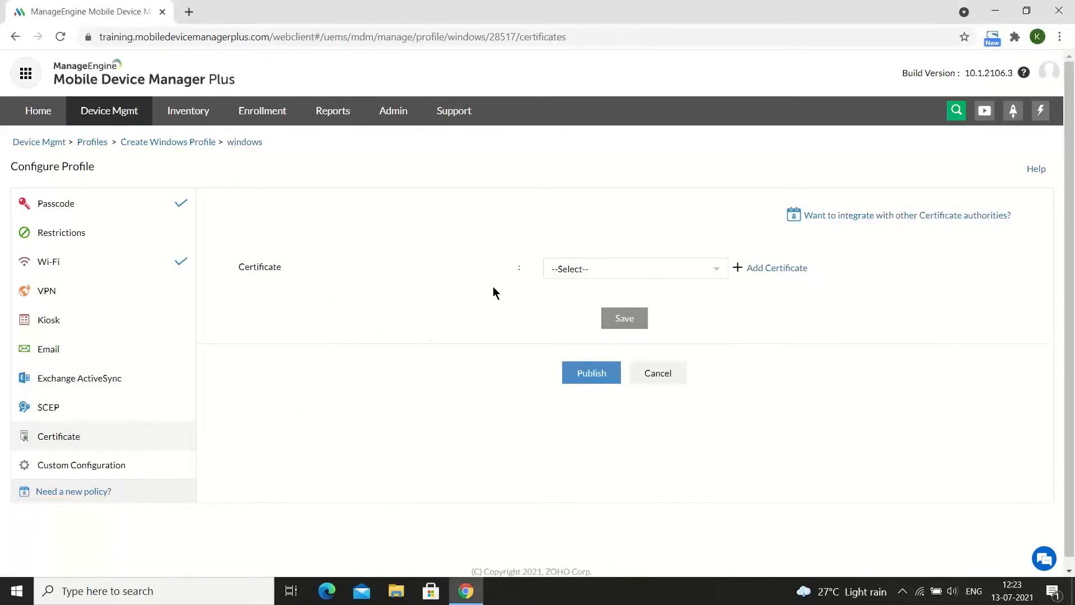
pyautogui.click(548, 274)
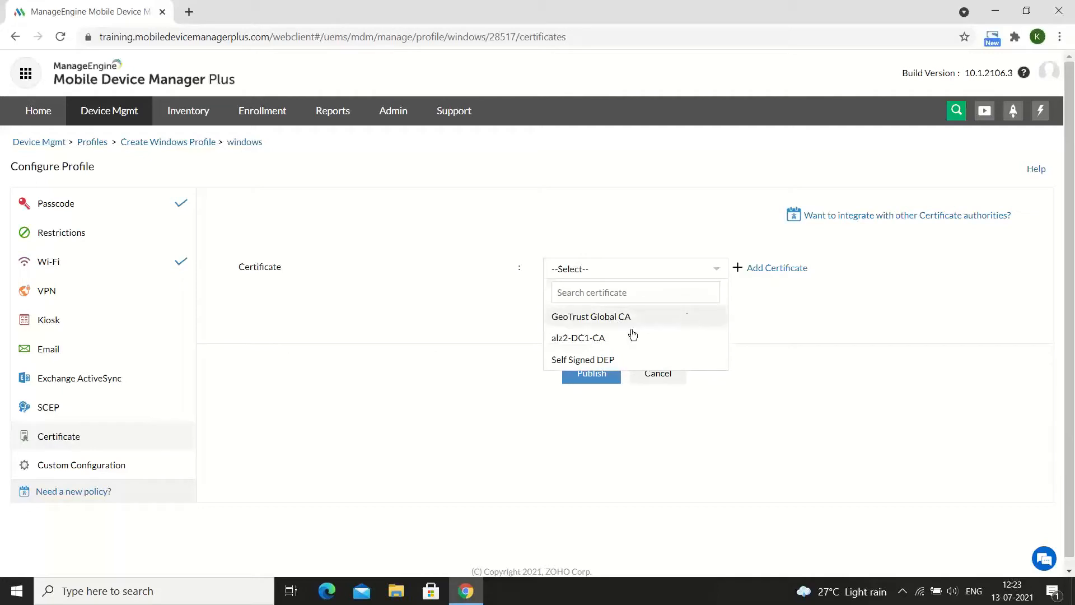
pyautogui.click(607, 322)
pyautogui.click(607, 324)
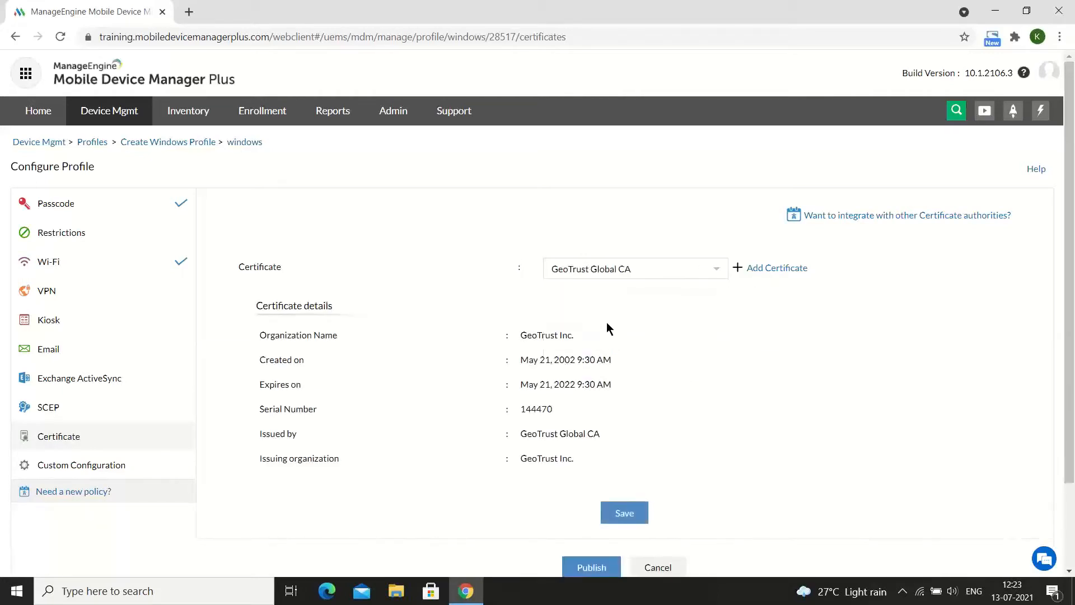
pyautogui.scroll(-1, 631, 419)
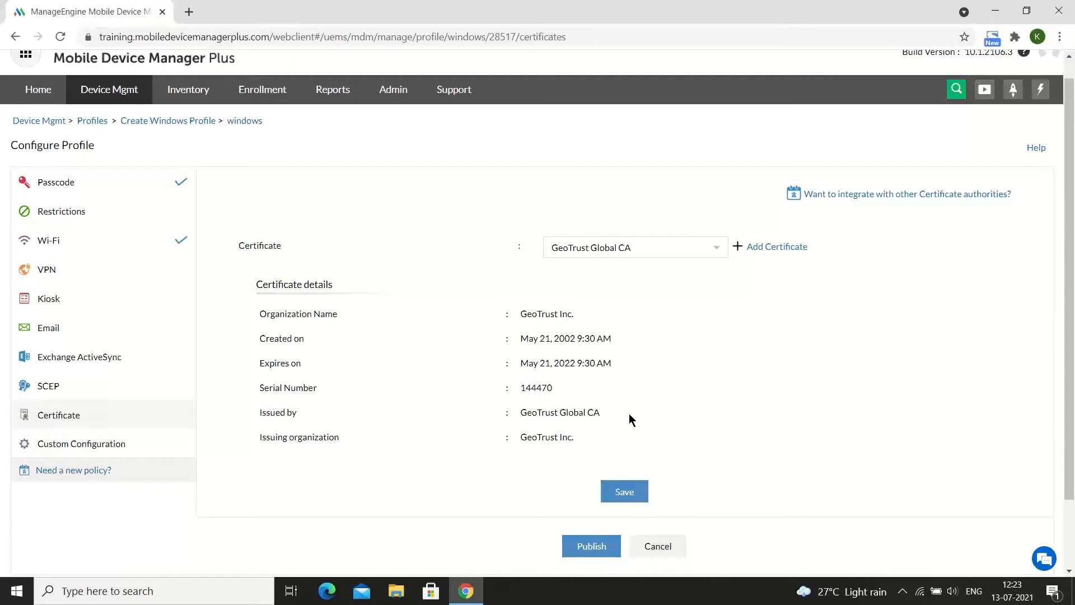
# - Review the available SCEP templates and the form for adding a template, closing it without creating one
pyautogui.click(116, 390)
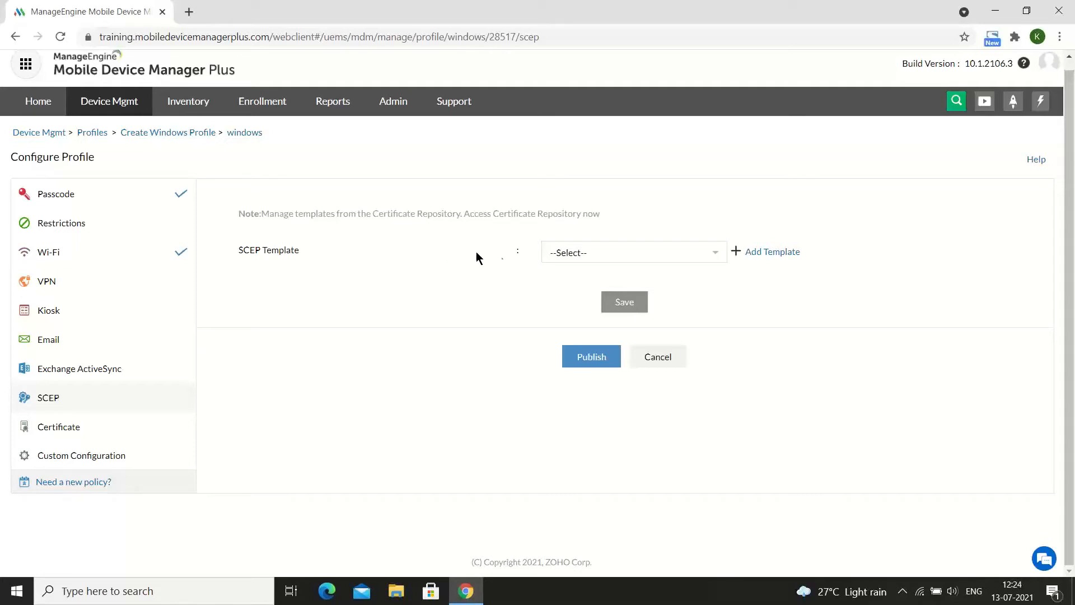
pyautogui.click(621, 253)
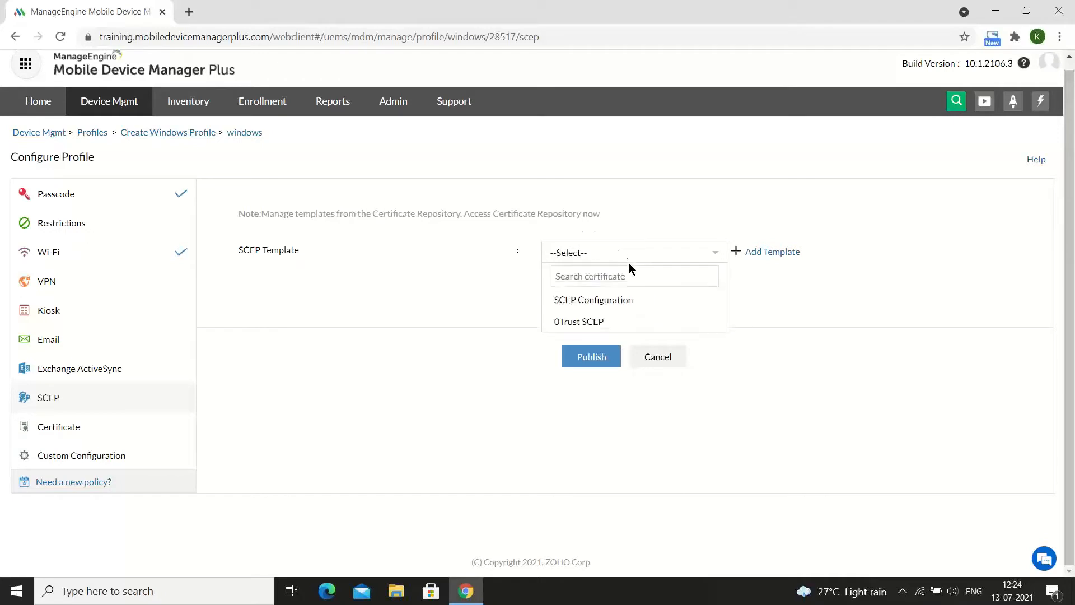
pyautogui.click(768, 252)
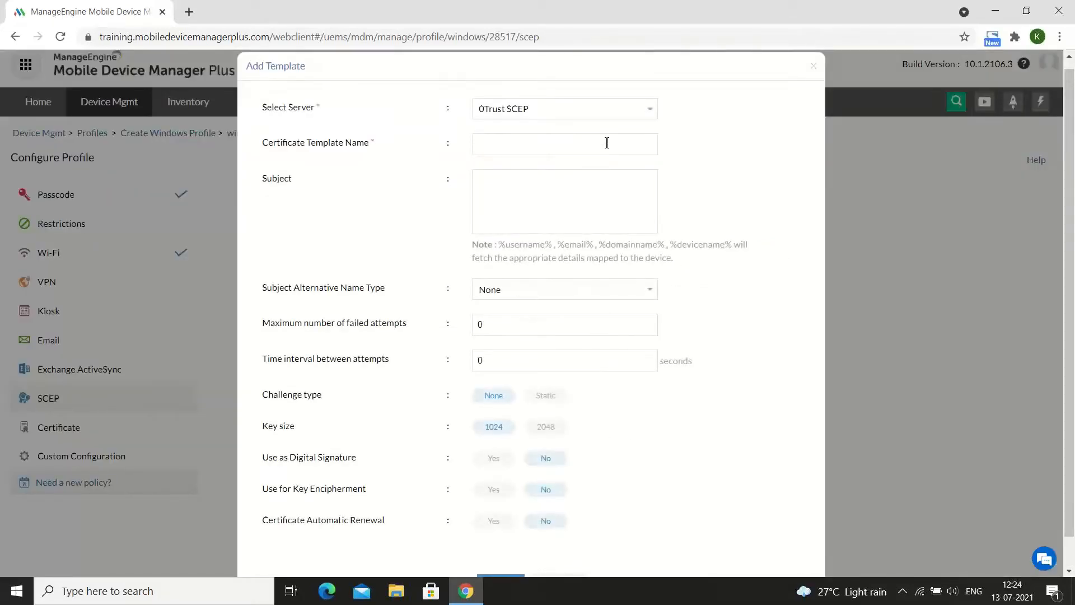
pyautogui.click(812, 70)
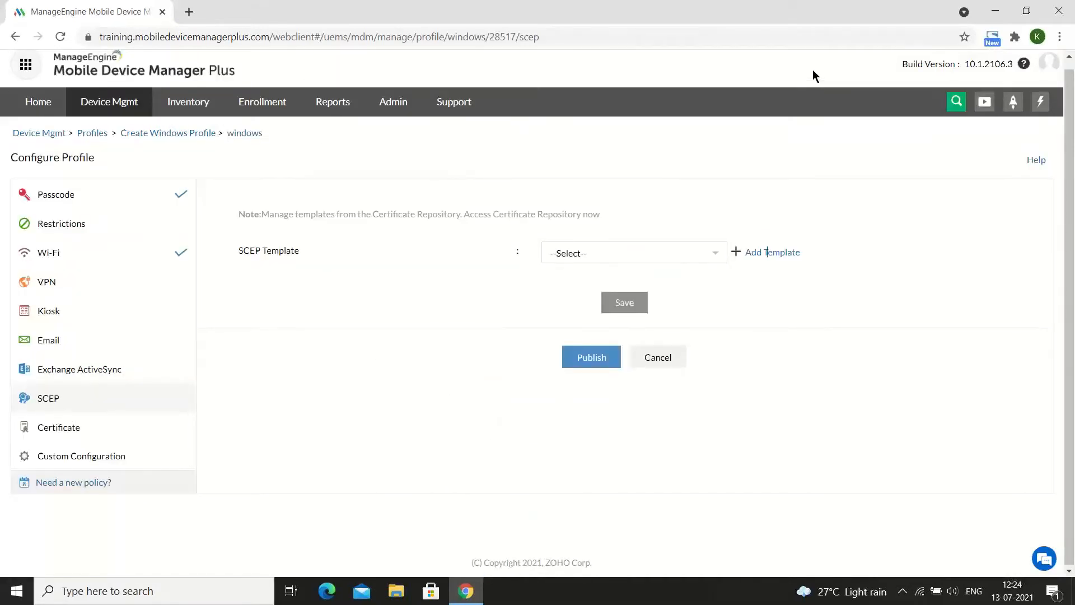
# - Examine the Custom Configuration policy, including its OMA-URI, operation, data type and value fields
pyautogui.click(141, 457)
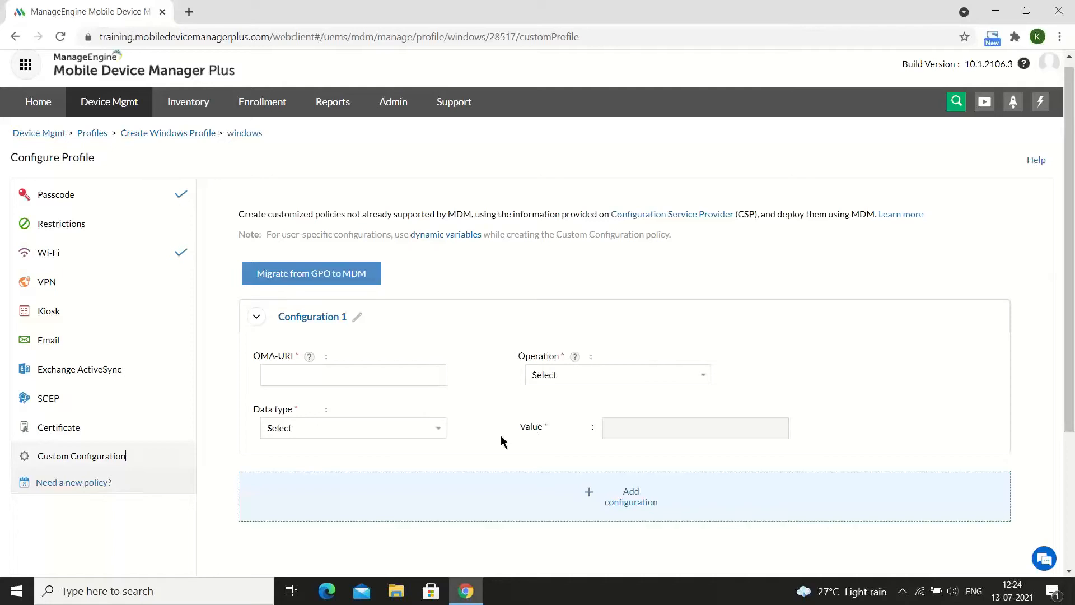
pyautogui.scroll(-2, 475, 428)
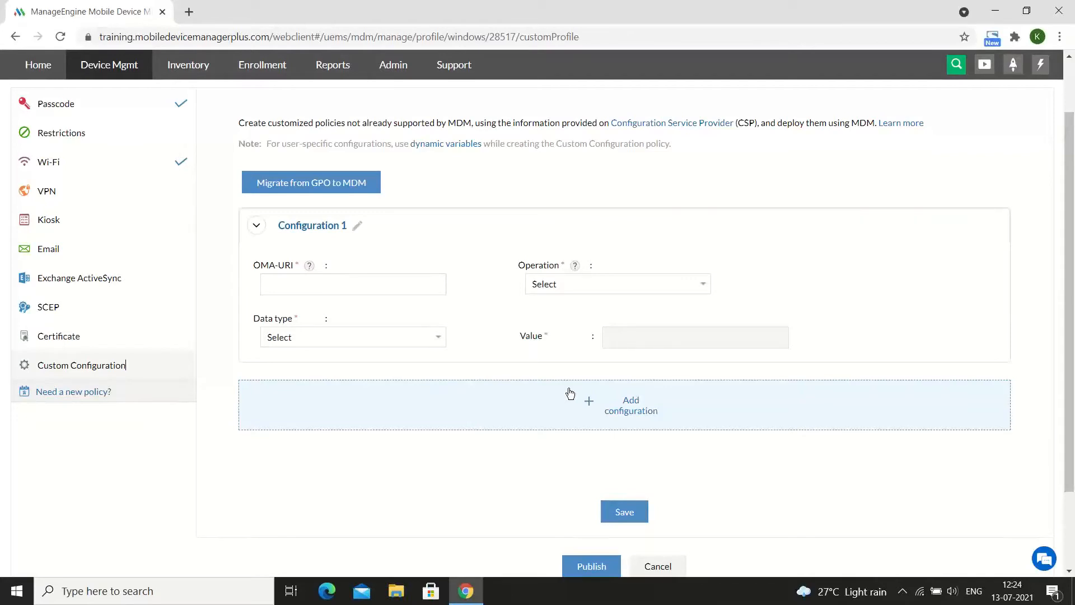
pyautogui.scroll(2, 515, 301)
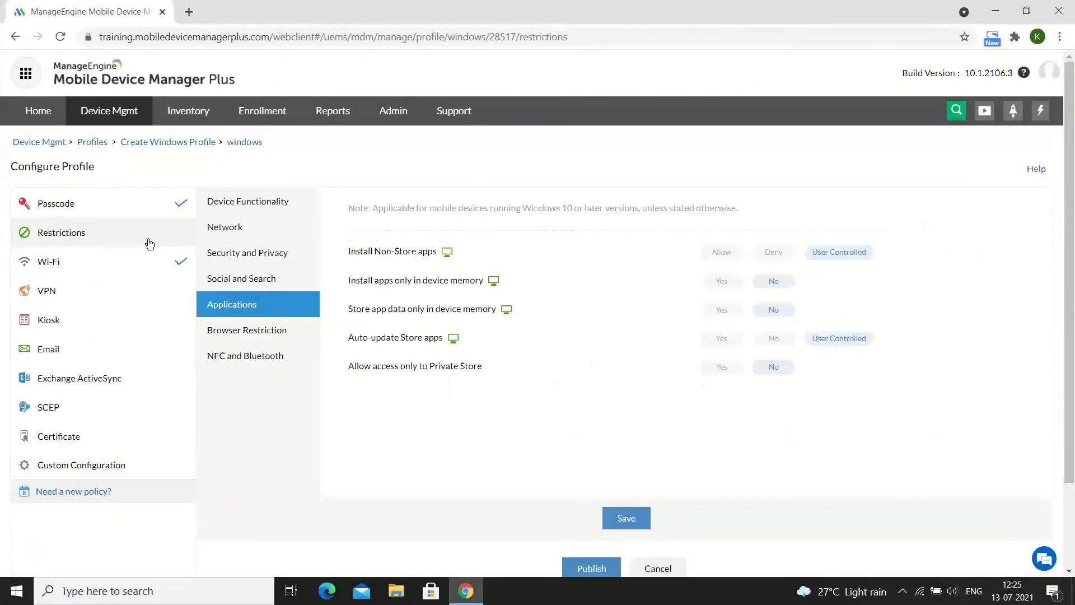
# - In the Device Functionality restrictions, set both "Enforce device encryption" and "Disable storage devices" to Yes
pyautogui.click(301, 207)
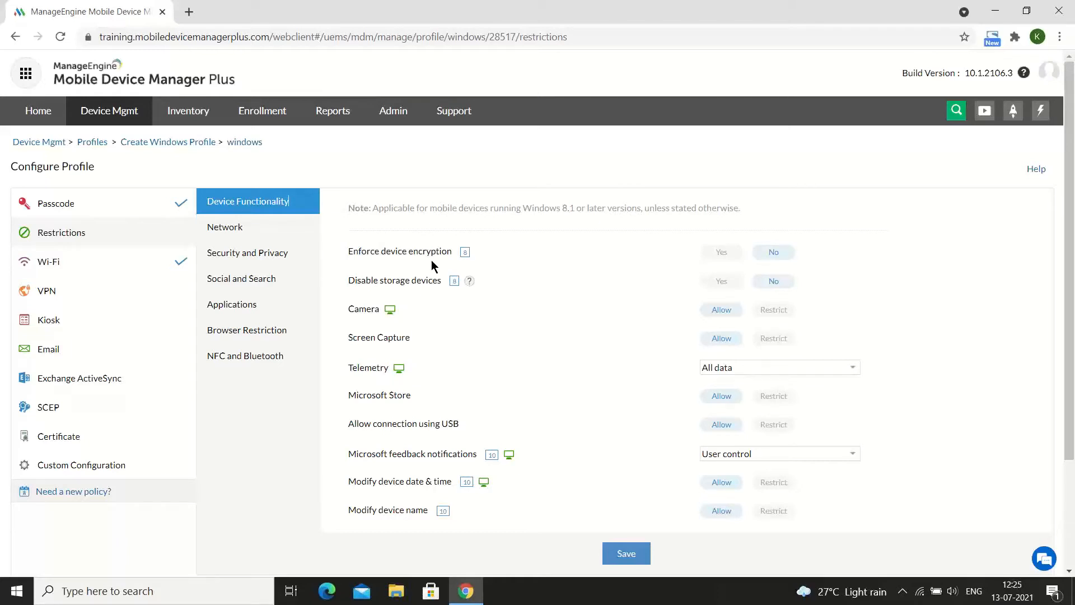
pyautogui.click(722, 256)
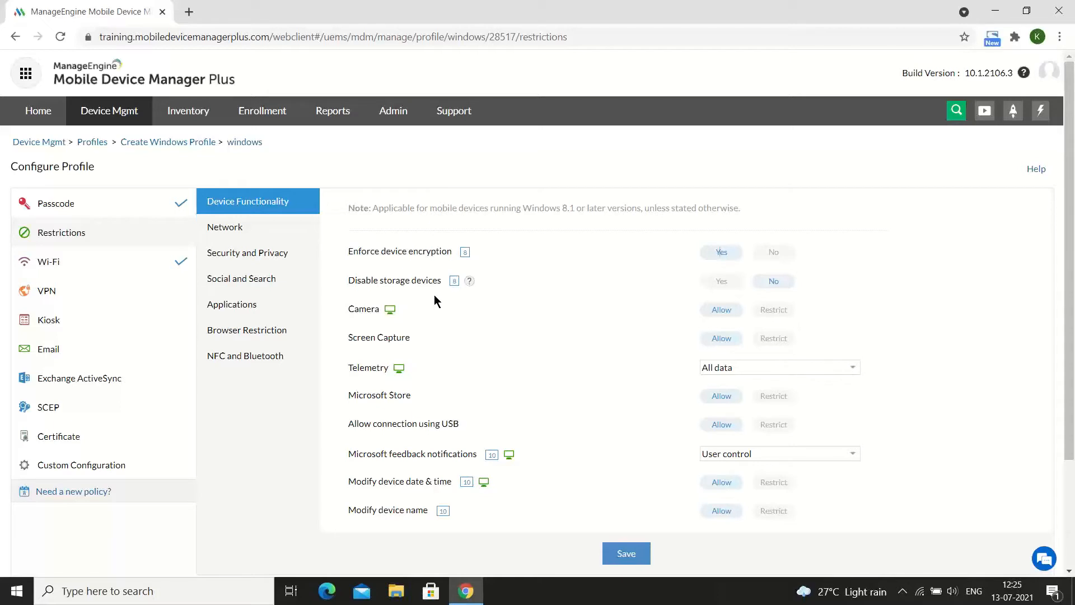
pyautogui.click(720, 286)
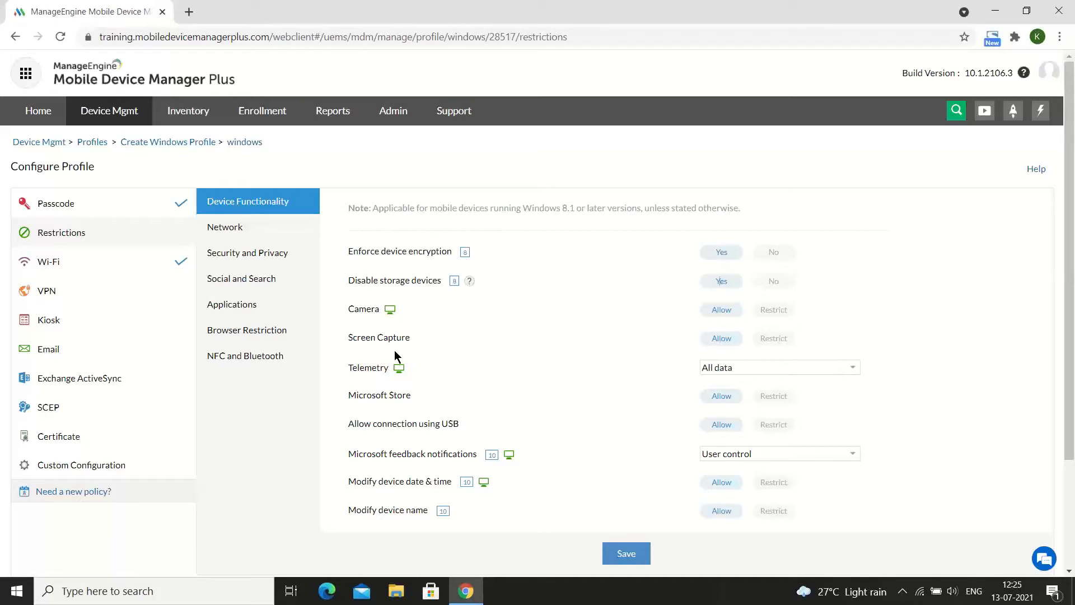
# - Set "Install Non-Store apps" to Deny in the Applications restrictions, then save the restrictions and publish the profile
pyautogui.click(267, 307)
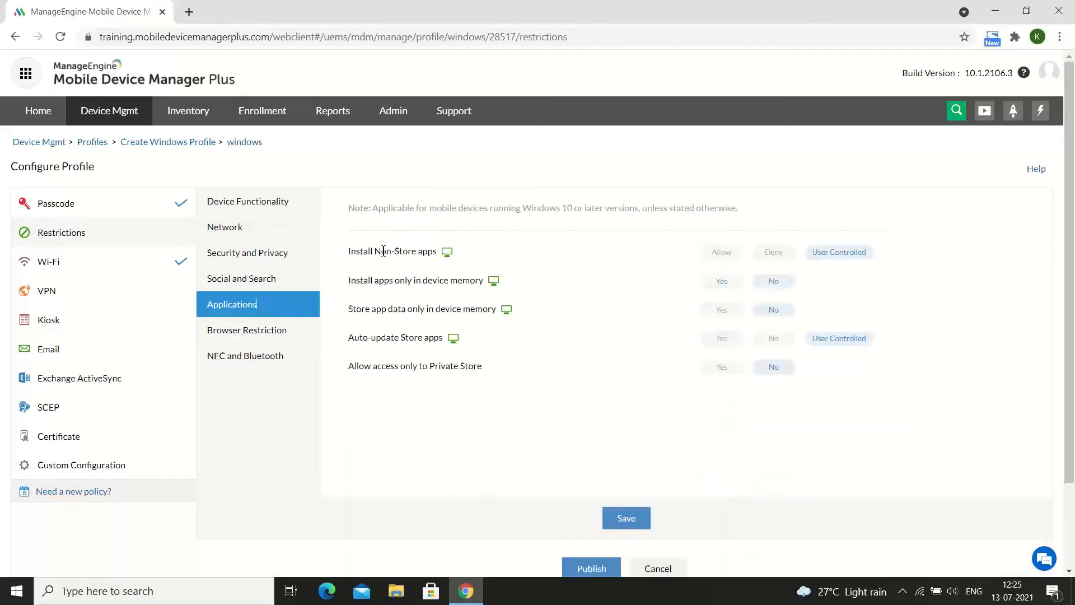
pyautogui.click(772, 257)
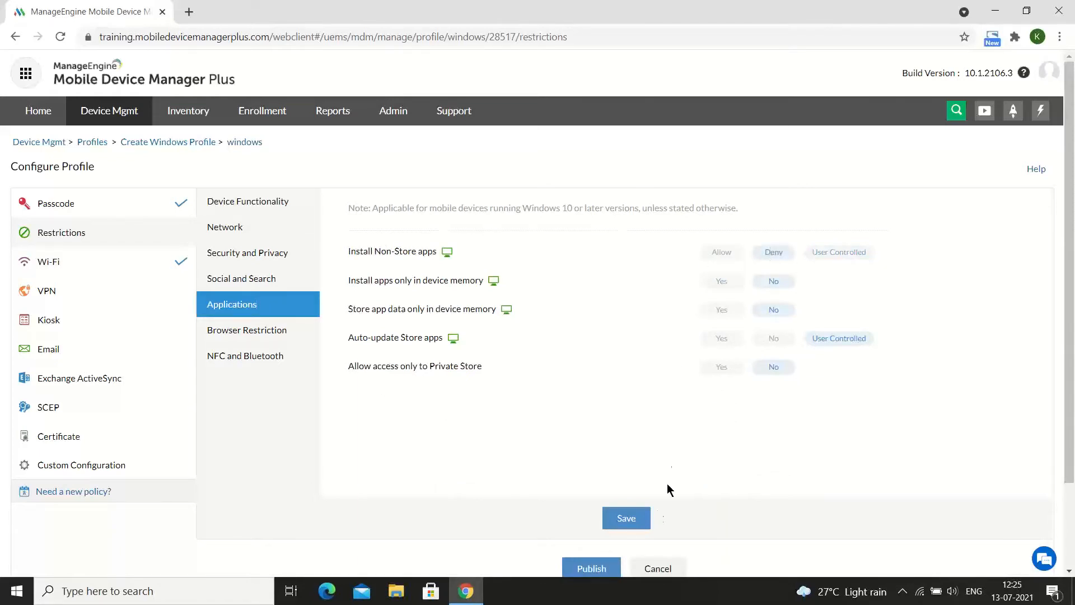
pyautogui.click(637, 520)
pyautogui.click(595, 481)
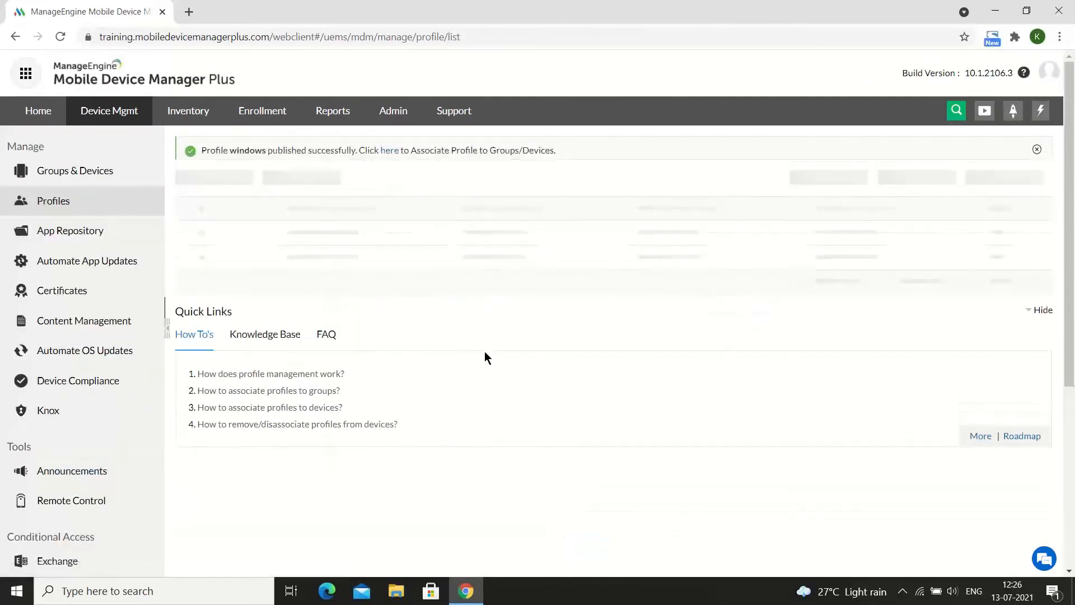
# - Show the managed devices and filter them by the Windows platform and the Laptop device type
pyautogui.click(90, 180)
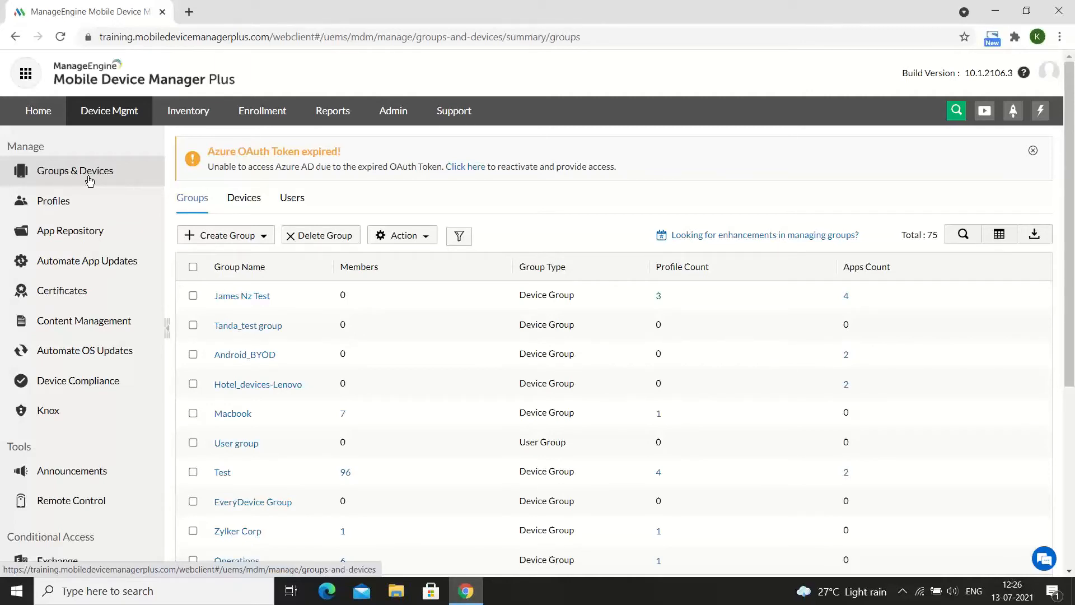
pyautogui.click(244, 203)
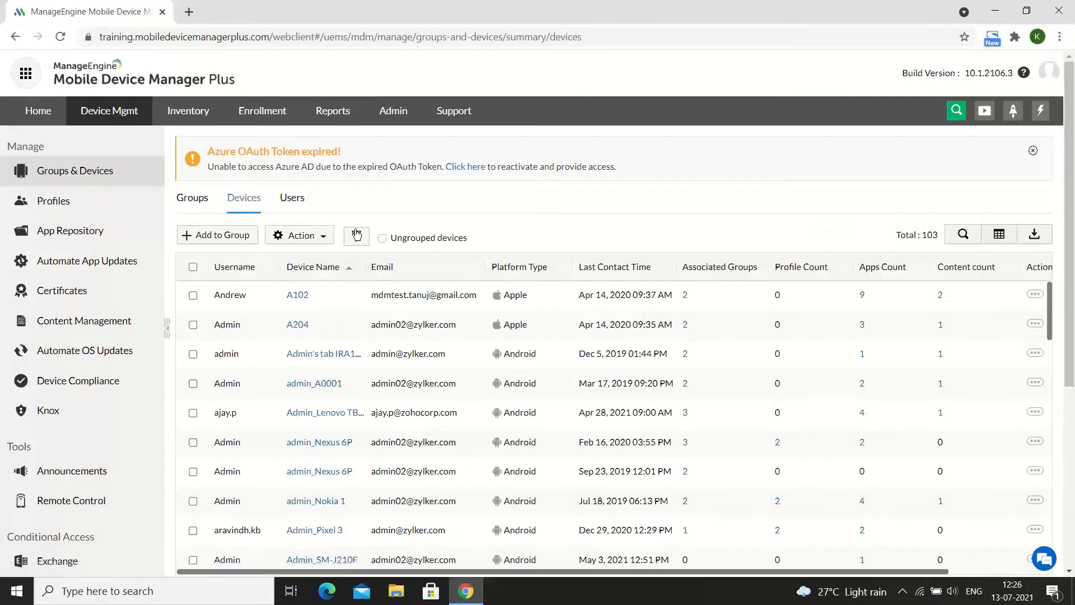
pyautogui.click(356, 234)
pyautogui.moveTo(366, 281)
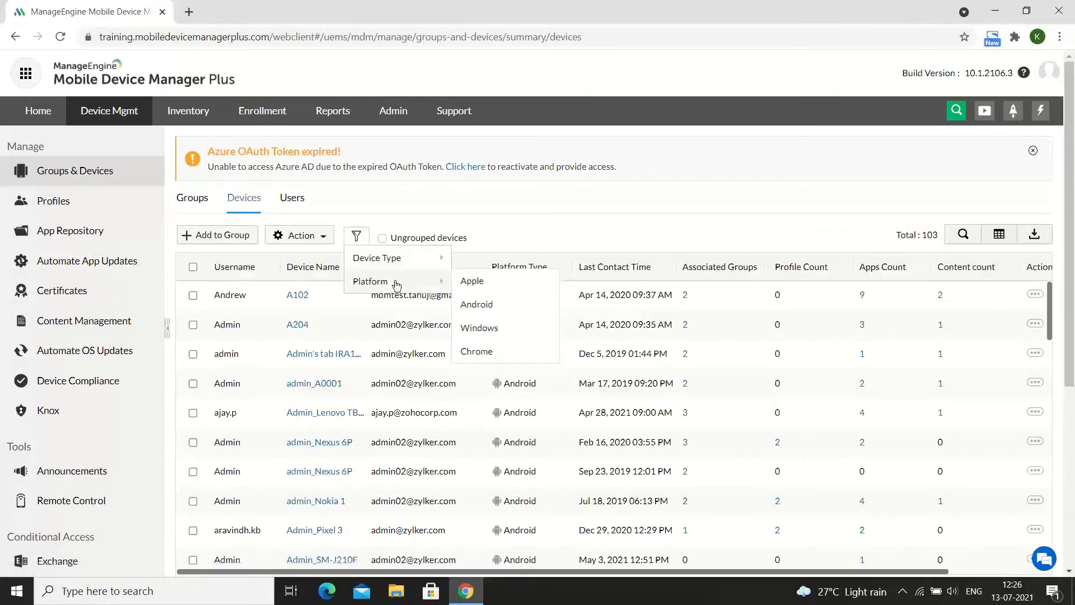
pyautogui.click(485, 328)
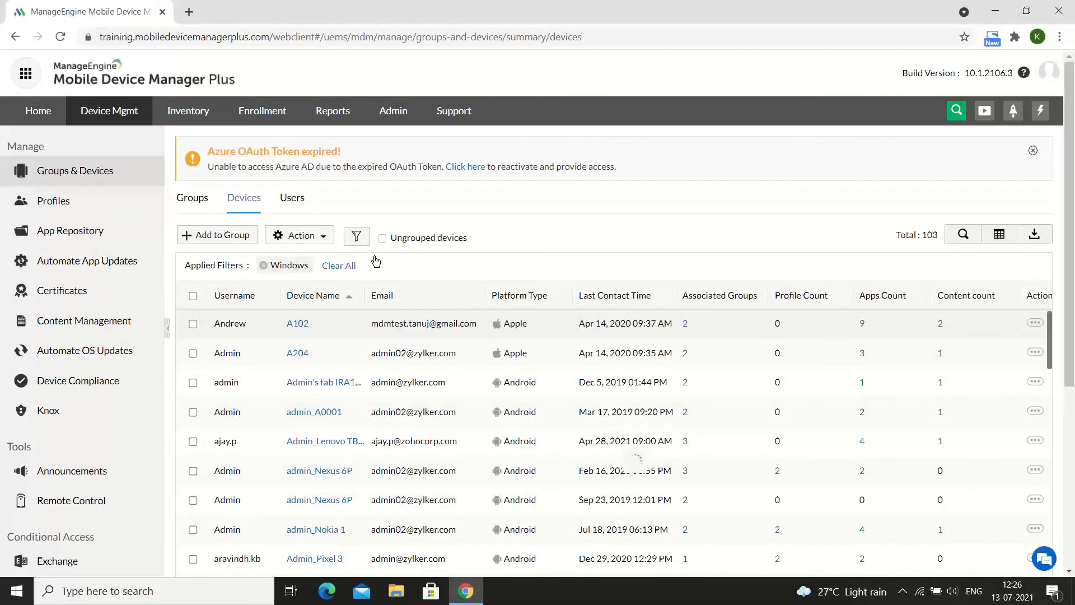
pyautogui.click(361, 234)
pyautogui.moveTo(380, 258)
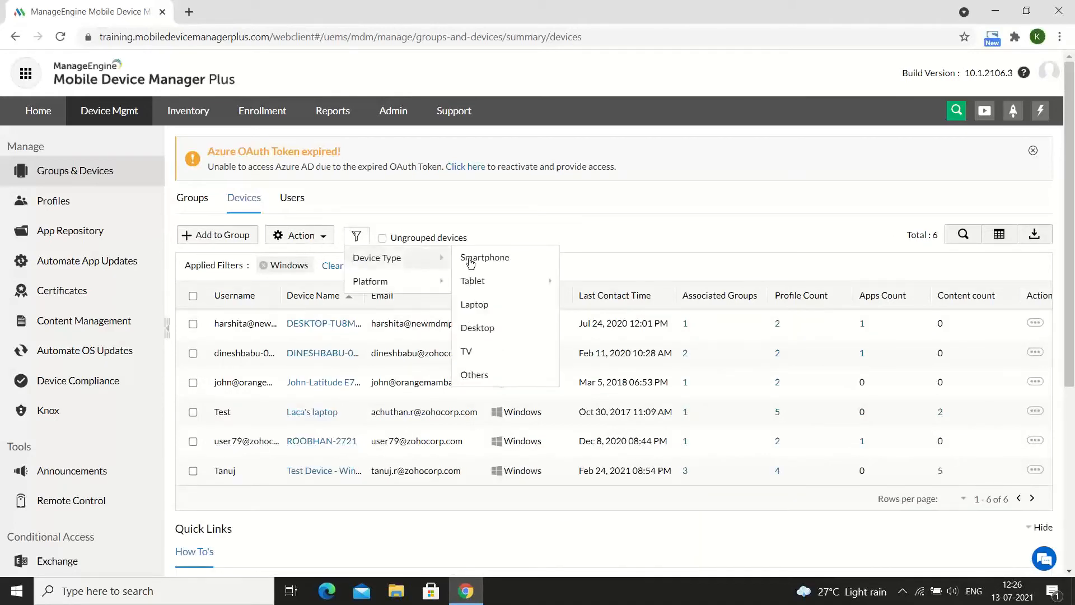
pyautogui.click(504, 305)
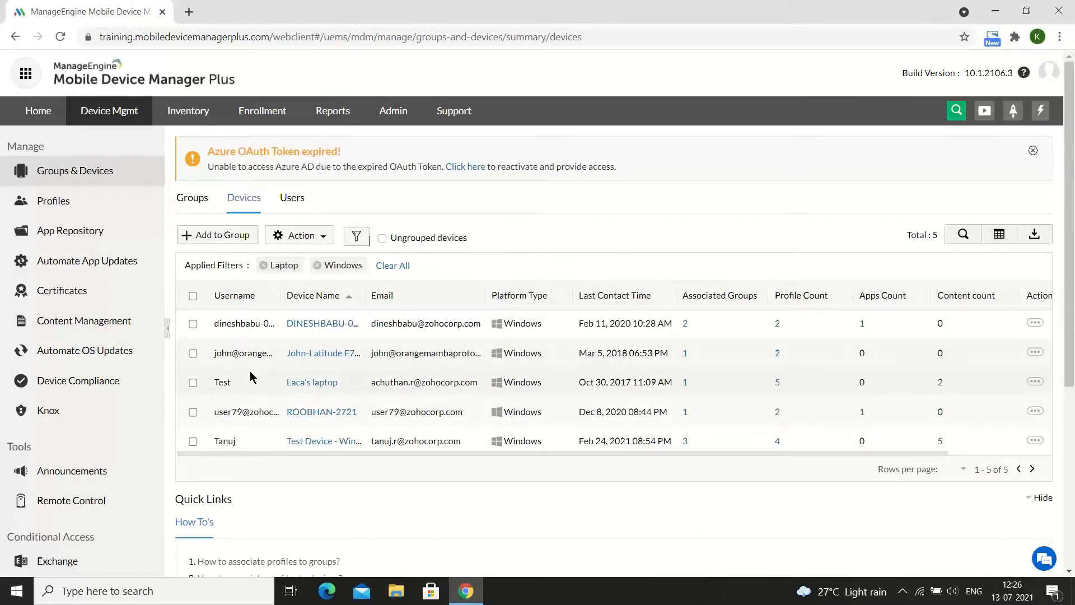
# - Associate the "windows" profile with the Windows laptop whose username is Test
pyautogui.click(193, 384)
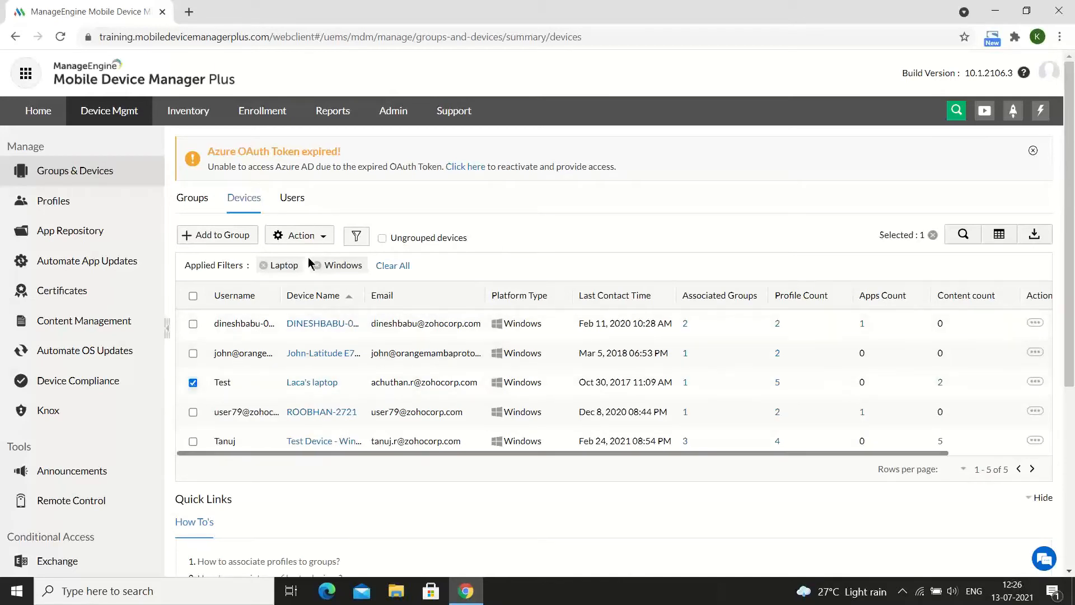
pyautogui.click(309, 237)
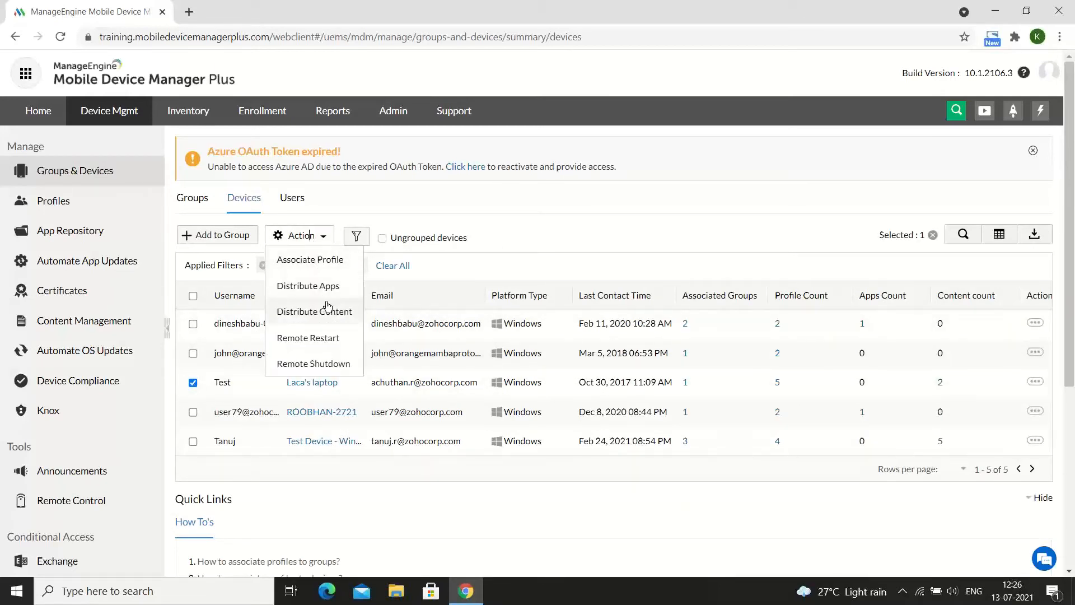
pyautogui.click(328, 260)
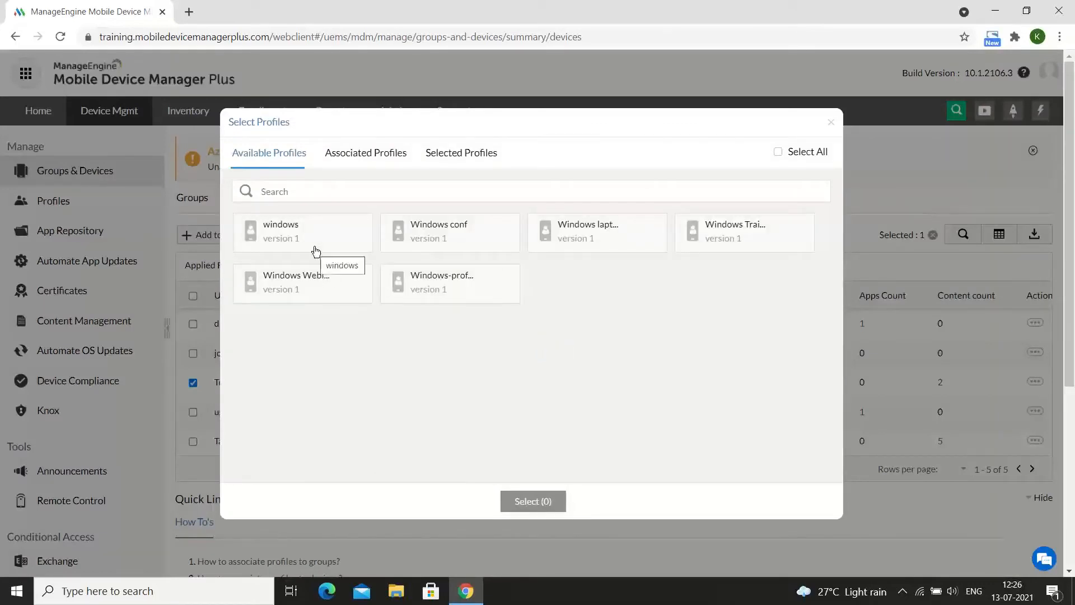
pyautogui.click(316, 251)
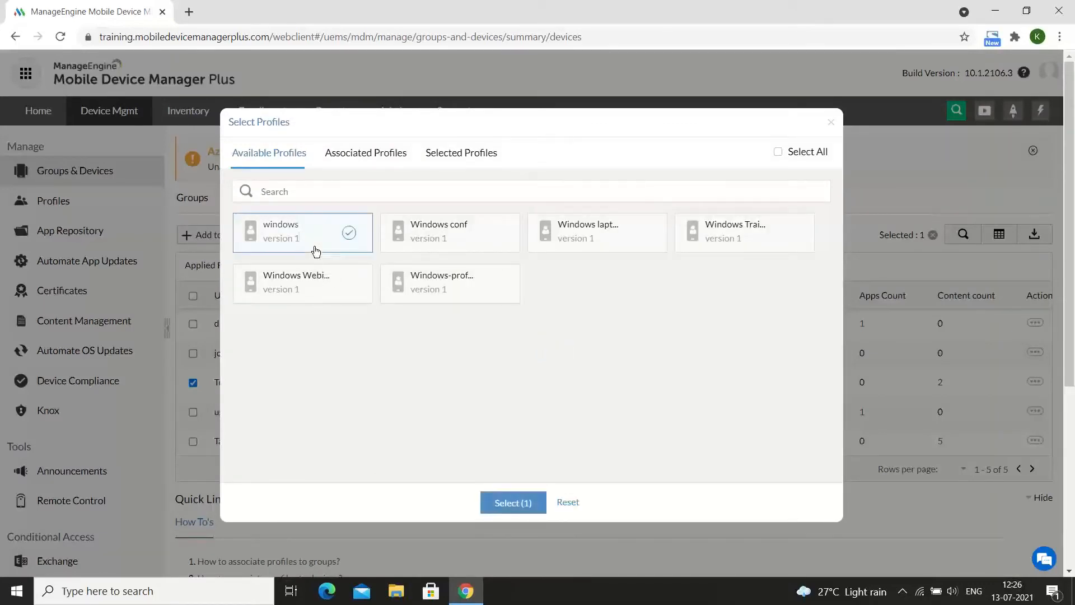
pyautogui.click(515, 503)
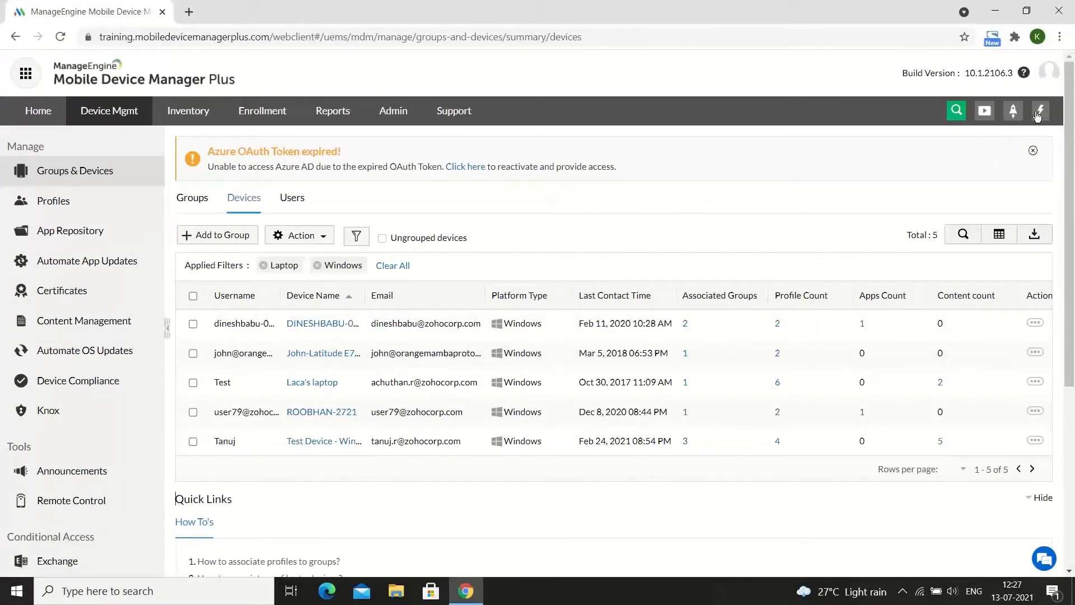
# - Create a new Windows profile, keeping the suggested profile name
pyautogui.click(1038, 114)
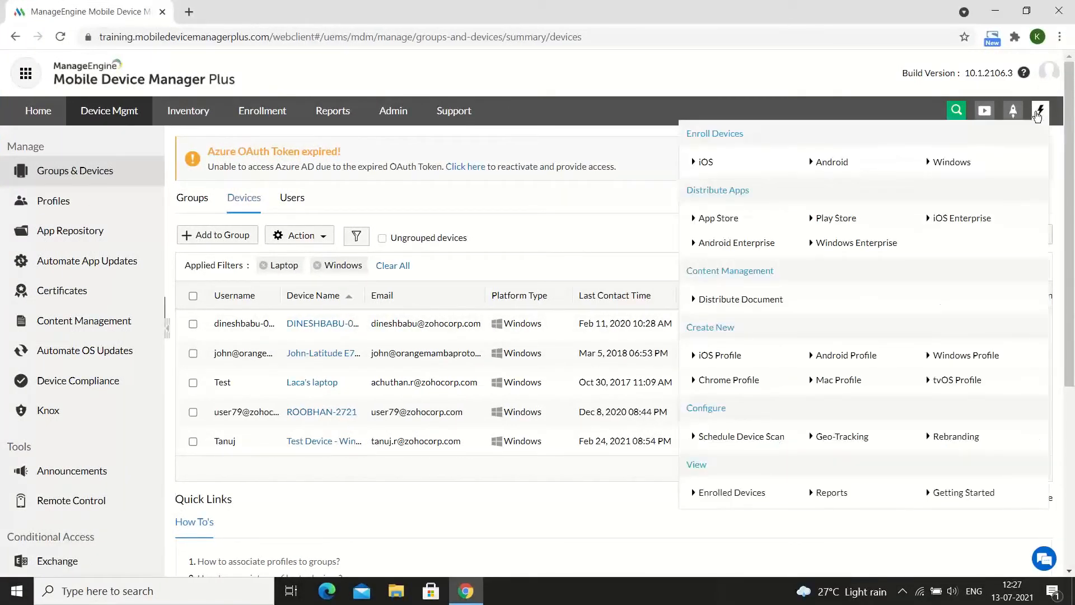
pyautogui.click(970, 360)
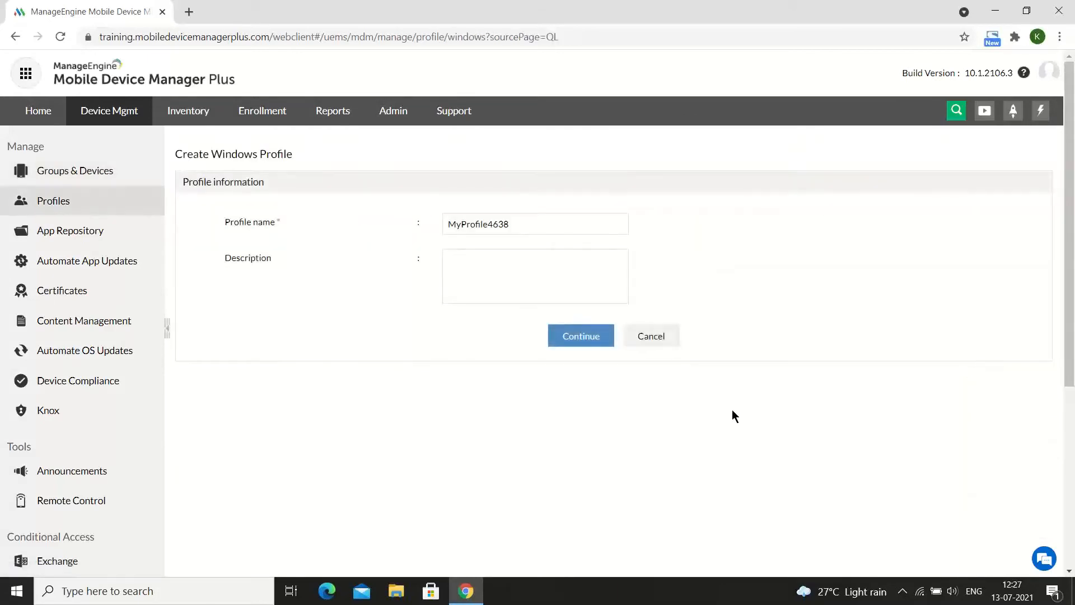
pyautogui.click(599, 340)
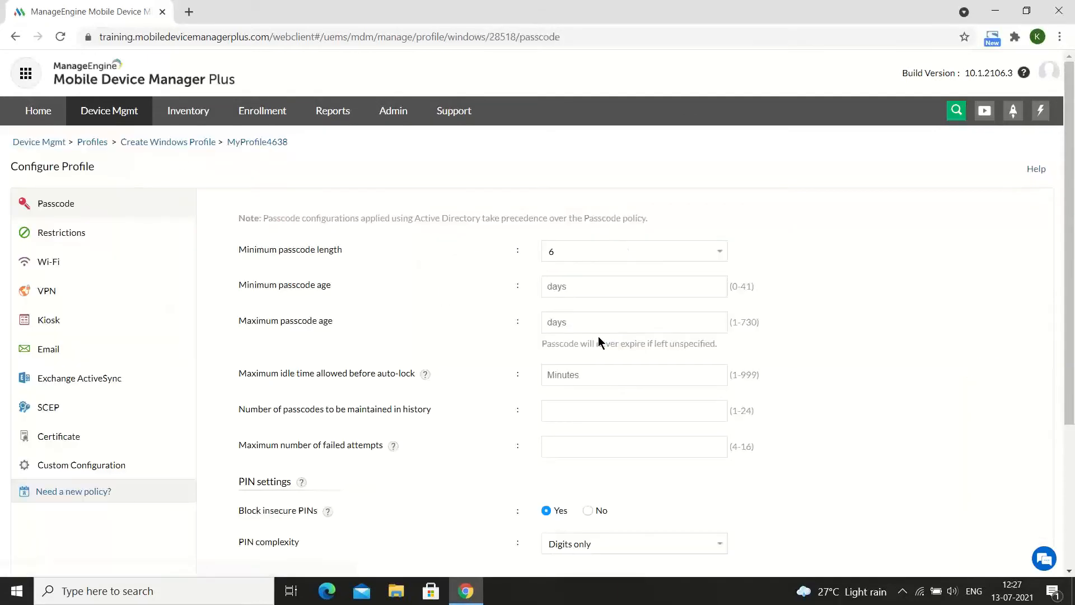
# - In the Kiosk policy, set the kiosk type to Multi app and add Microsoft Edge to the allowed modern apps
pyautogui.click(129, 328)
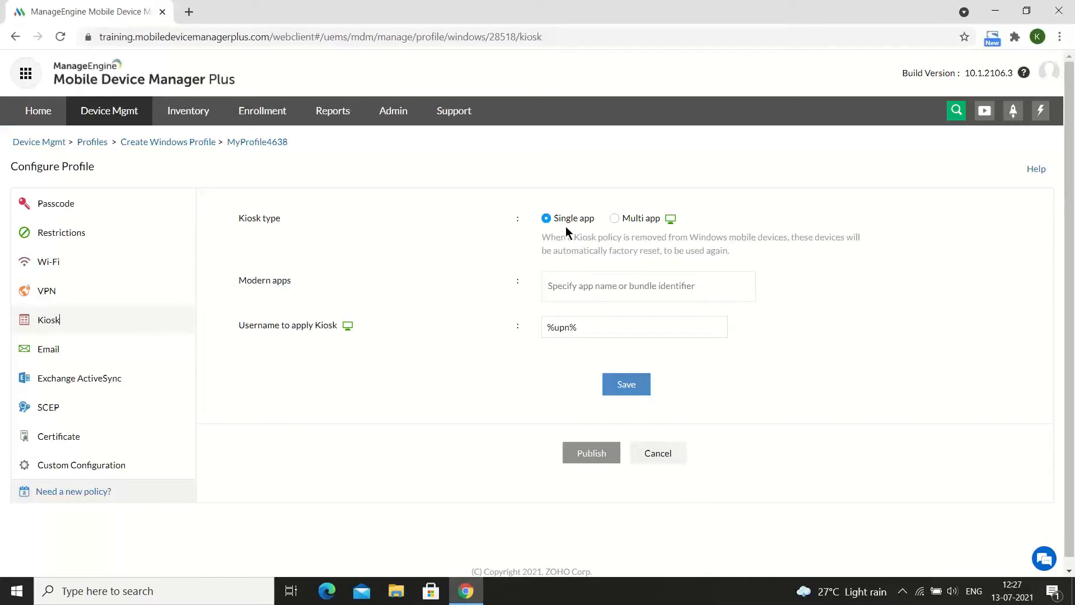
pyautogui.click(579, 287)
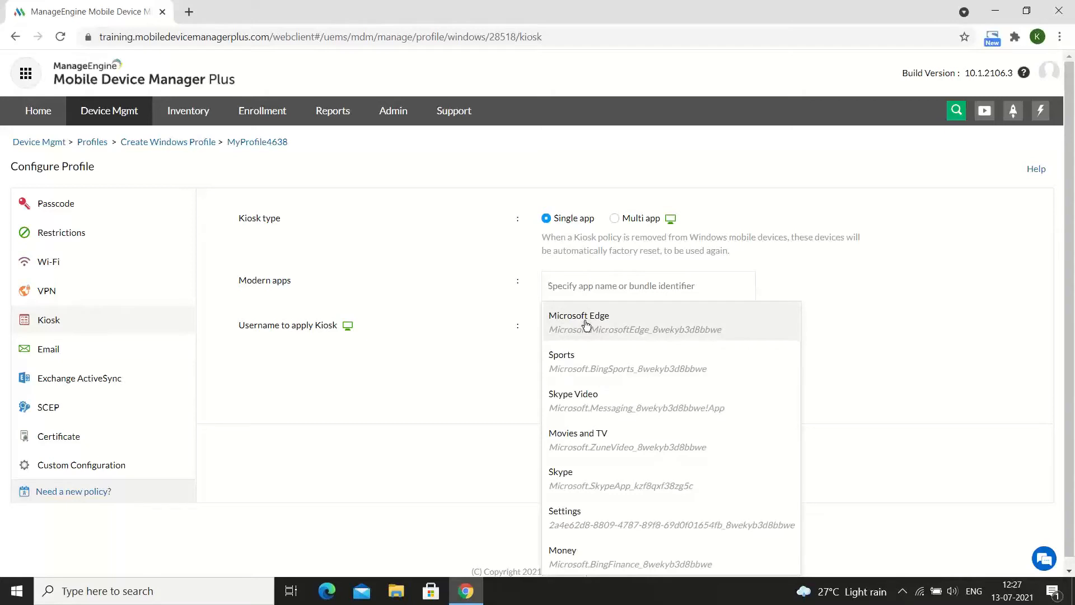
pyautogui.click(614, 219)
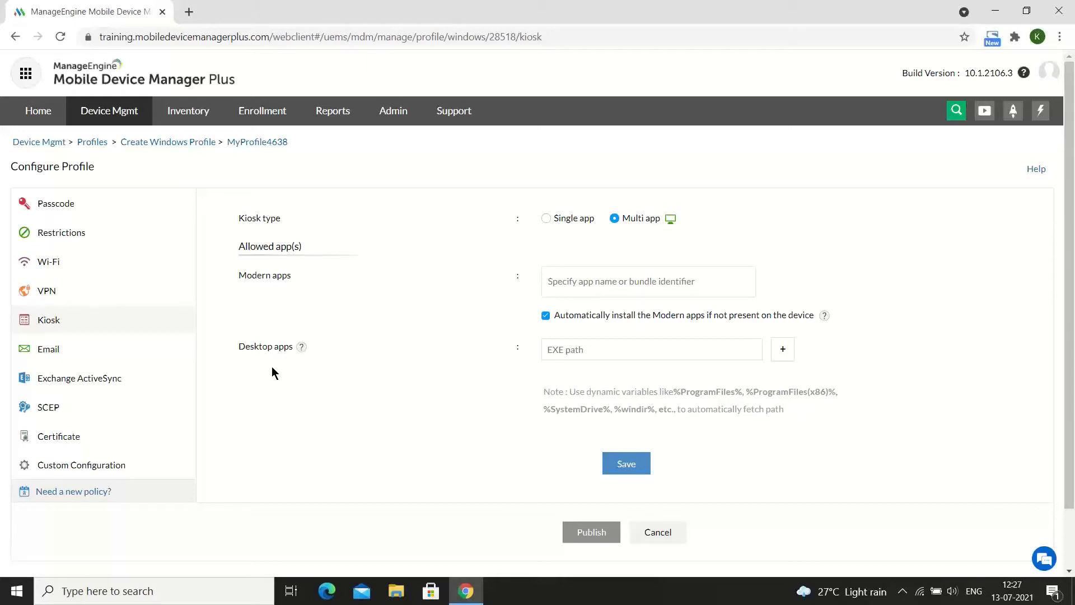
pyautogui.click(631, 277)
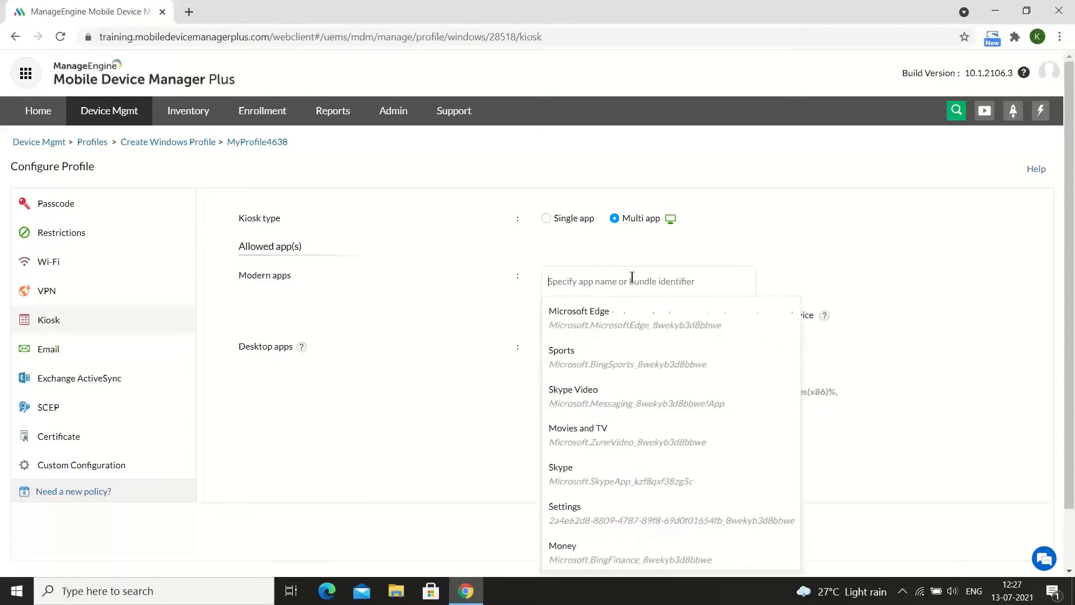
pyautogui.click(644, 324)
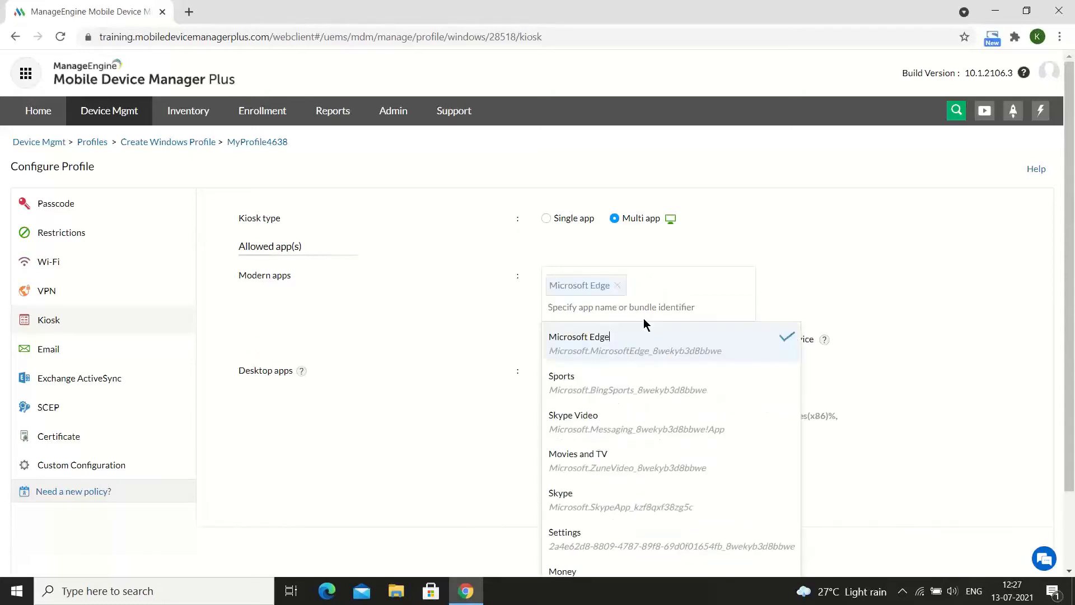
pyautogui.click(515, 354)
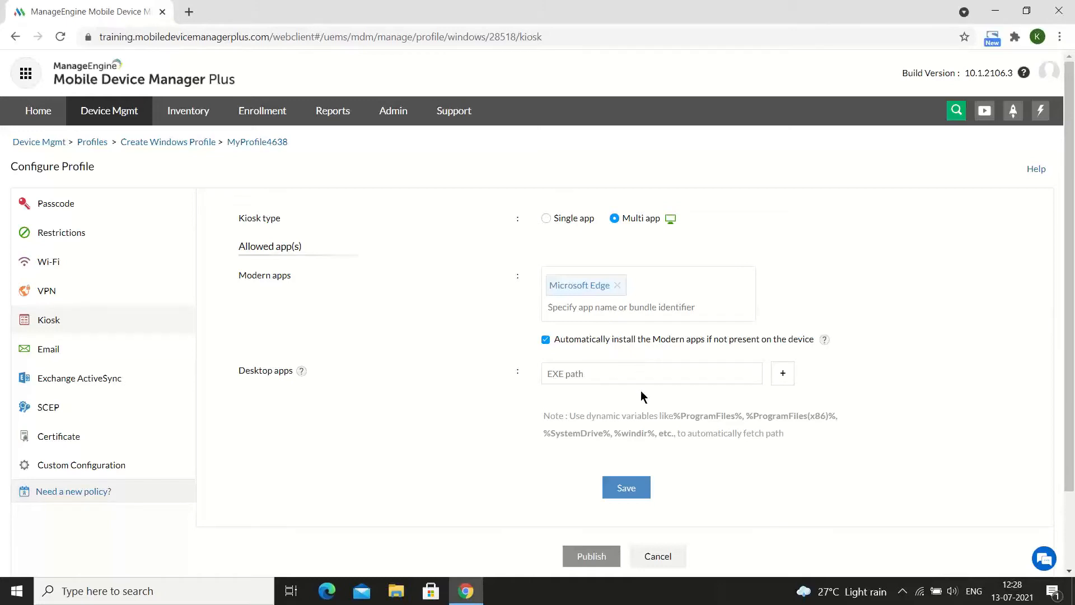
# - Save the Kiosk policy and publish the Windows profile
pyautogui.scroll(-1, 636, 501)
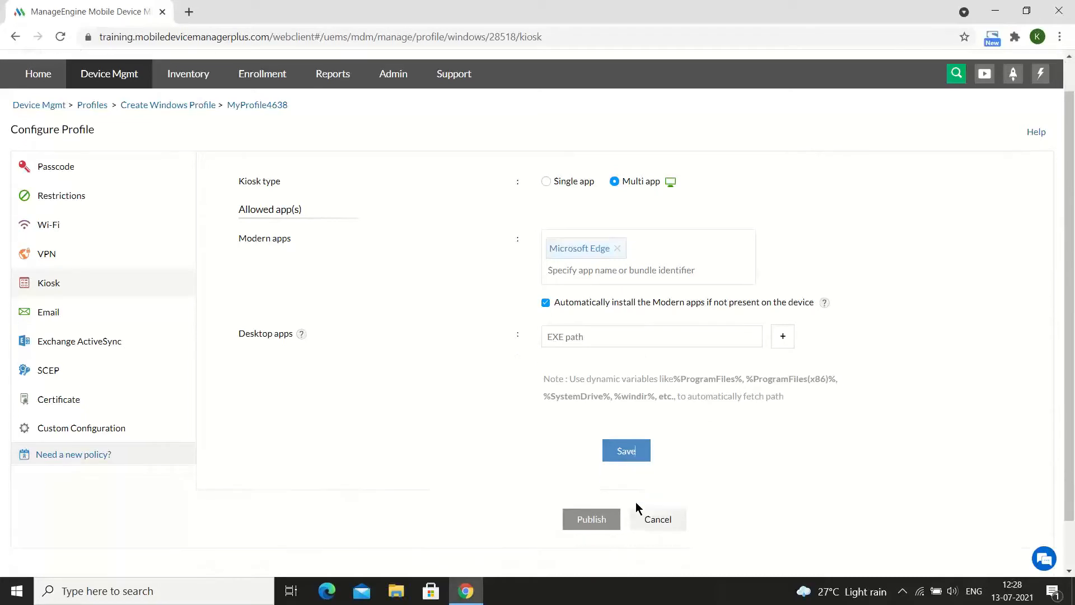
pyautogui.click(631, 445)
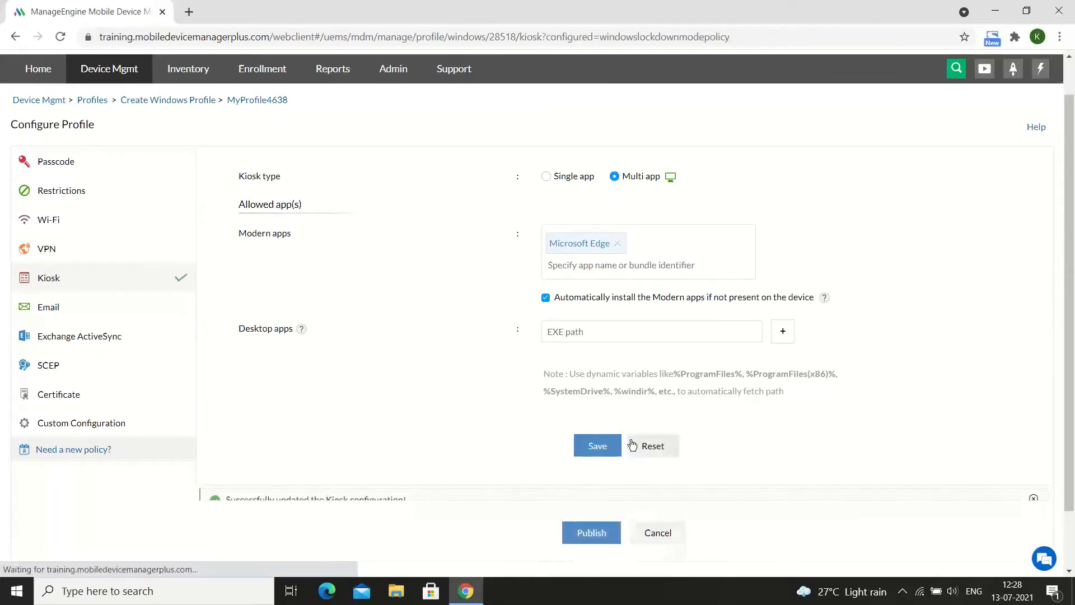
pyautogui.click(590, 560)
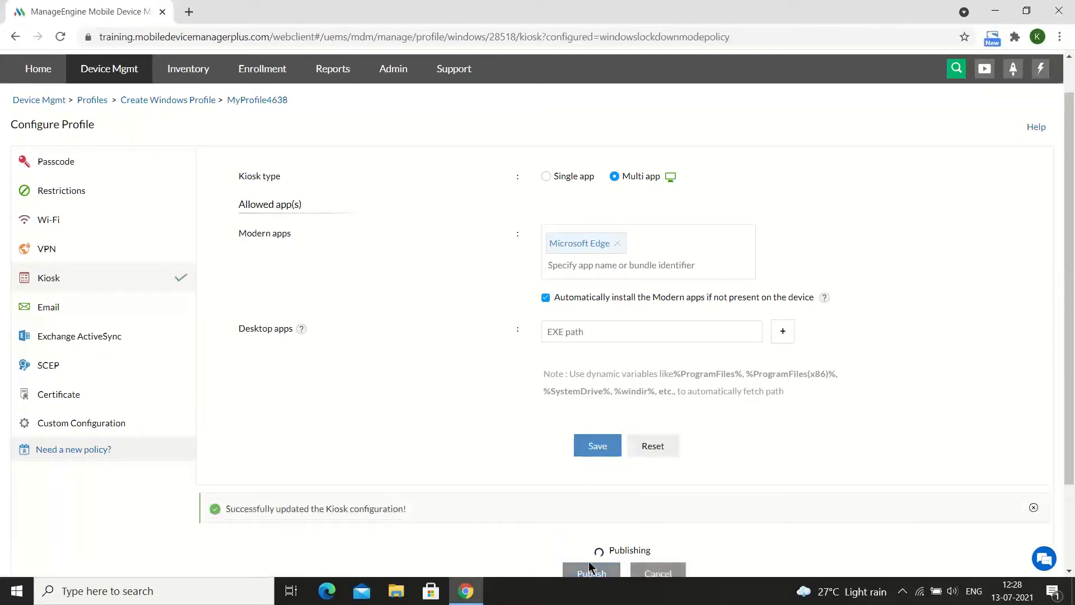
pyautogui.scroll(1, 485, 397)
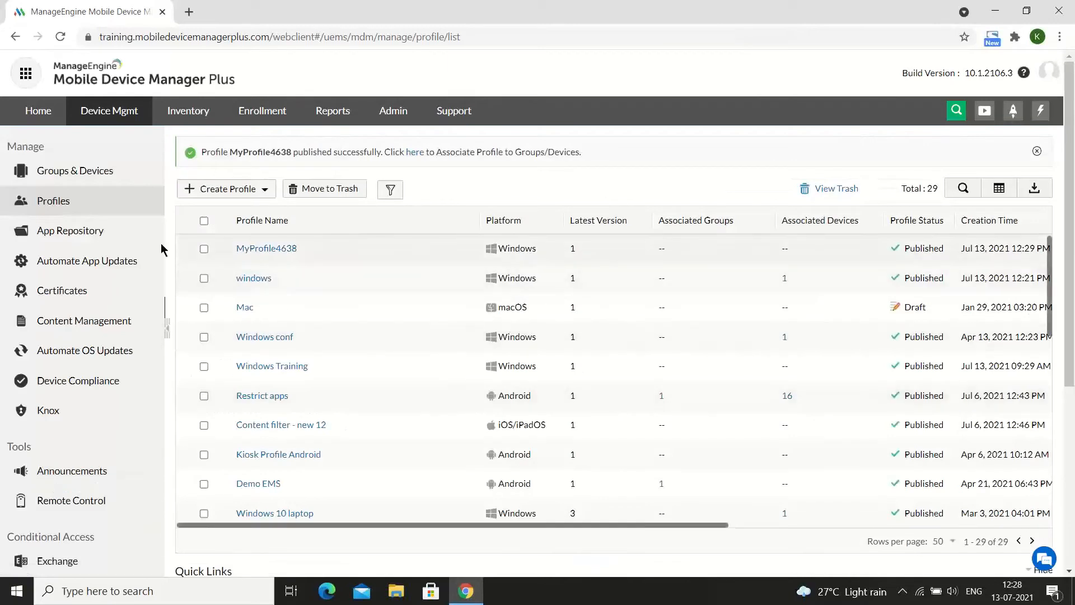
# - Associate the Windows kiosk profile MyProfile4638 with the first listed device group, filtering the available profiles by the Windows platform
pyautogui.click(106, 180)
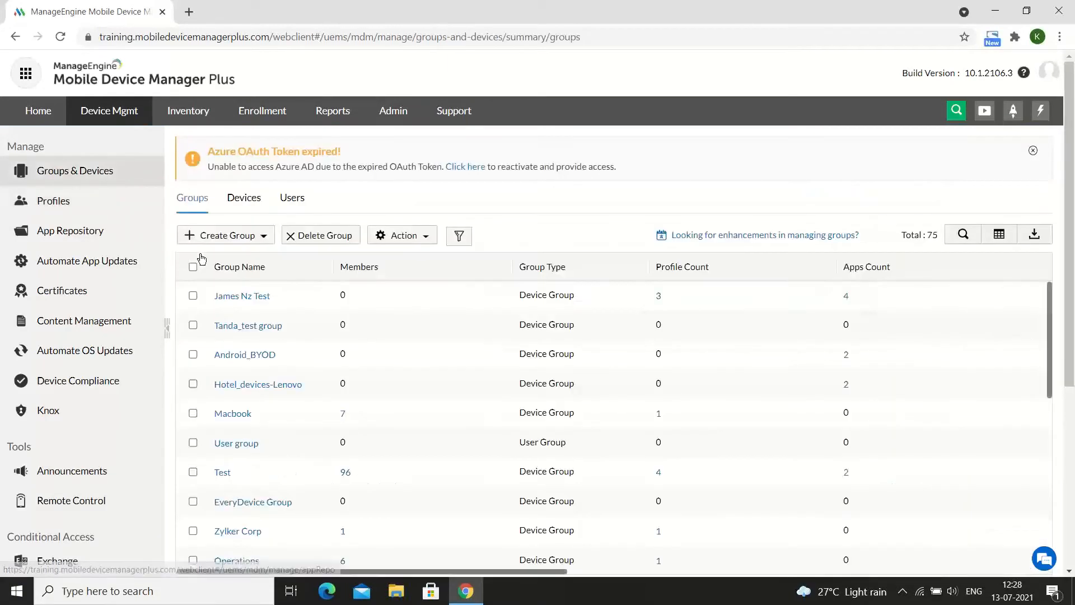
pyautogui.click(193, 295)
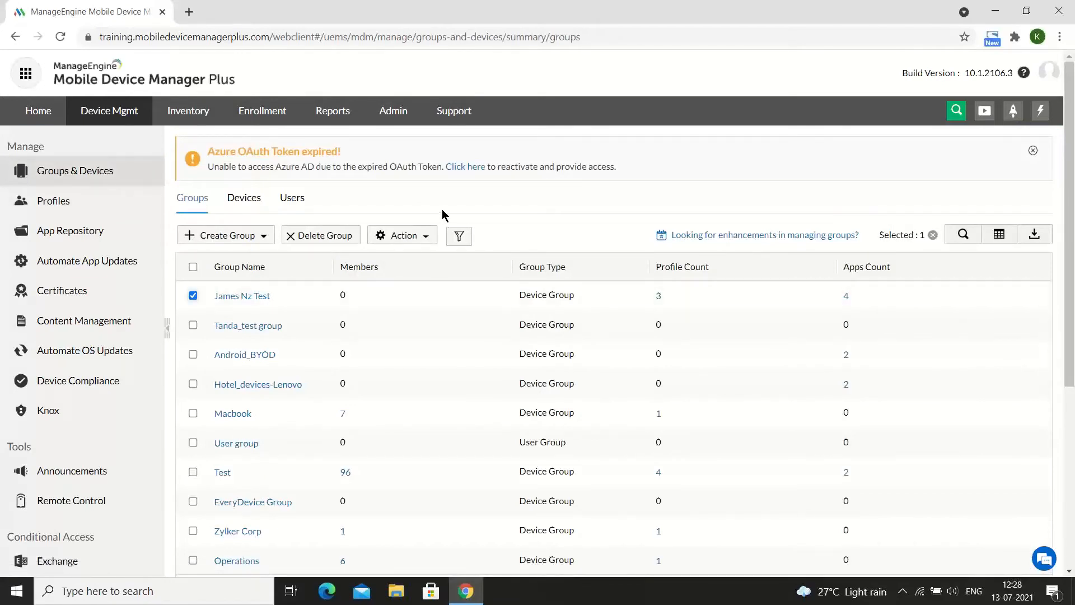
pyautogui.click(439, 230)
pyautogui.click(432, 258)
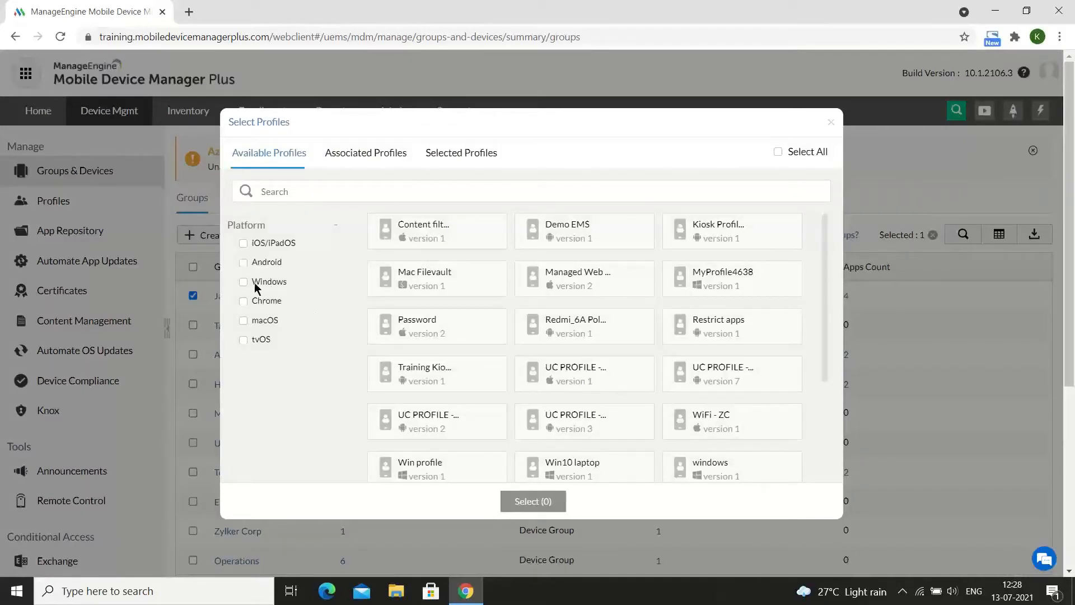
pyautogui.click(244, 282)
pyautogui.click(444, 241)
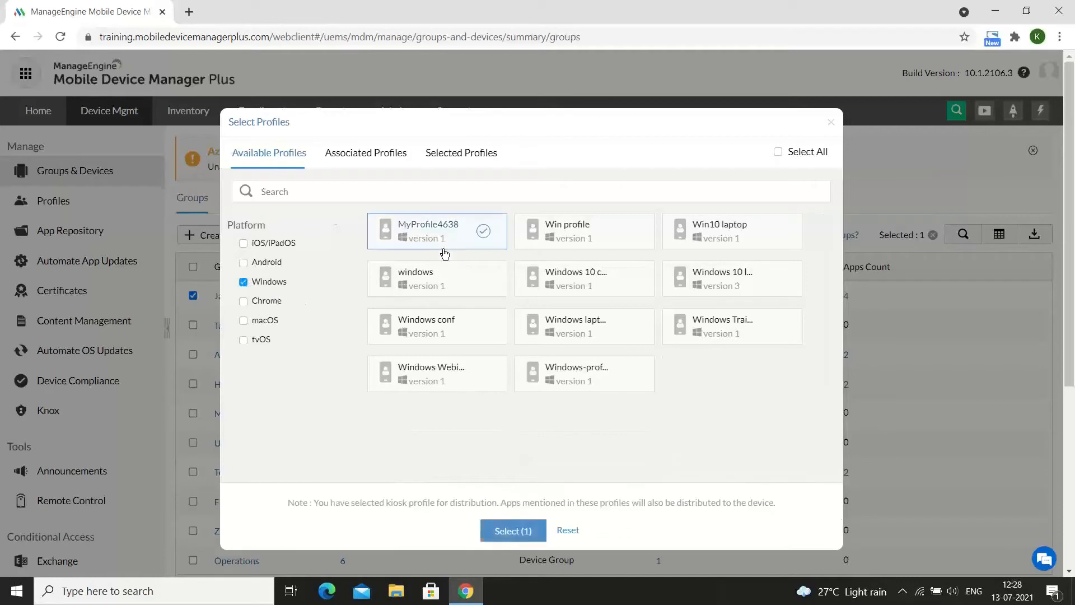
pyautogui.click(516, 533)
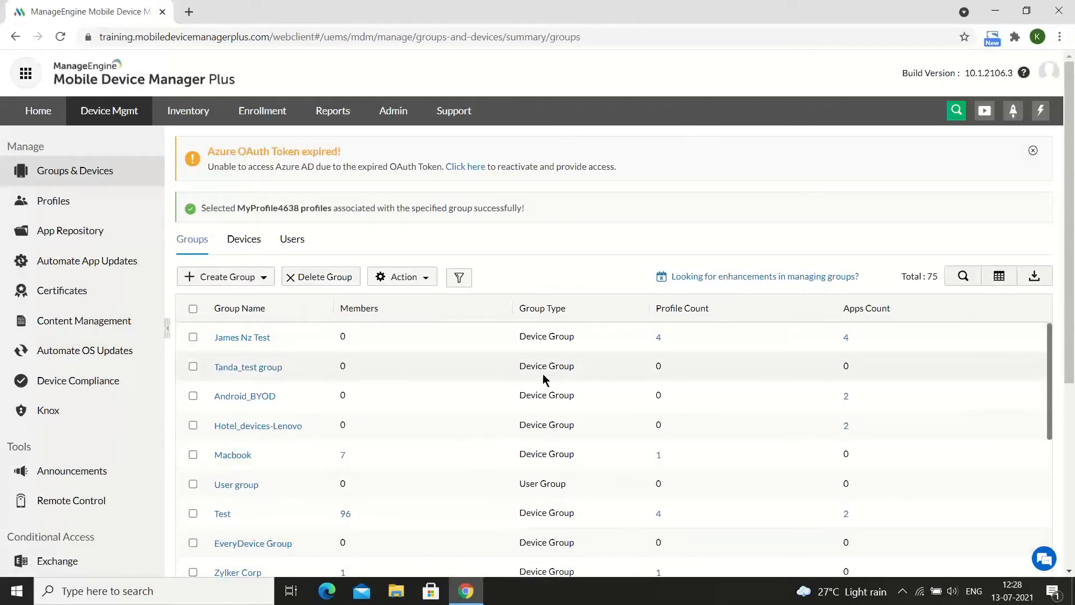
# - Switch to the slide presentation and show the slides illustrating a Windows device in multi-app kiosk mode
pyautogui.press('ctrl+super+Left')
pyautogui.press('Right')
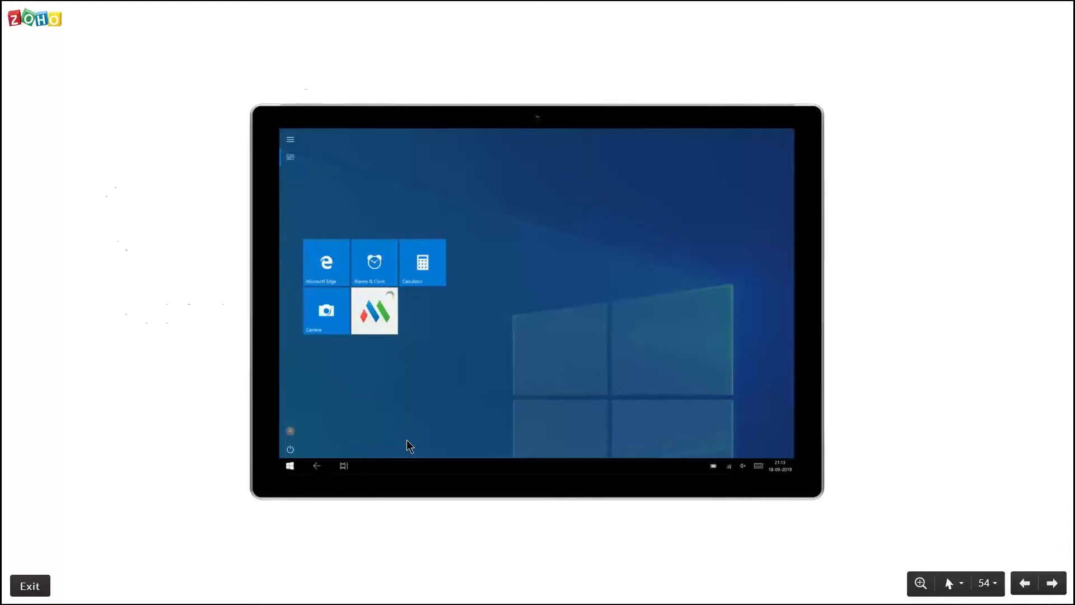
pyautogui.press('Right')
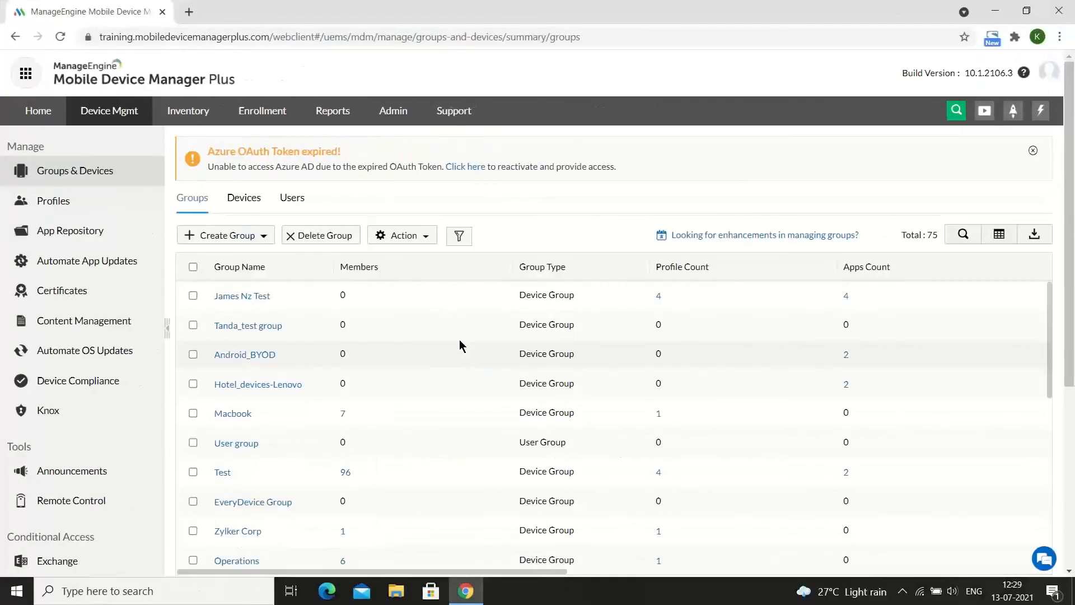
# - Return to Mobile Device Manager Plus and create a new macOS profile, keeping the suggested profile name
pyautogui.click(124, 215)
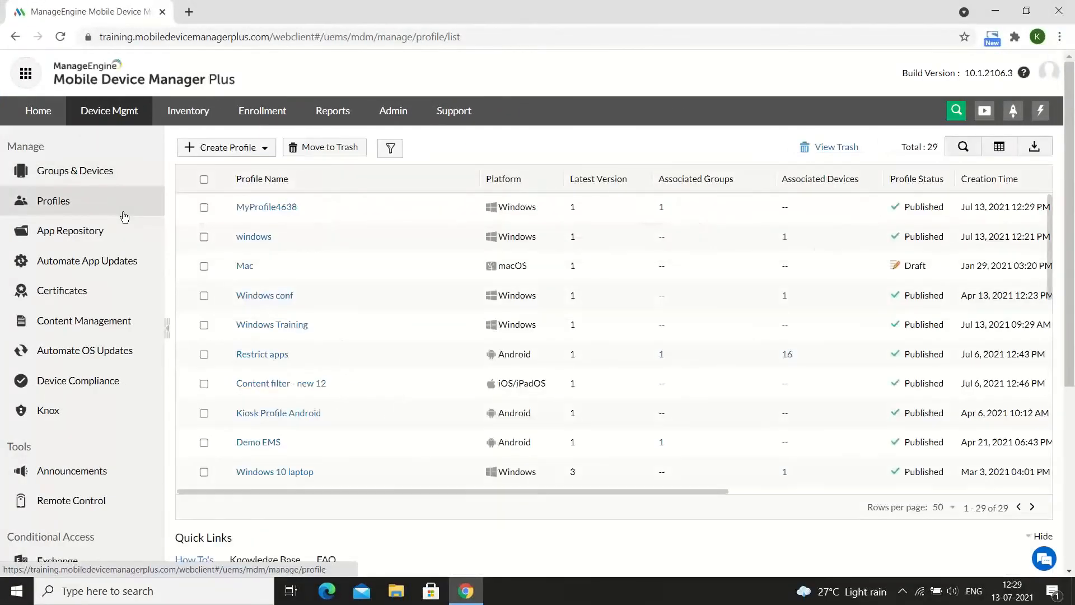
pyautogui.click(235, 156)
pyautogui.click(218, 252)
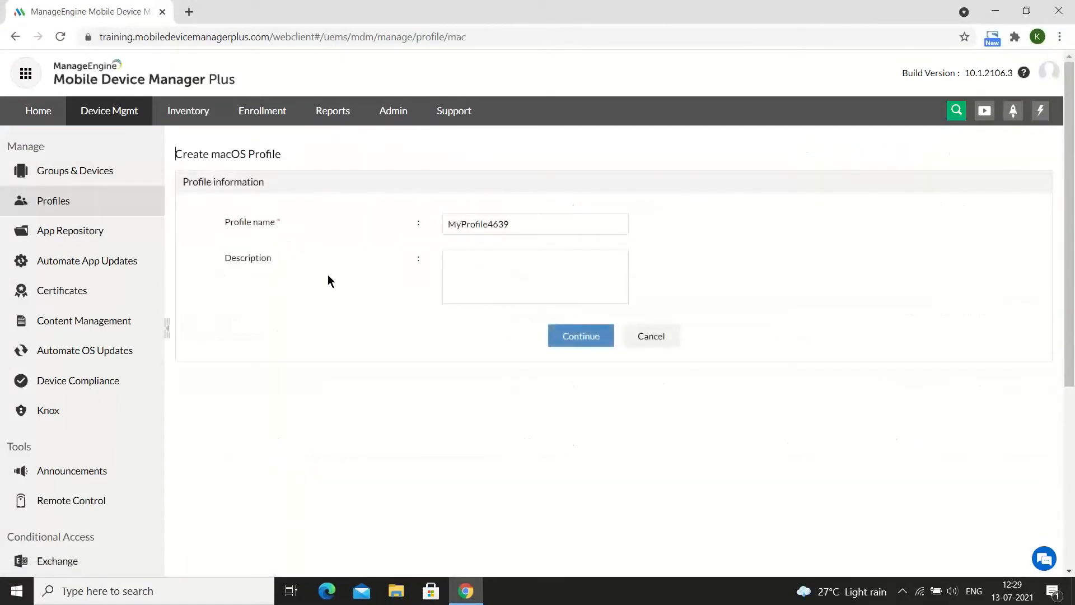
pyautogui.click(563, 343)
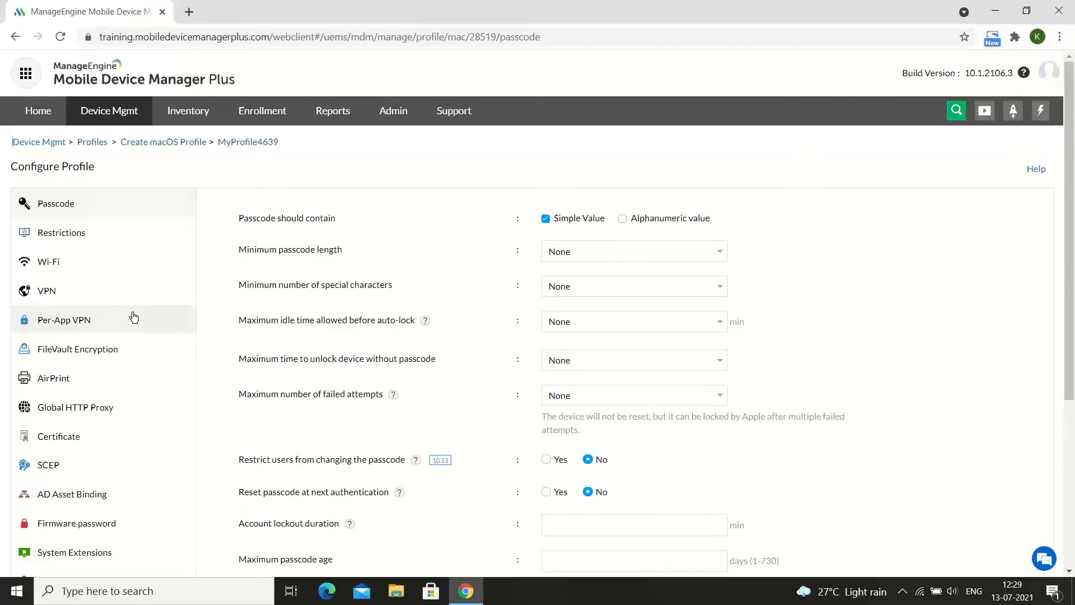
# - Review the Device Functionality restrictions, and in the Security restrictions set Gatekeeper to allow downloads only from App Store
pyautogui.click(120, 242)
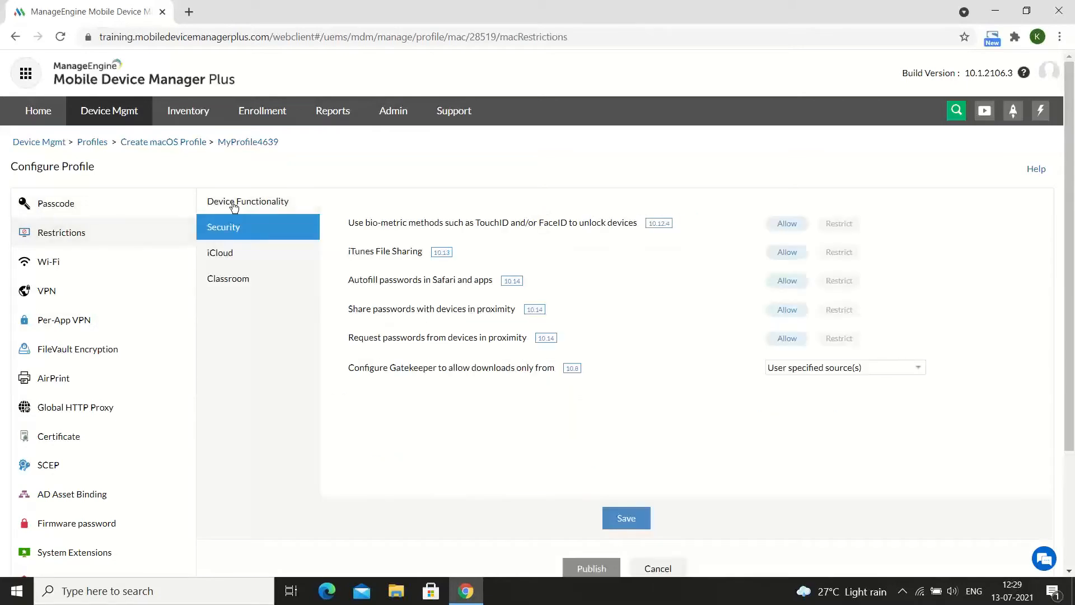
pyautogui.click(234, 206)
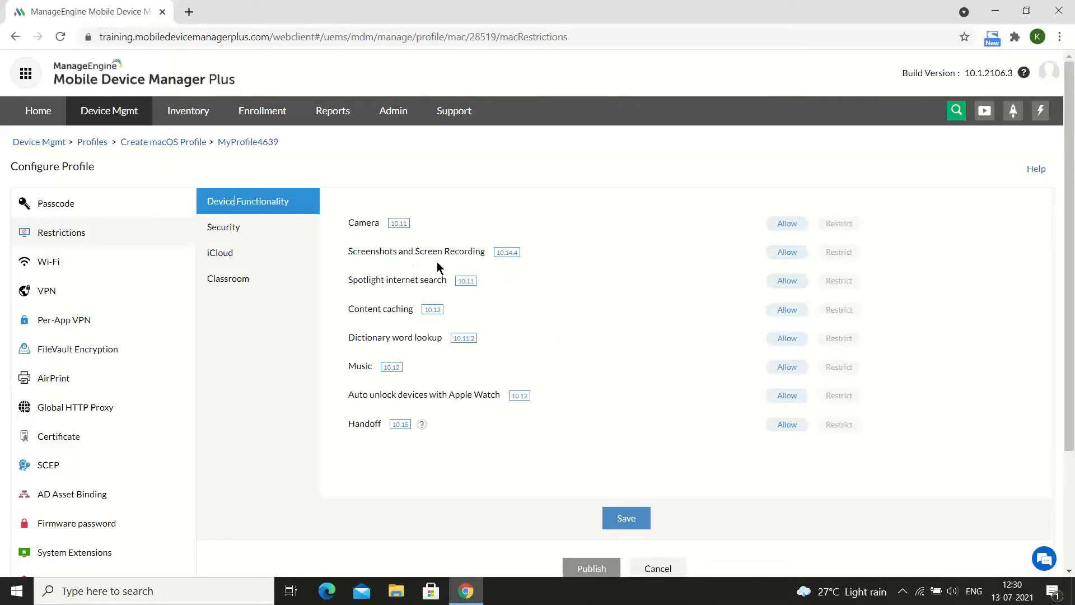
pyautogui.click(261, 229)
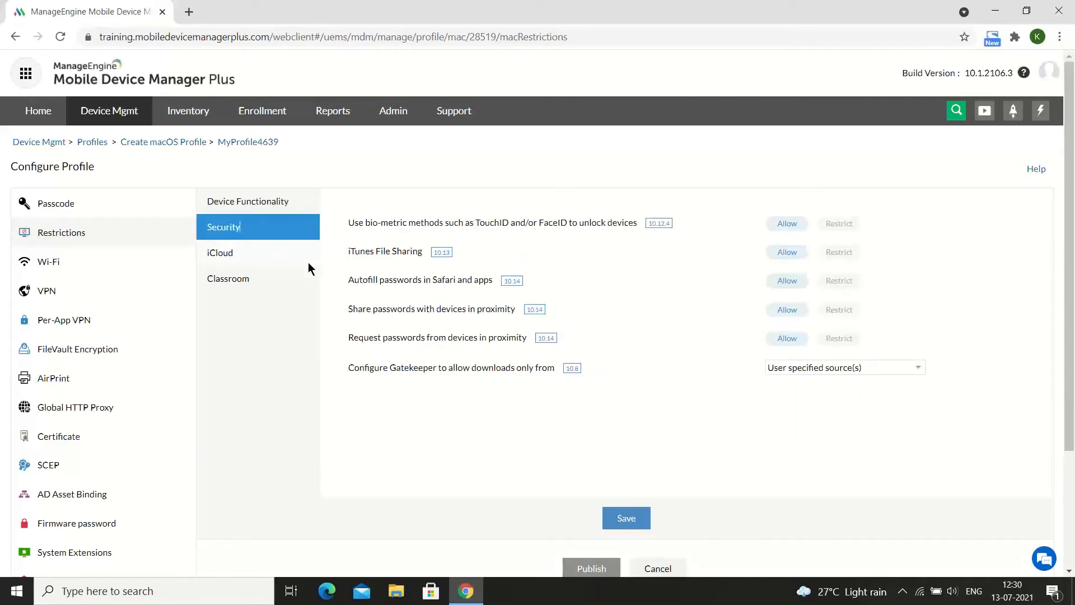
pyautogui.tripleClick(361, 257)
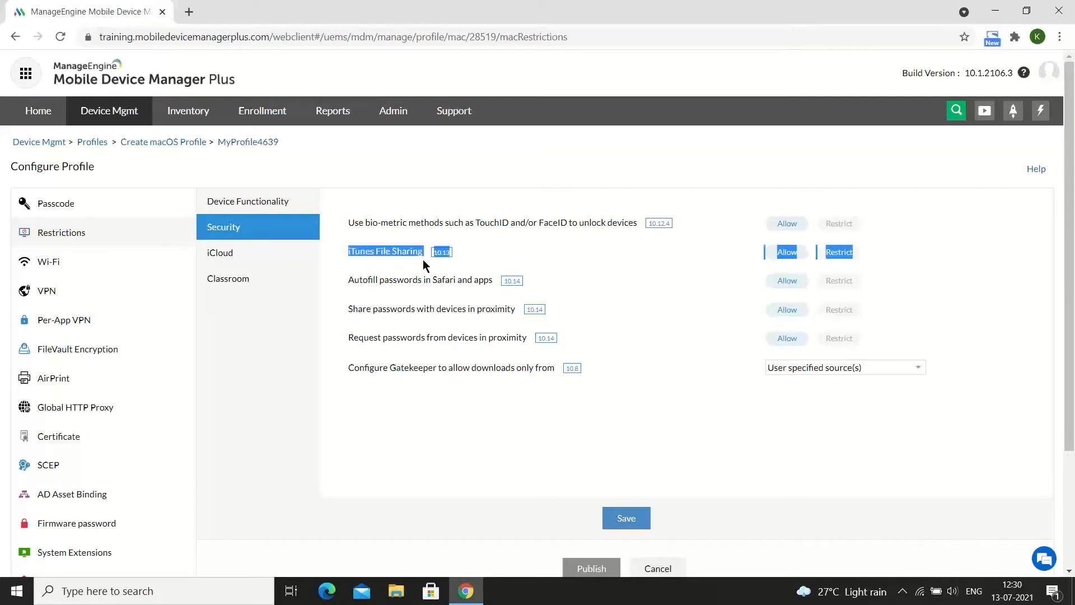
pyautogui.click(427, 222)
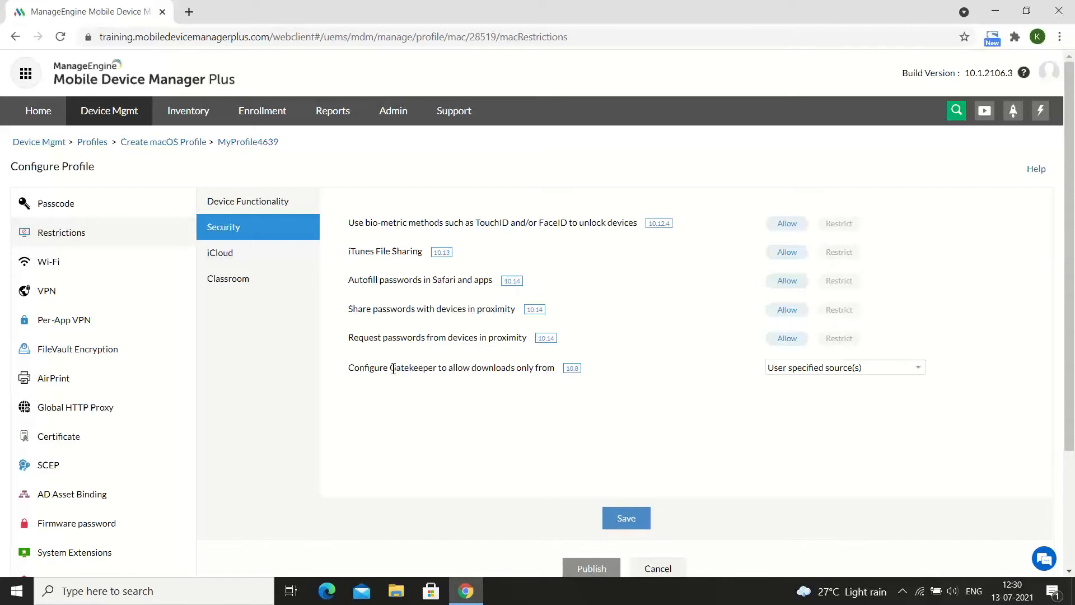
pyautogui.click(825, 369)
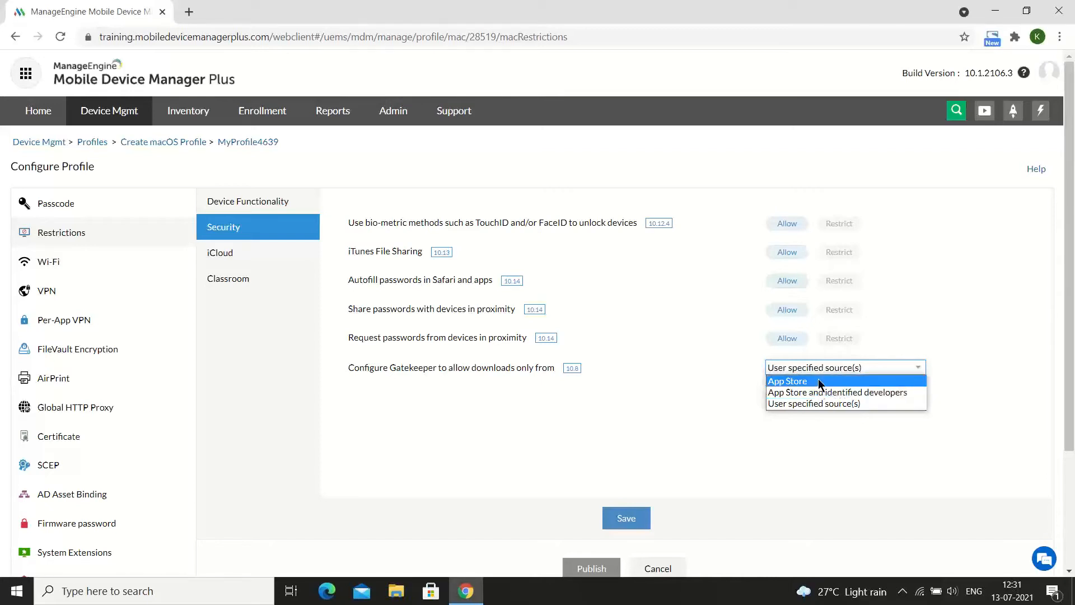
pyautogui.click(819, 383)
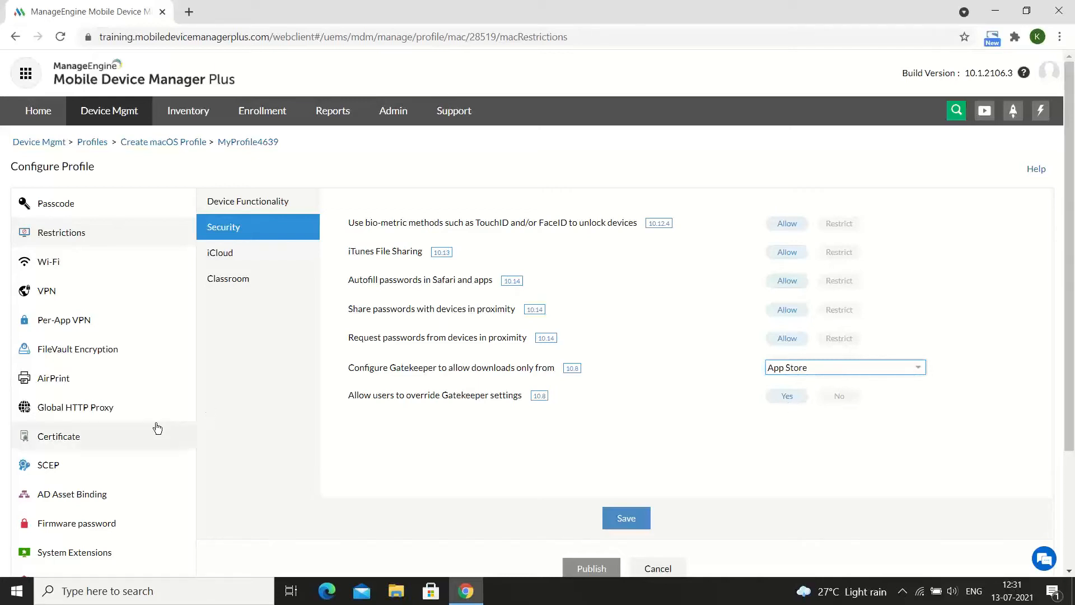
# - In the System Extensions policy of the macOS profile, allow users to approve kernel/system extensions manually
pyautogui.scroll(-3, 156, 430)
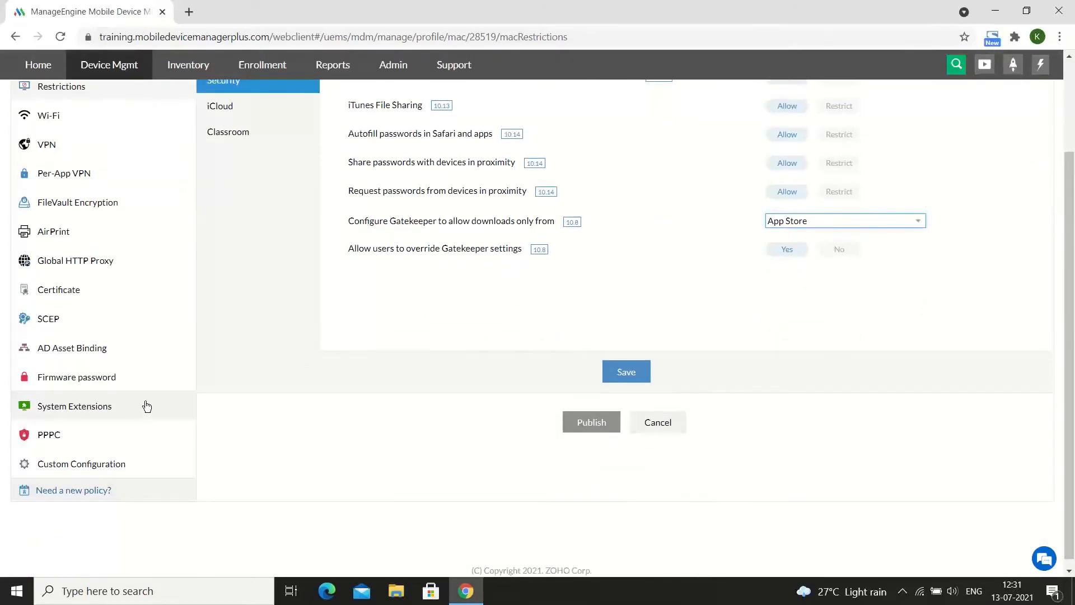
pyautogui.click(147, 406)
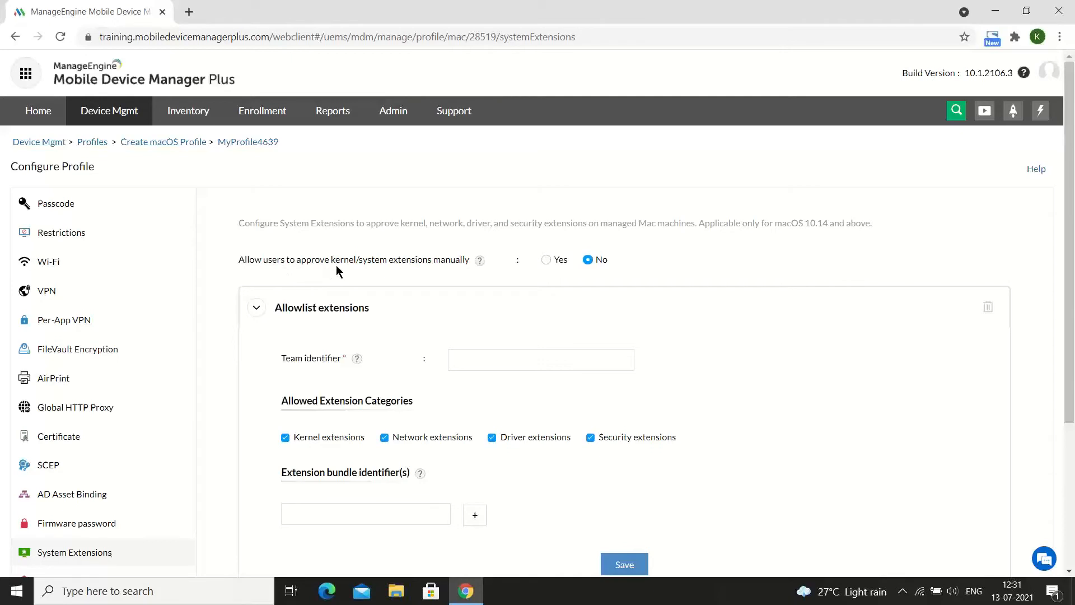
pyautogui.click(543, 259)
pyautogui.scroll(-2, 504, 354)
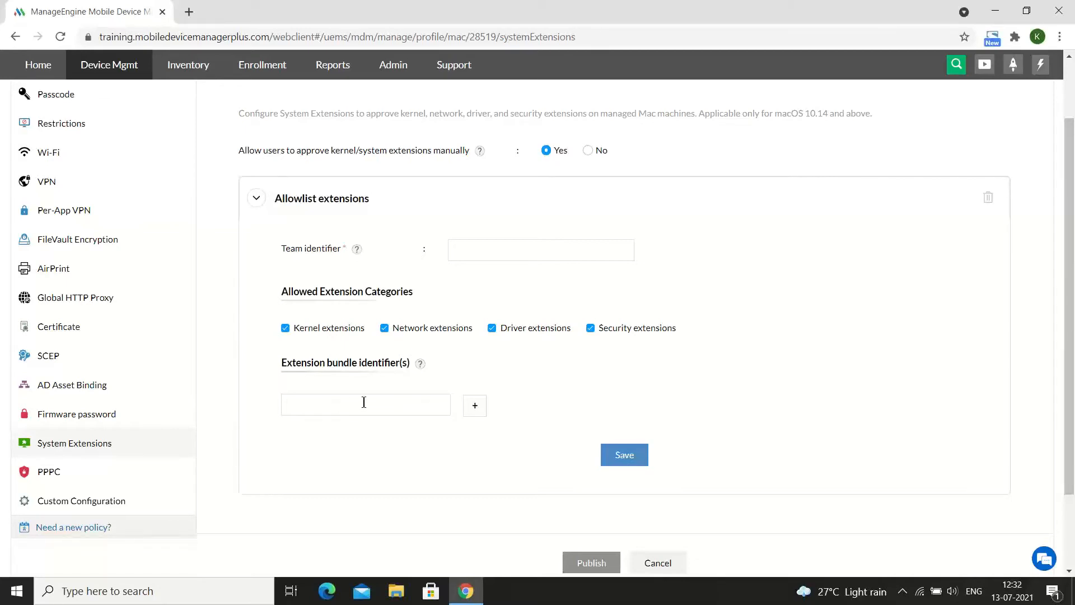
pyautogui.scroll(1, 364, 402)
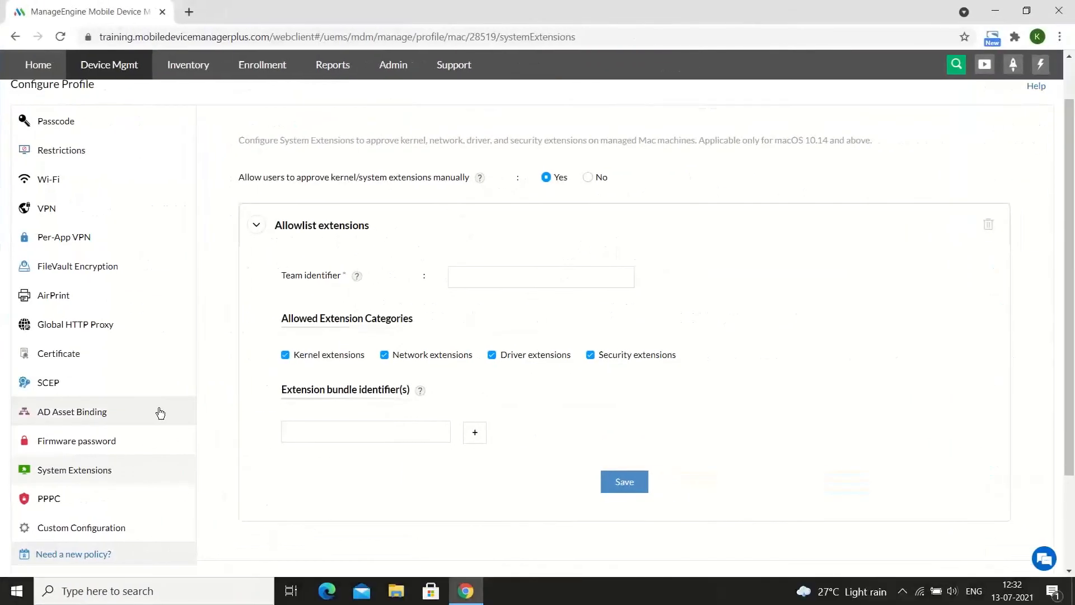
# - In the PPPC policy, add Address Book to the application's allowed permissions
pyautogui.scroll(-1, 157, 477)
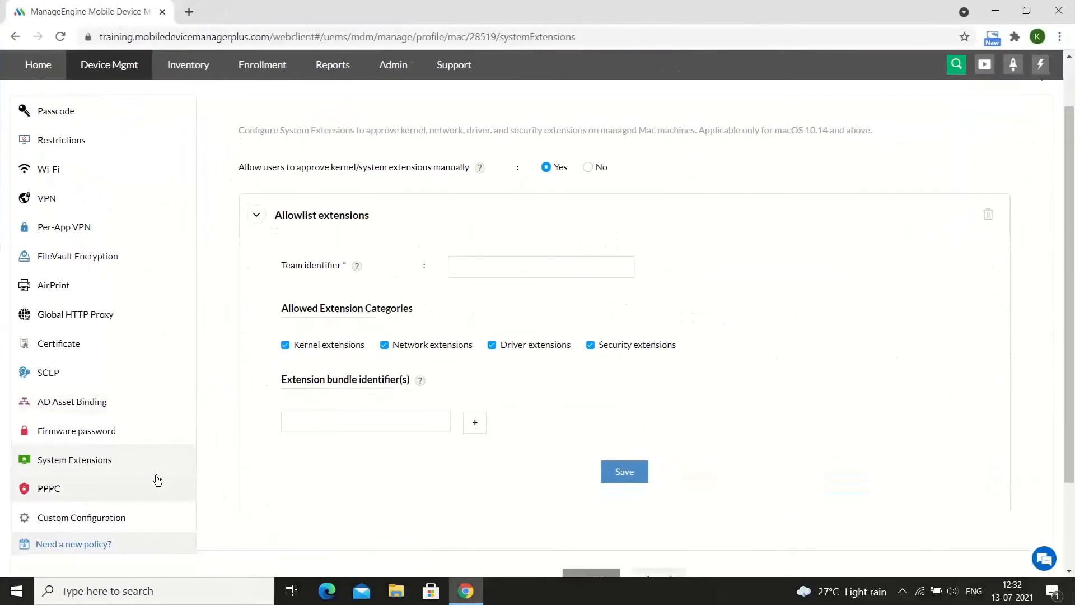
pyautogui.click(157, 487)
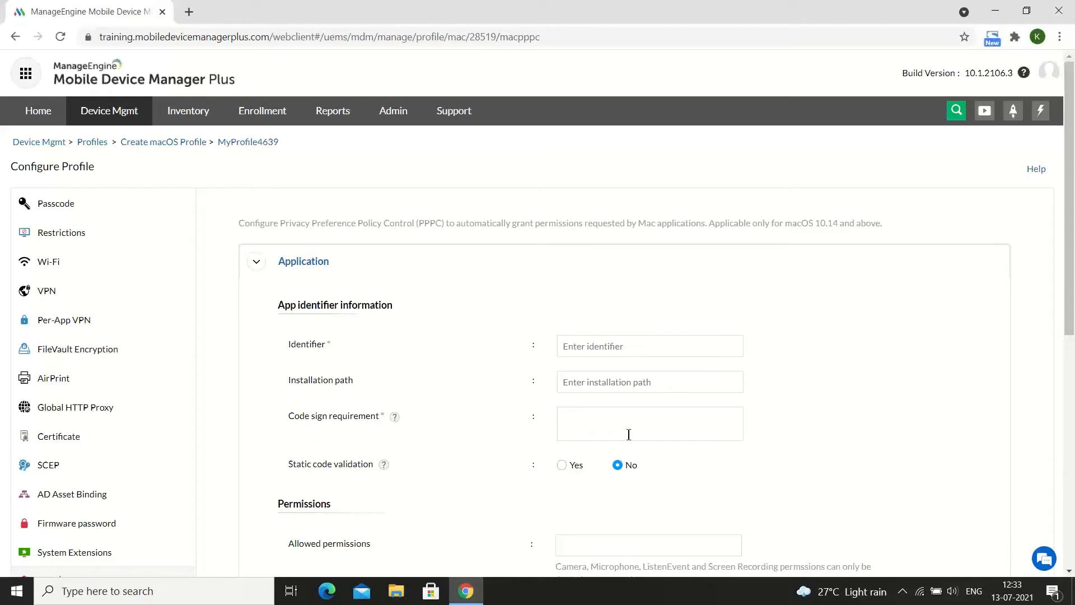
pyautogui.scroll(-2, 628, 434)
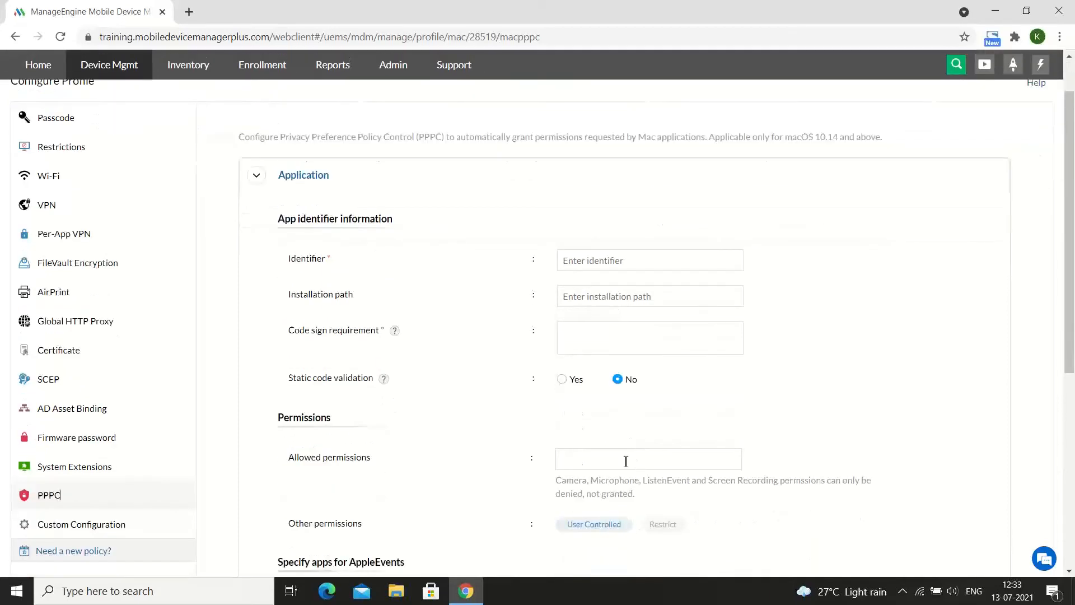
pyautogui.click(625, 461)
pyautogui.scroll(-1, 627, 464)
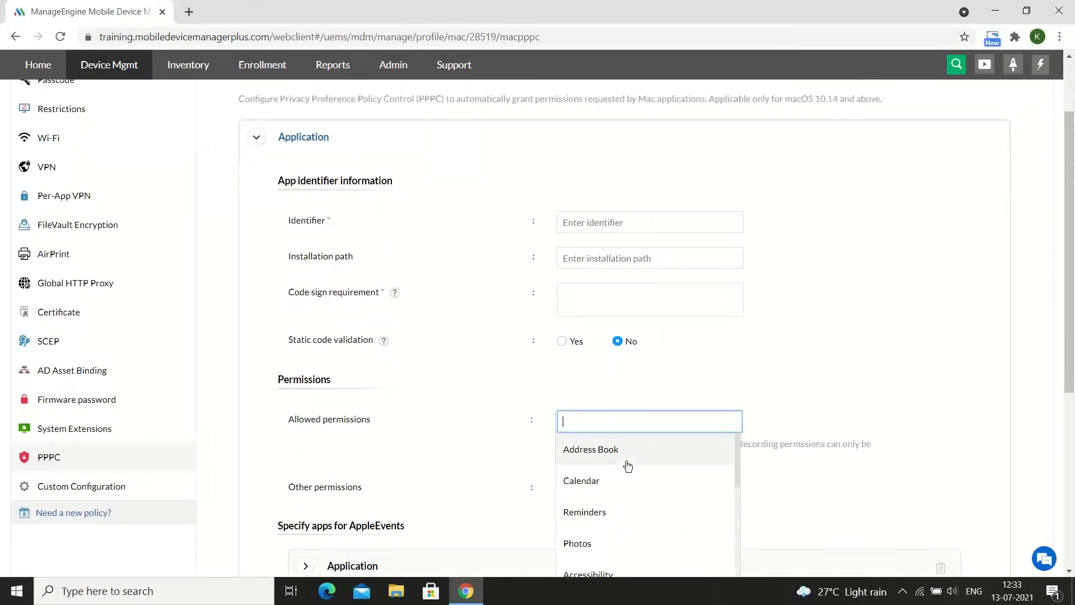
pyautogui.click(627, 465)
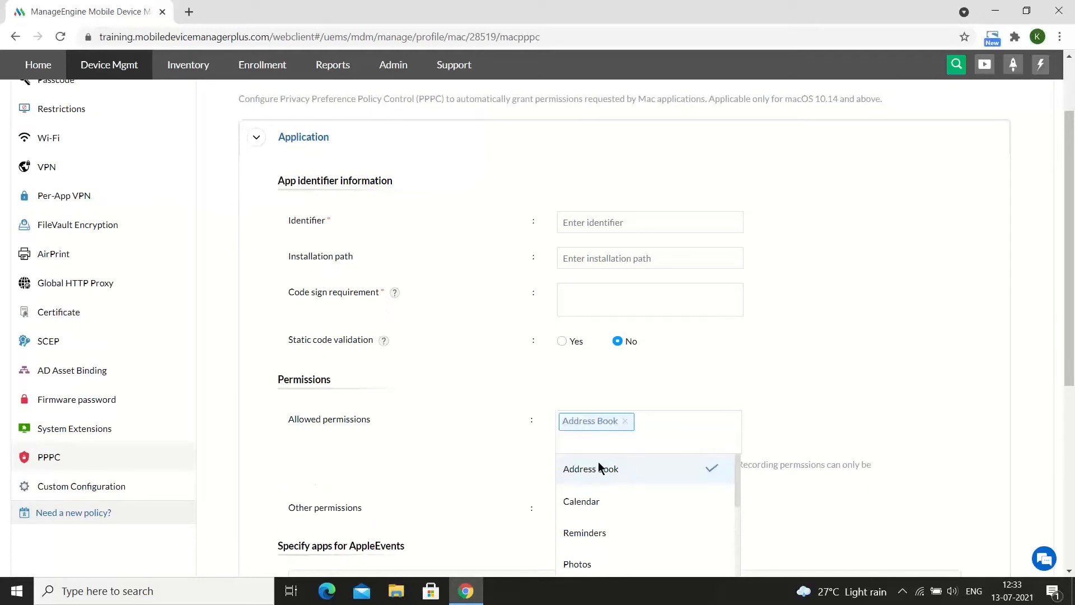
pyautogui.click(520, 461)
pyautogui.scroll(-1, 521, 461)
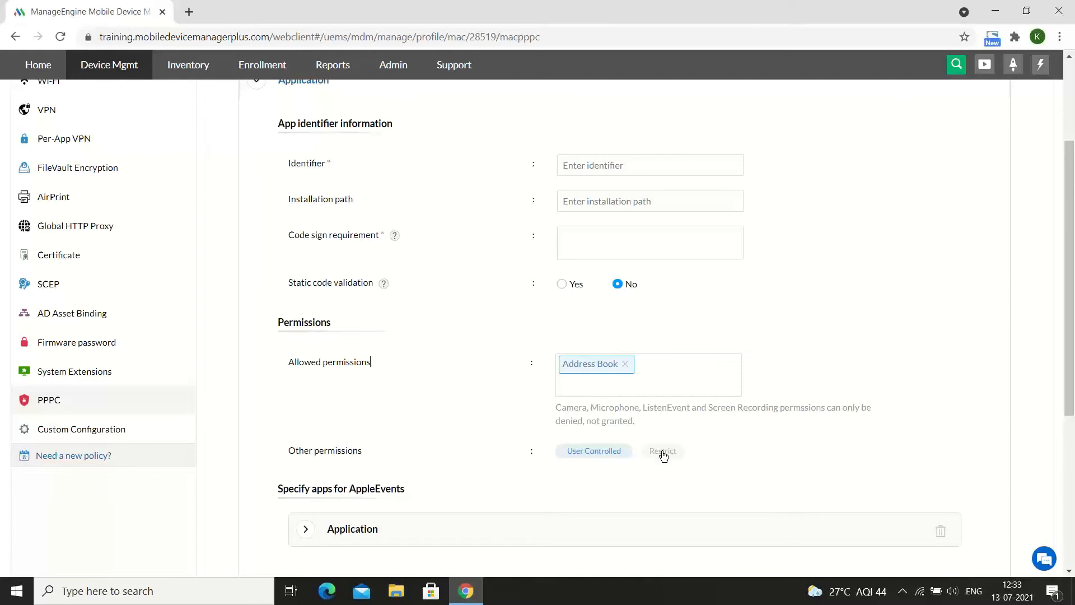
# - Expand the application entry under Specify apps for AppleEvents and review its identifier, installation path and code sign requirement fields
pyautogui.scroll(-1, 663, 455)
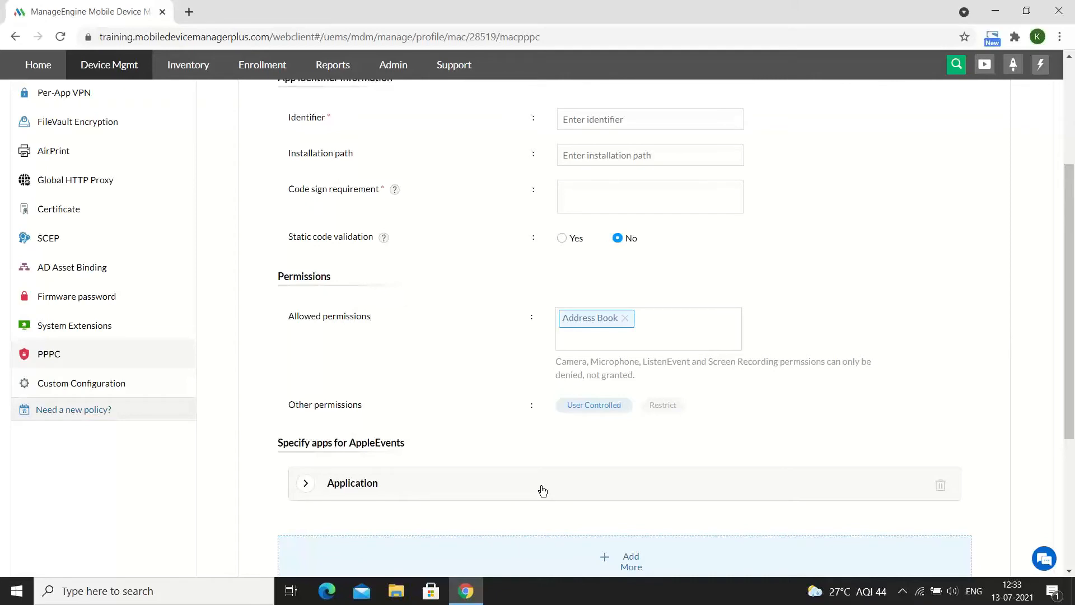
pyautogui.scroll(-1, 543, 491)
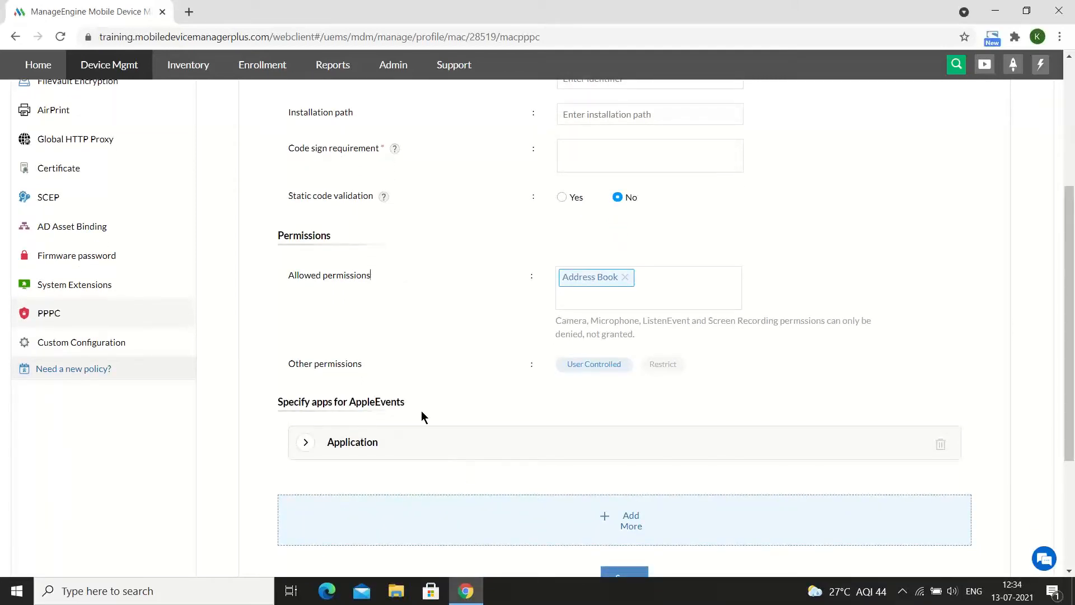
pyautogui.click(422, 435)
pyautogui.scroll(-1, 444, 502)
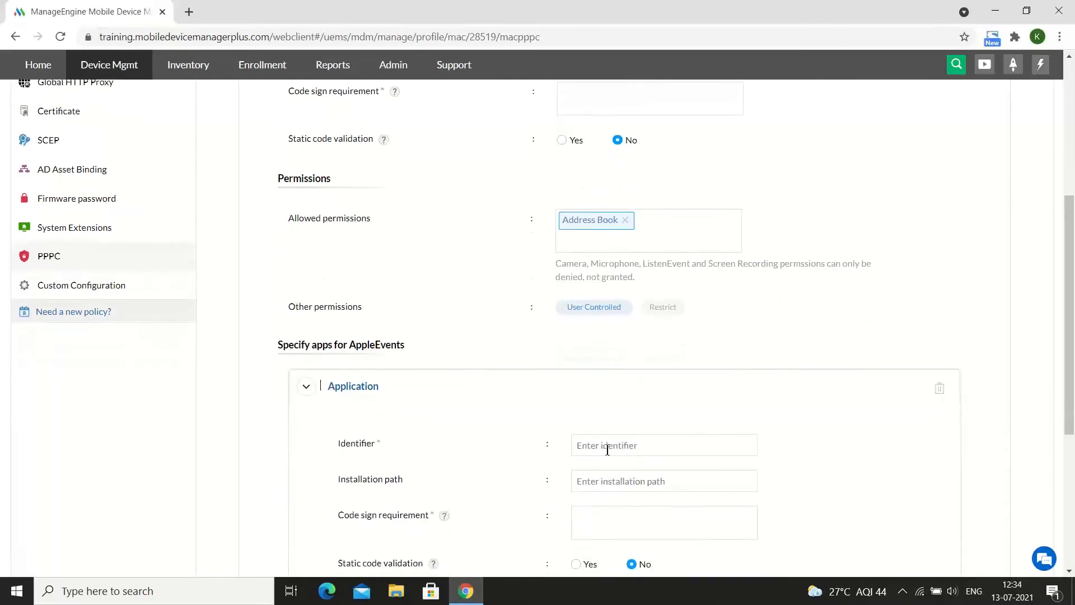
pyautogui.scroll(-1, 611, 450)
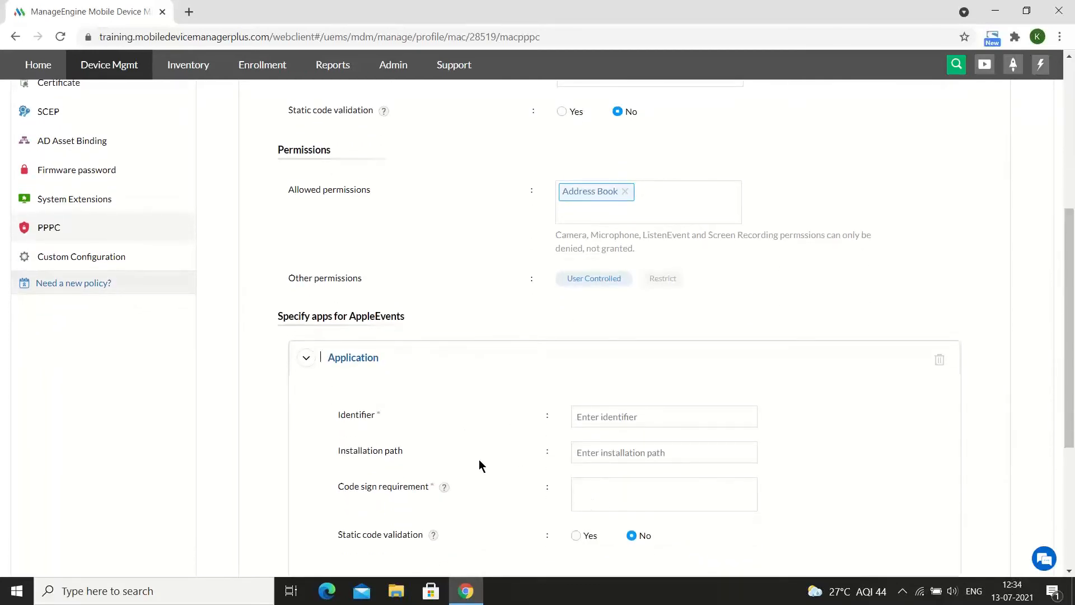
pyautogui.scroll(2, 472, 455)
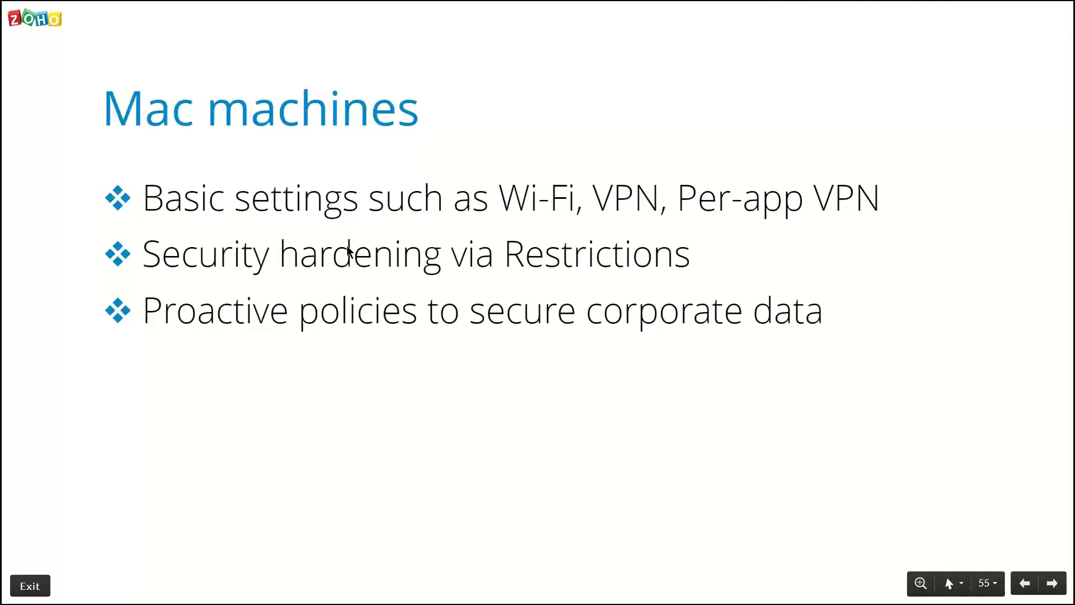
# - Switch to the slide presentation and advance from the Mac machines slide to the question about someone breaking into a Mac machine
pyautogui.rightClick(368, 316)
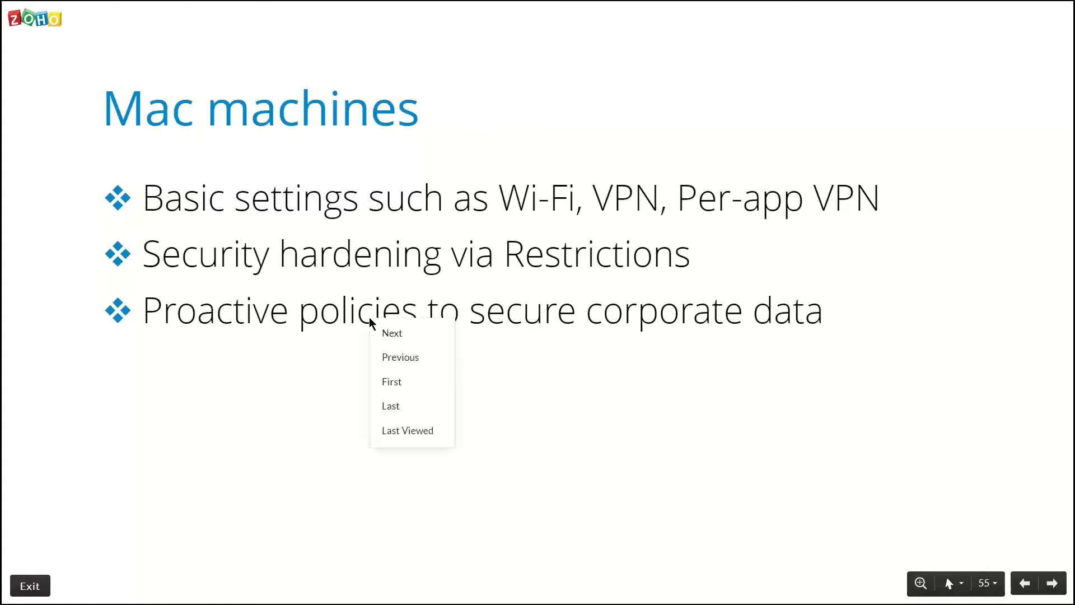
pyautogui.click(336, 294)
pyautogui.click(336, 293)
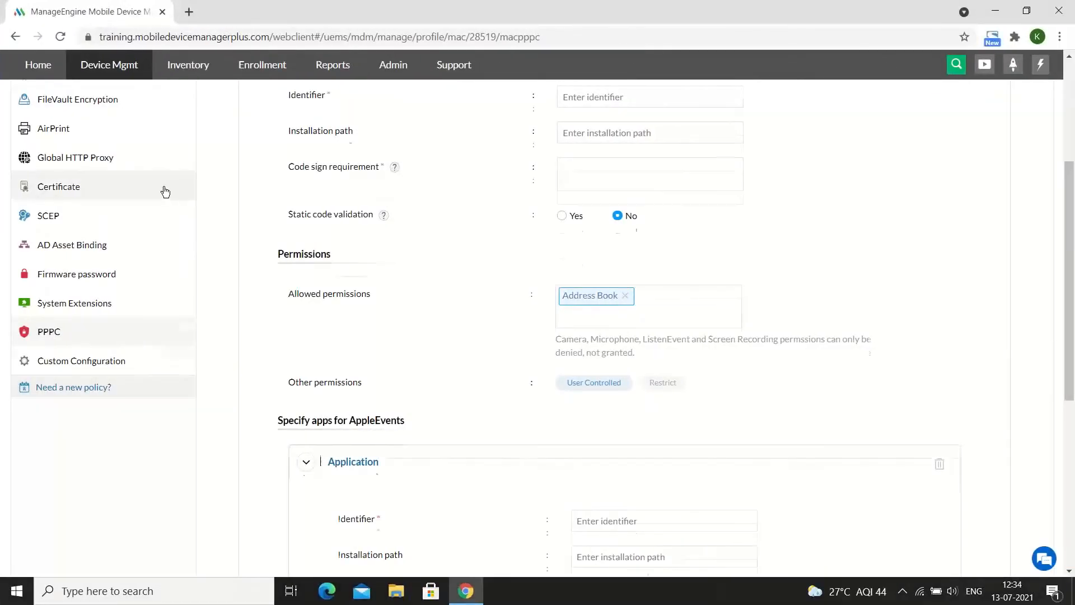
# - Return to the macOS profile and set FileVault Encryption to use Personal and Institutional Recovery Key, displaying the recovery key to the user
pyautogui.scroll(2, 164, 190)
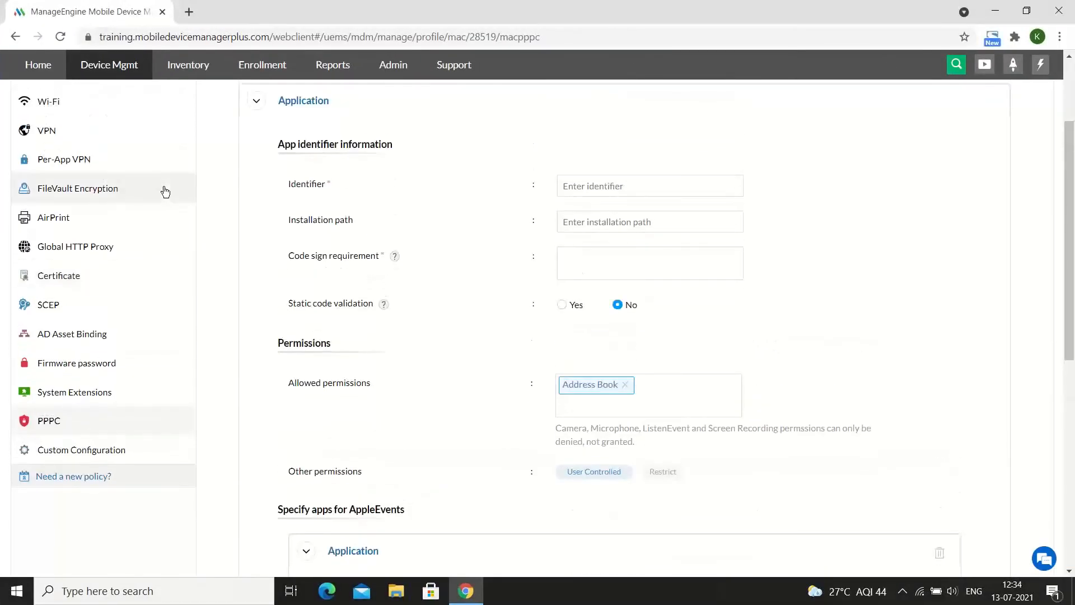
pyautogui.scroll(1, 165, 192)
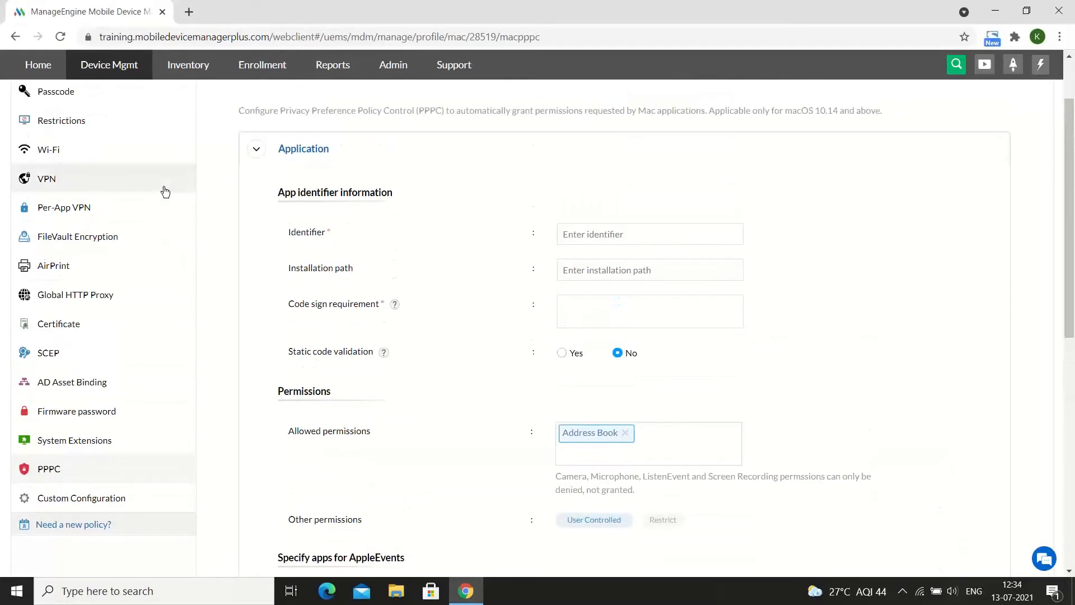
pyautogui.click(140, 246)
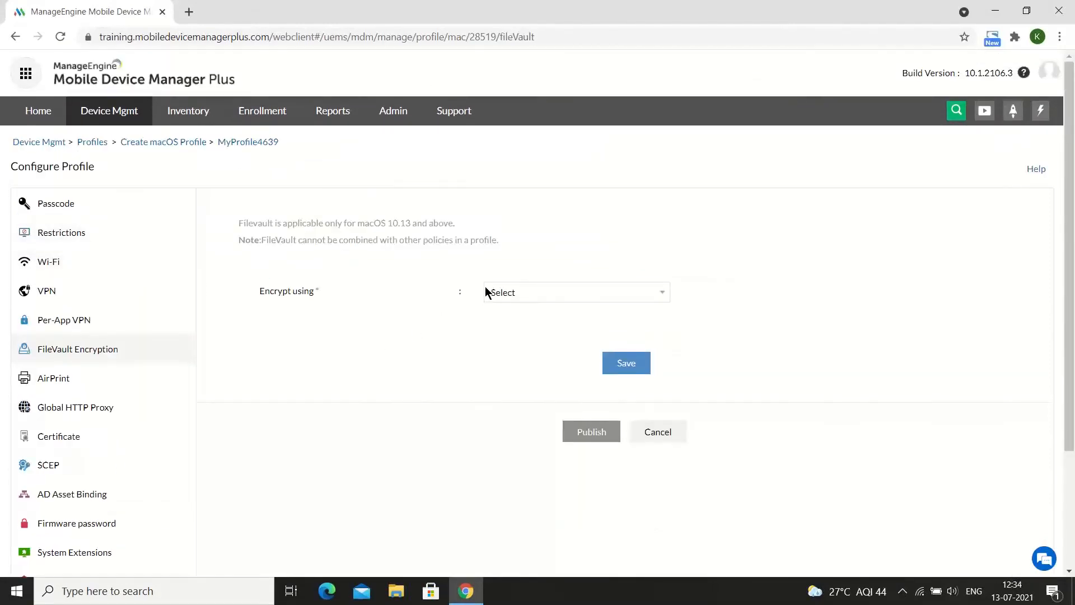
pyautogui.click(531, 292)
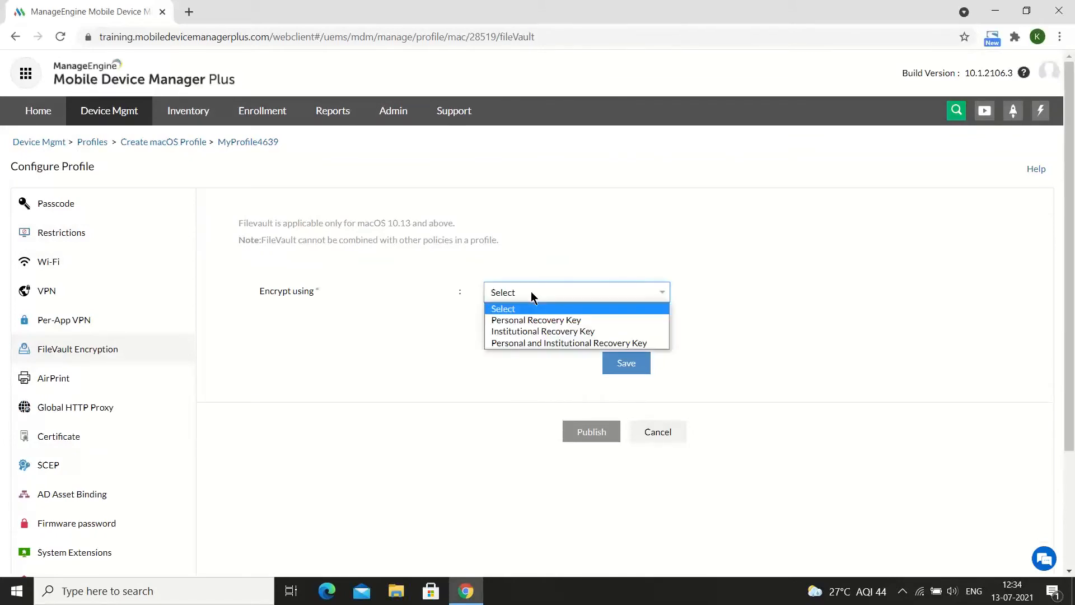
pyautogui.click(541, 343)
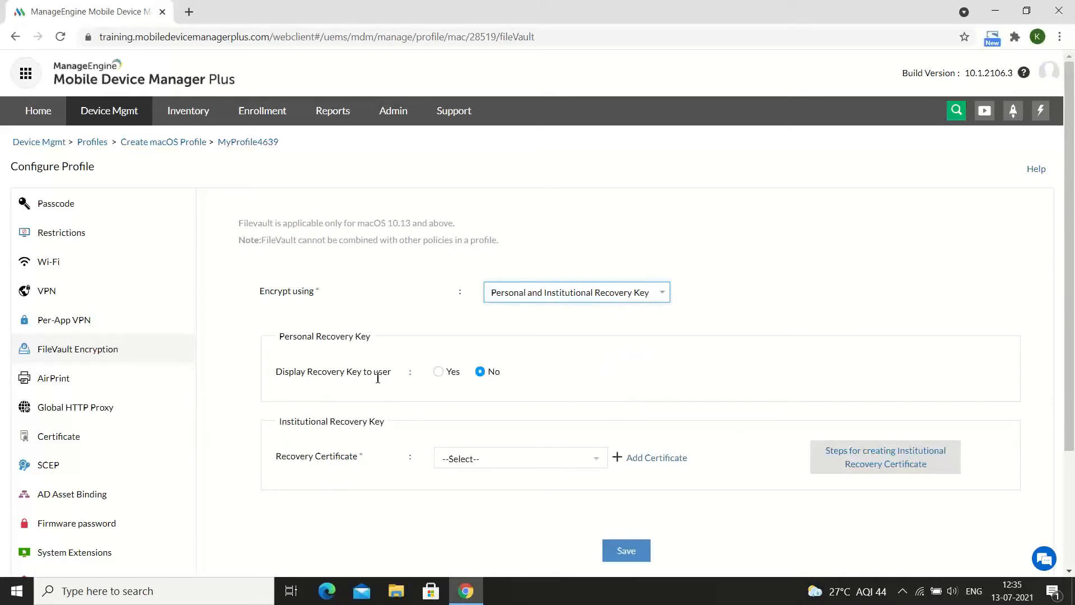
pyautogui.click(438, 373)
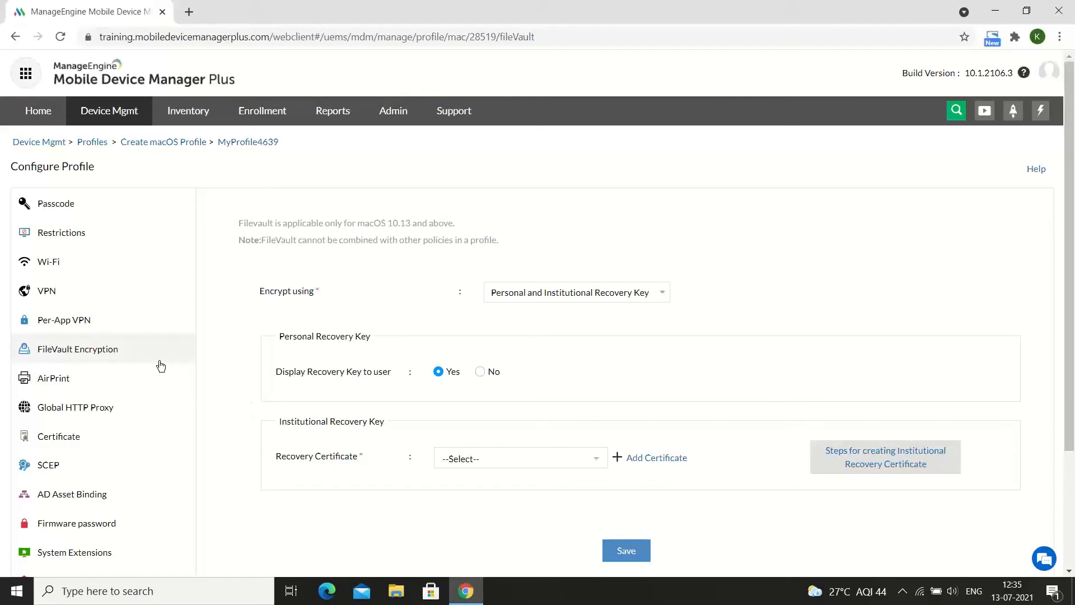
# - Enter and confirm the firmware password in the macOS profile's Firmware password policy, save it, and review the remaining policies
pyautogui.scroll(-2, 161, 365)
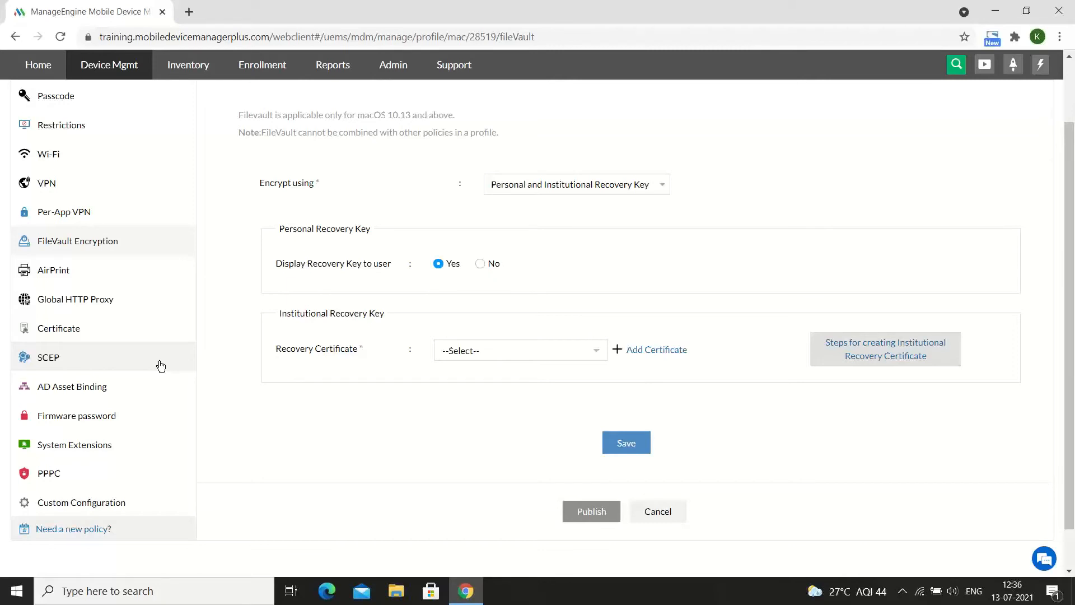
pyautogui.click(159, 419)
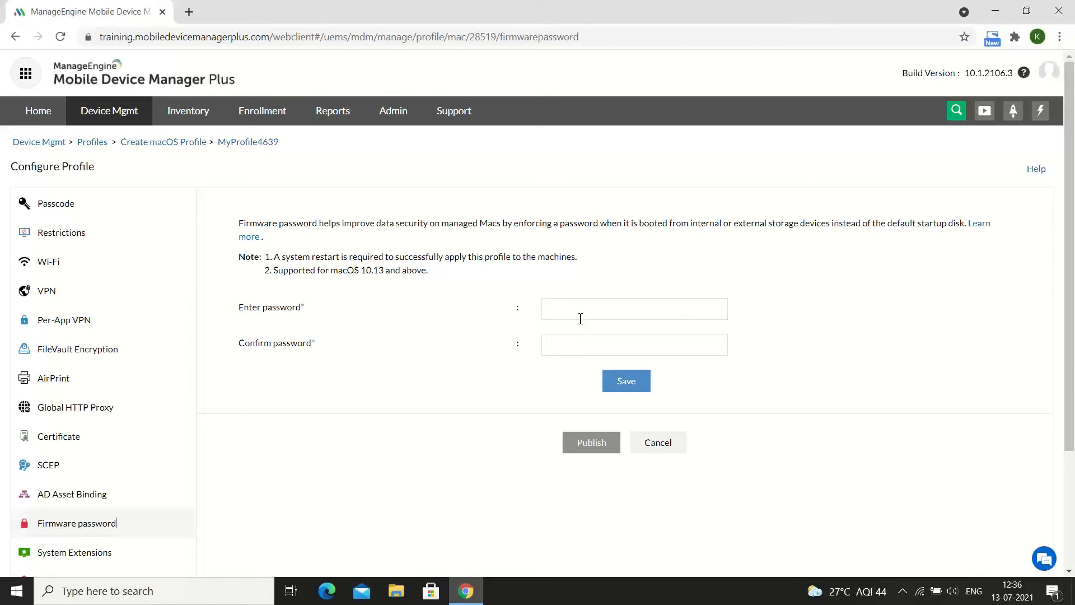
pyautogui.click(597, 304)
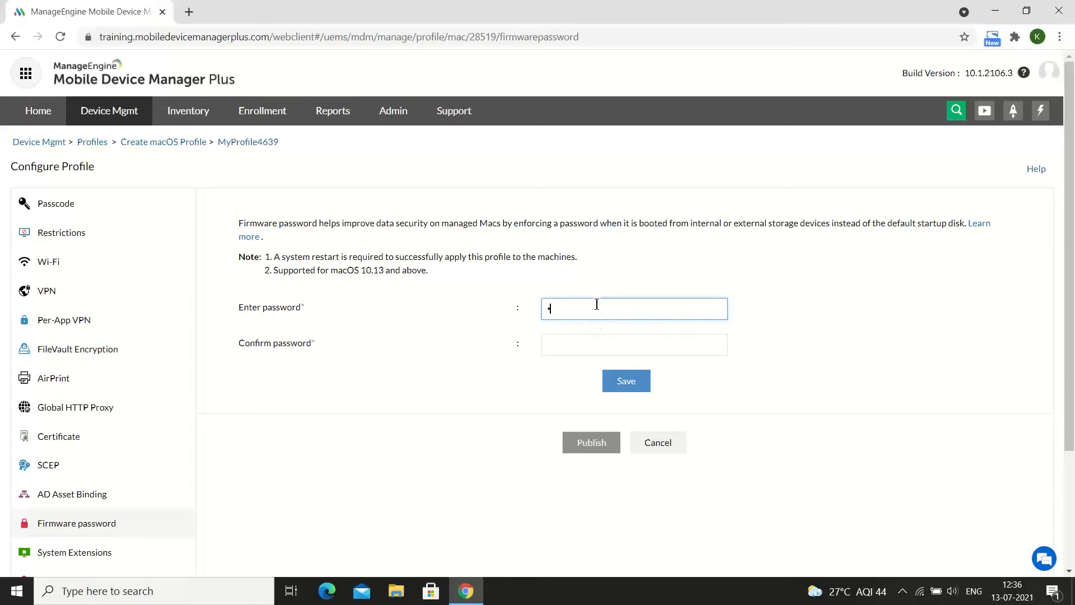
pyautogui.write('•••••••••')
pyautogui.click(608, 348)
pyautogui.write('•')
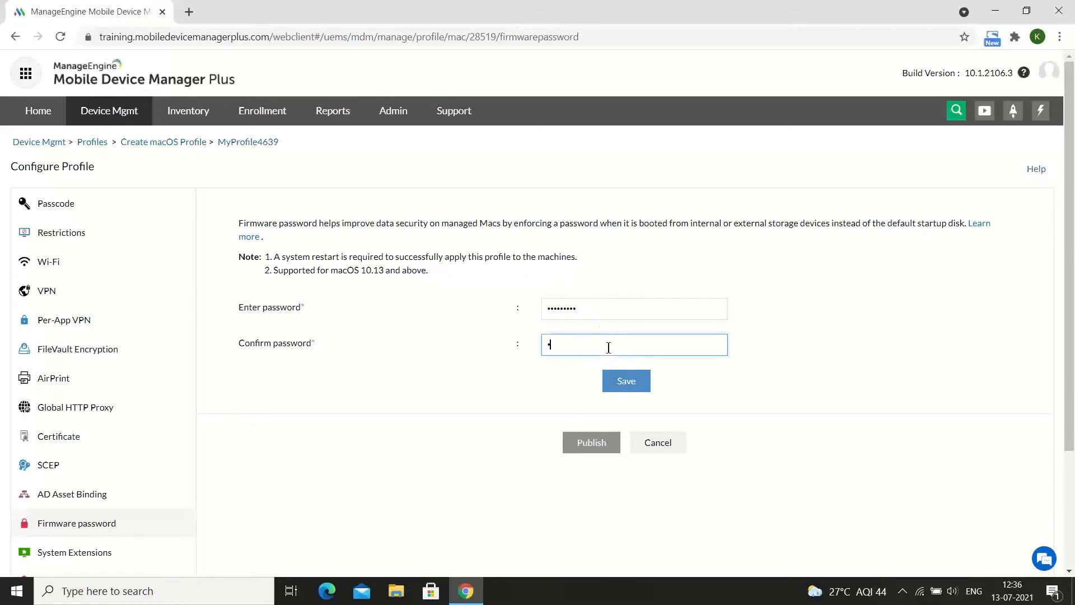
pyautogui.write('••••••••')
pyautogui.click(633, 385)
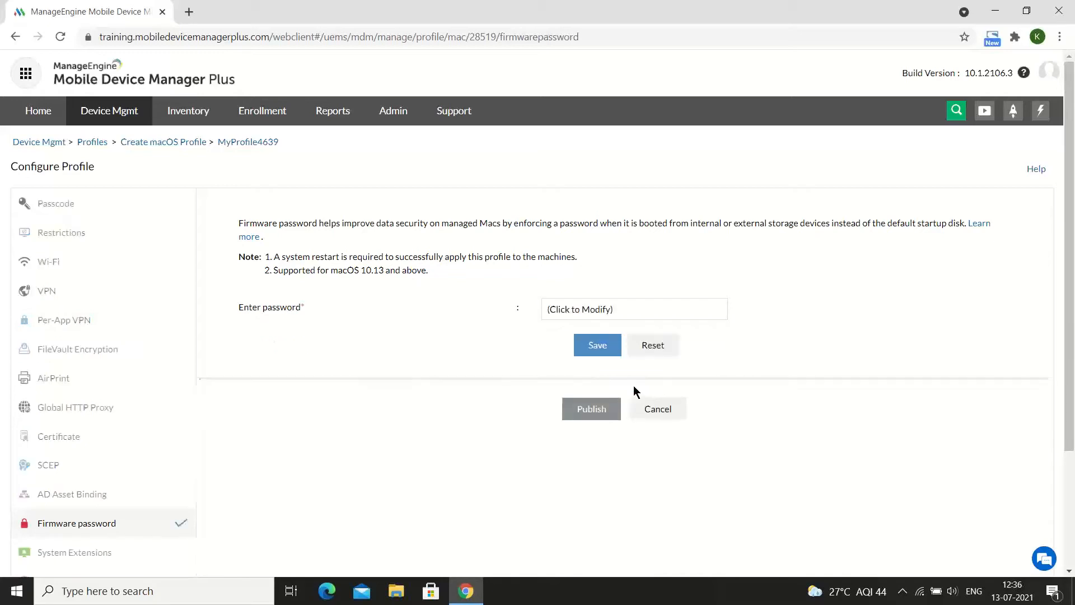
pyautogui.scroll(-2, 157, 515)
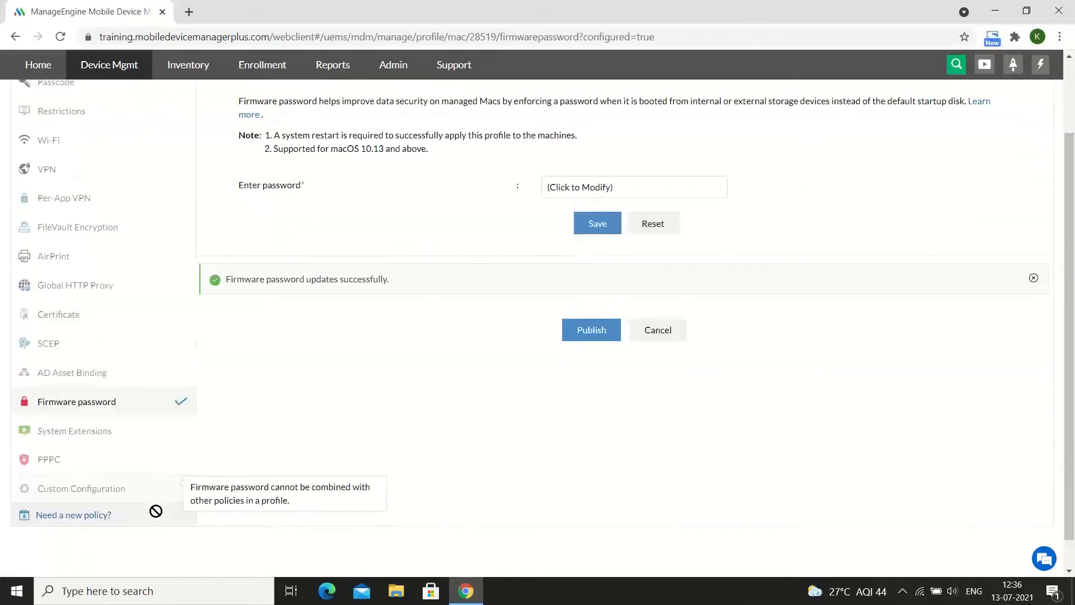
pyautogui.scroll(2, 142, 253)
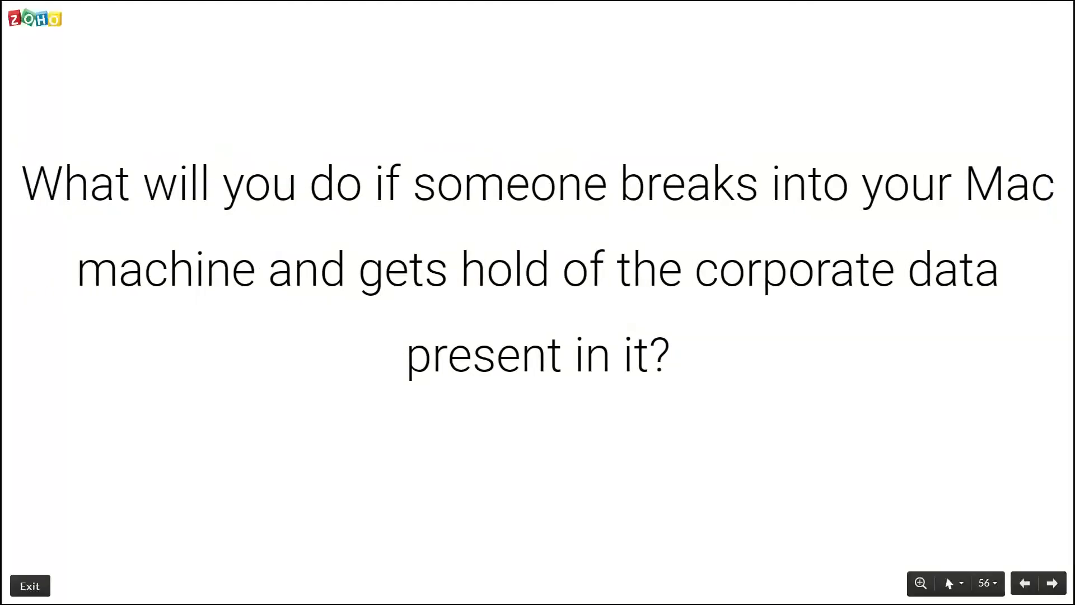
# - Switch to the slide presentation and advance through Managing apps and content to the Apple Business Manager slide
pyautogui.press('Right')
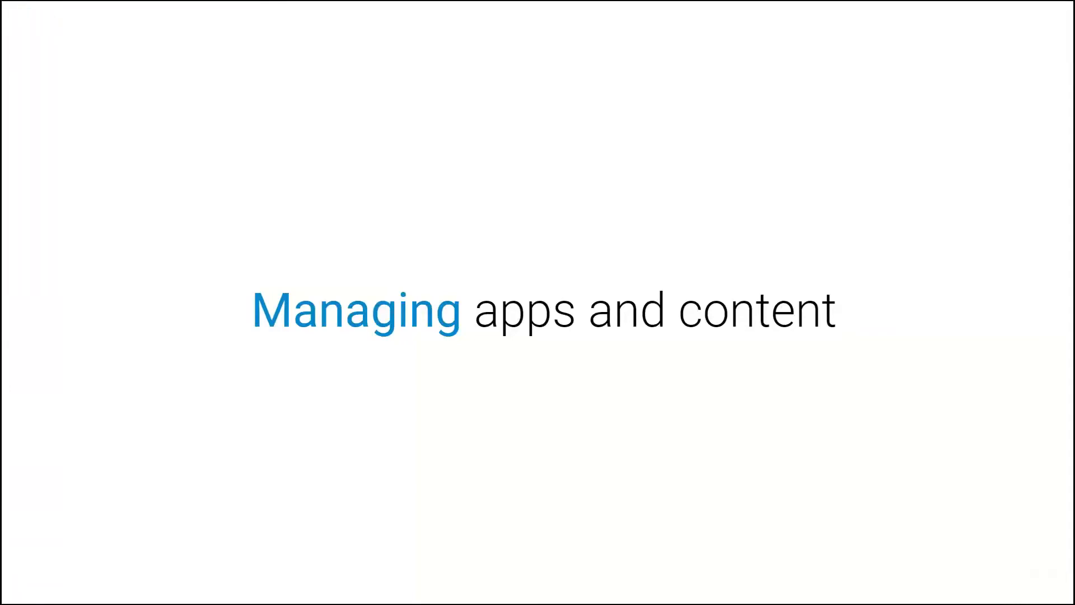
pyautogui.click(422, 347)
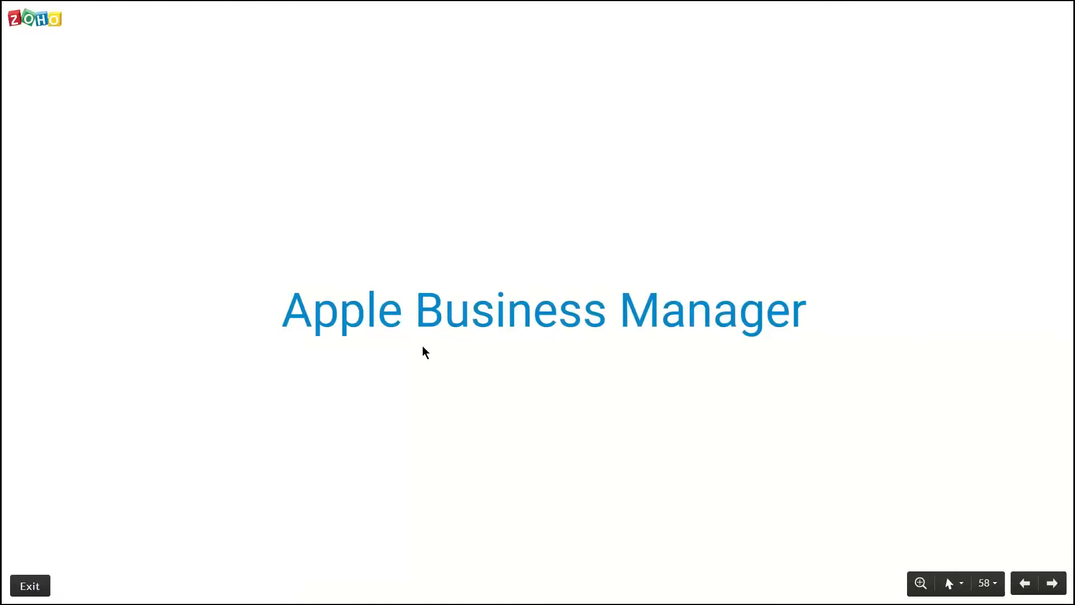
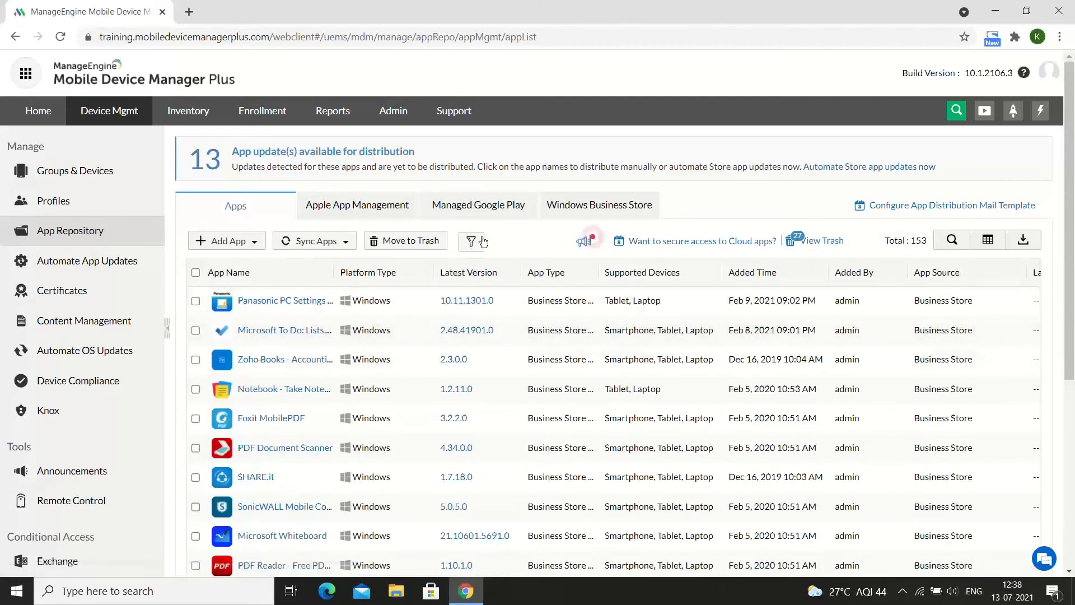
# - In Mobile Device Manager Plus's App Repository, filter the apps by app type to all Apple apps
pyautogui.click(470, 241)
pyautogui.moveTo(504, 263)
pyautogui.moveTo(583, 264)
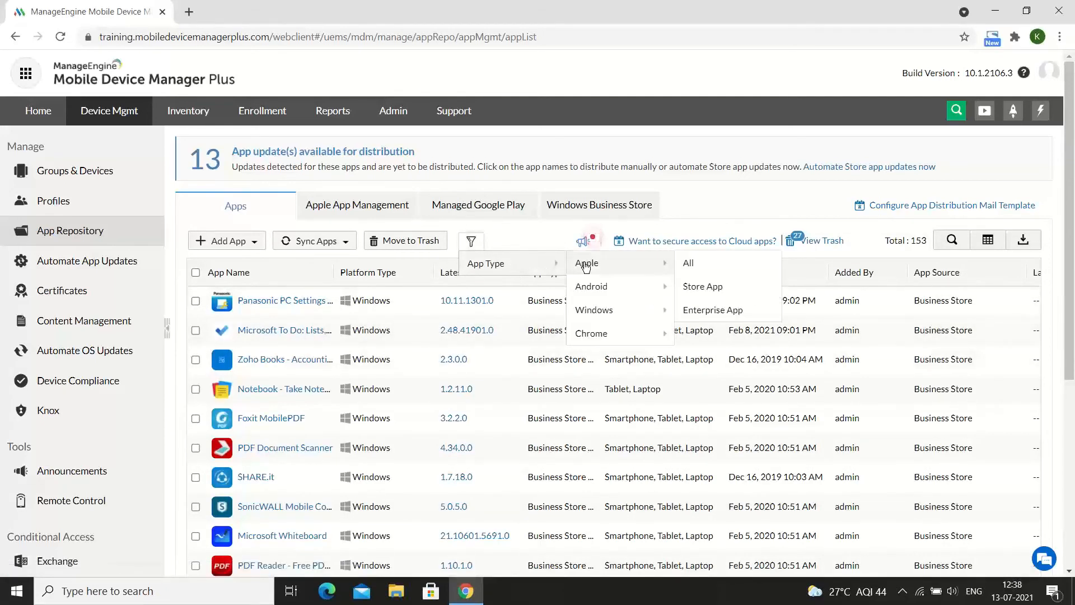
pyautogui.click(704, 261)
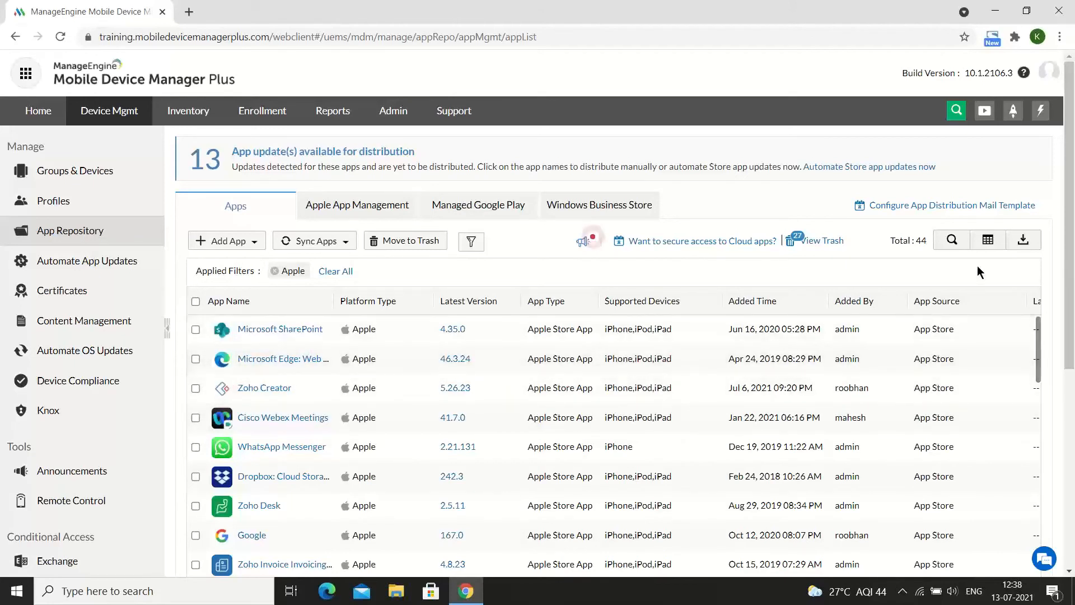
# - Check the app list's column options without changing them, and filter the managed devices by platform Apple and device type Laptop
pyautogui.click(988, 244)
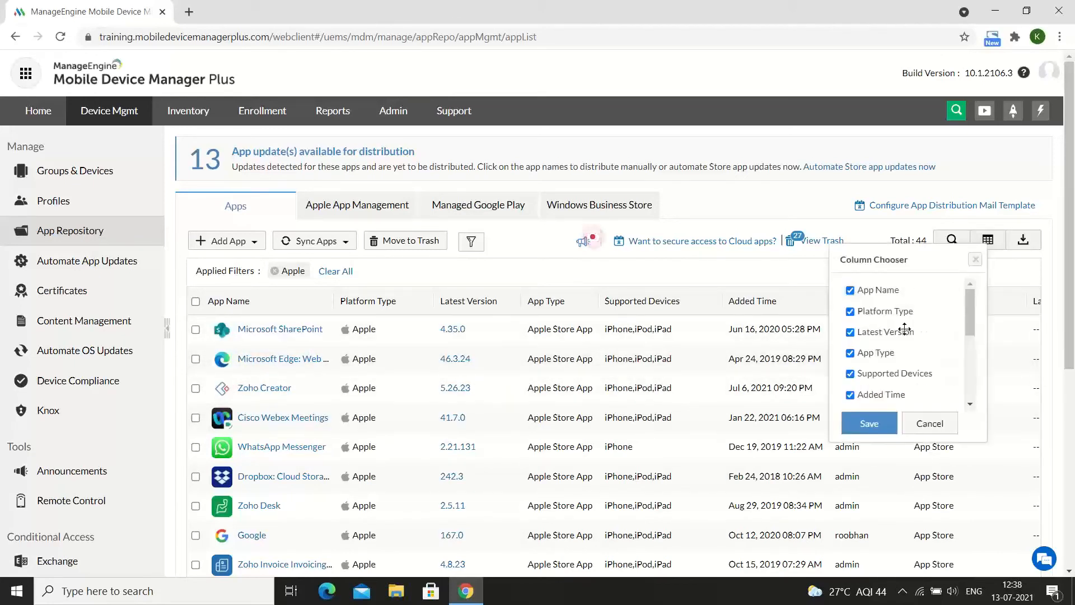
pyautogui.click(929, 424)
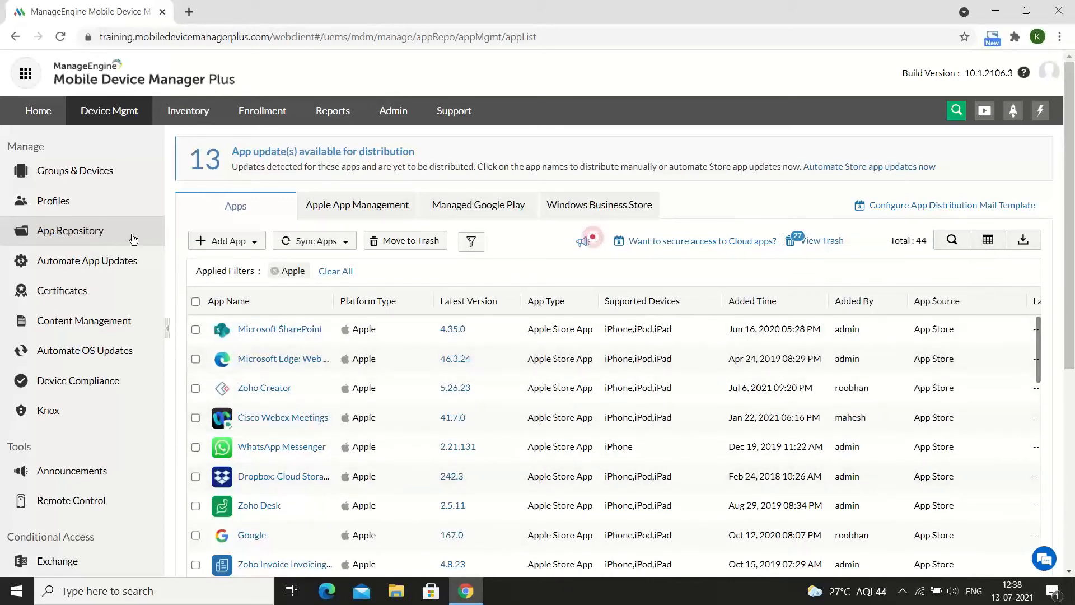
pyautogui.click(106, 174)
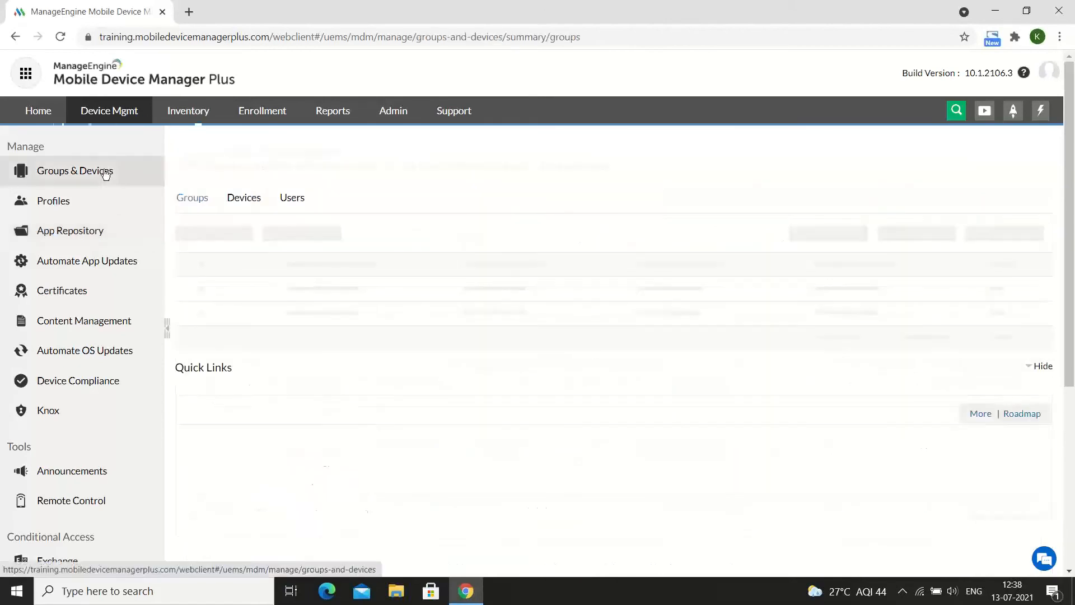
pyautogui.click(244, 198)
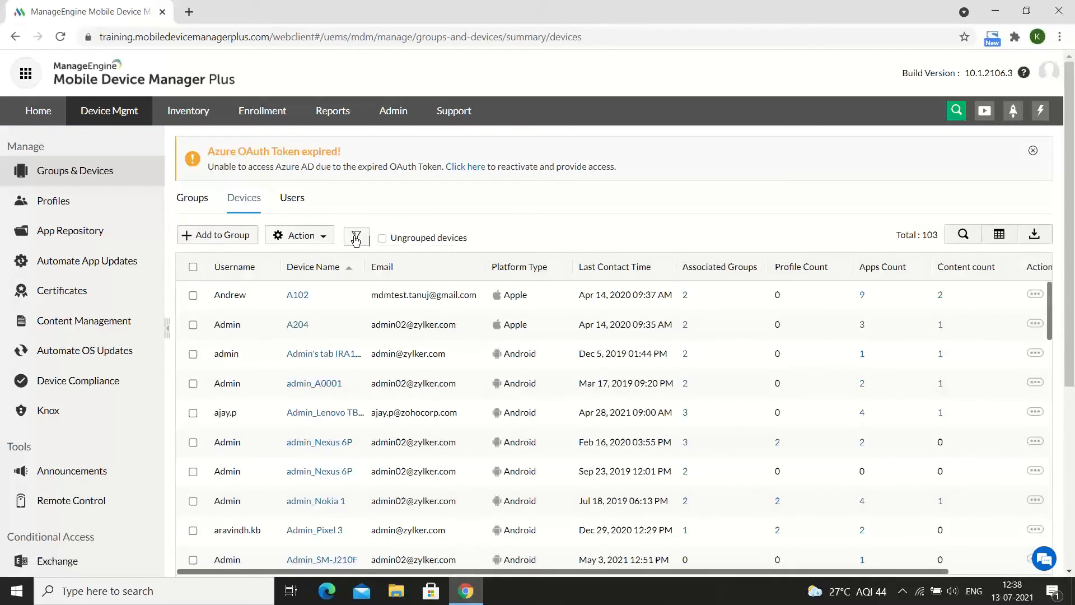
pyautogui.click(355, 239)
pyautogui.moveTo(420, 281)
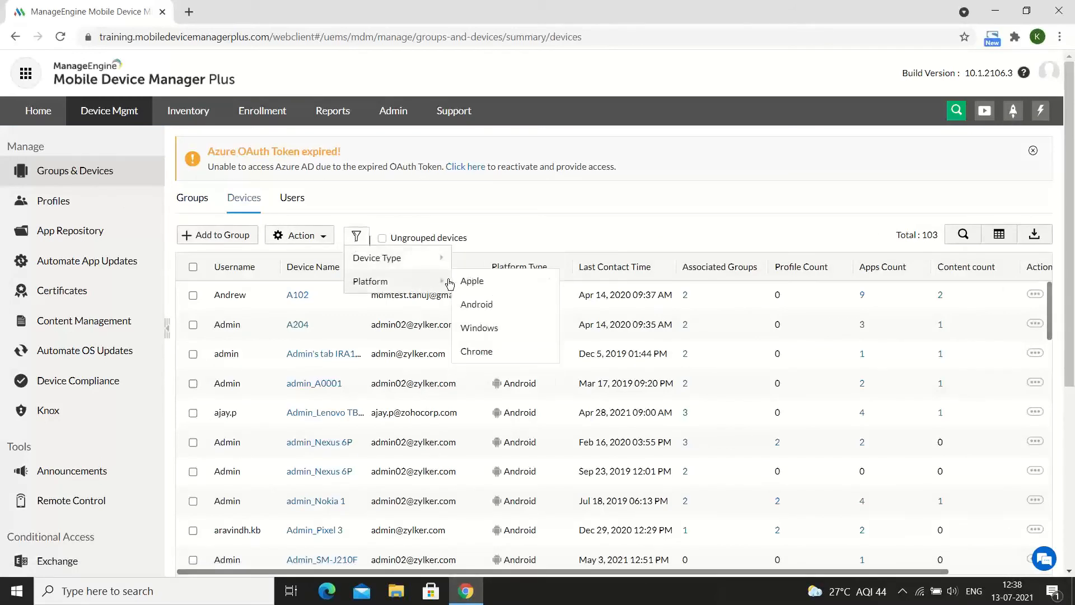
pyautogui.click(468, 279)
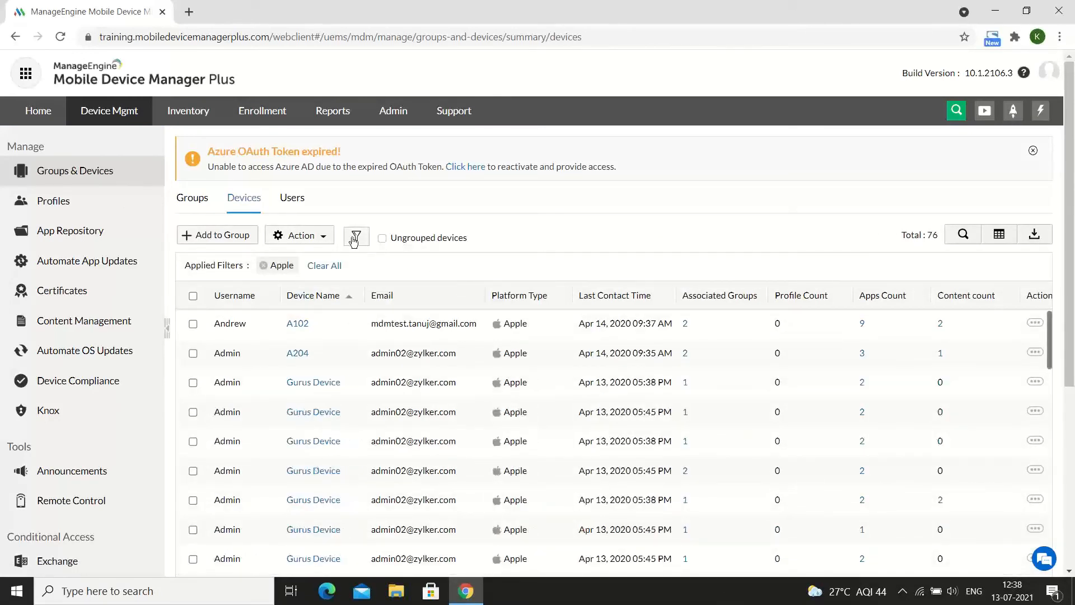
pyautogui.click(353, 239)
pyautogui.moveTo(400, 258)
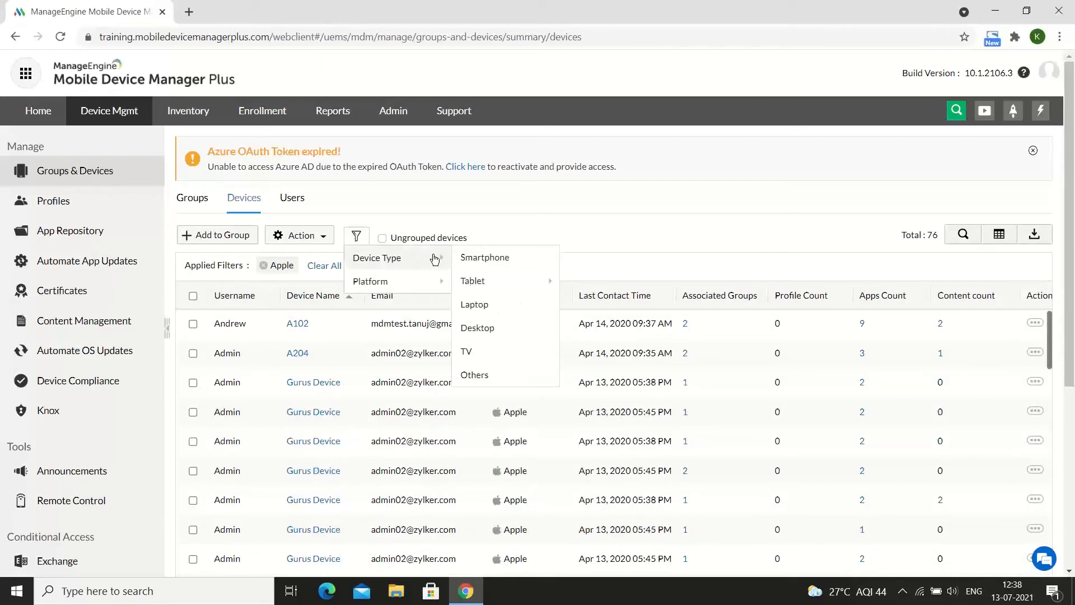
pyautogui.click(475, 305)
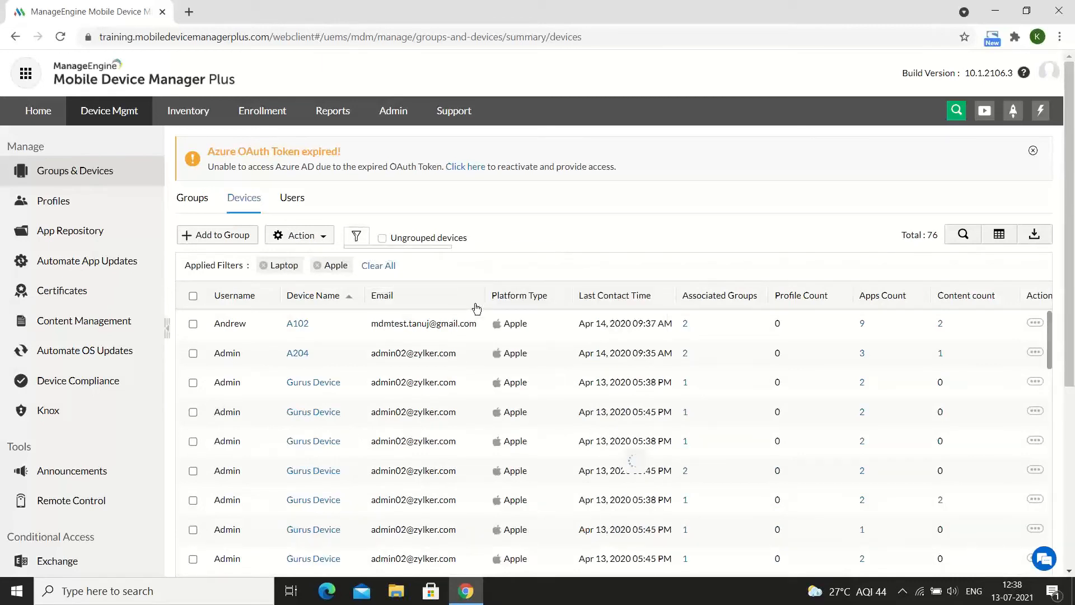
# - Distribute the Cisco Webex app to all filtered Apple laptops through the App Catalog, notifying users by e-mail
pyautogui.click(192, 296)
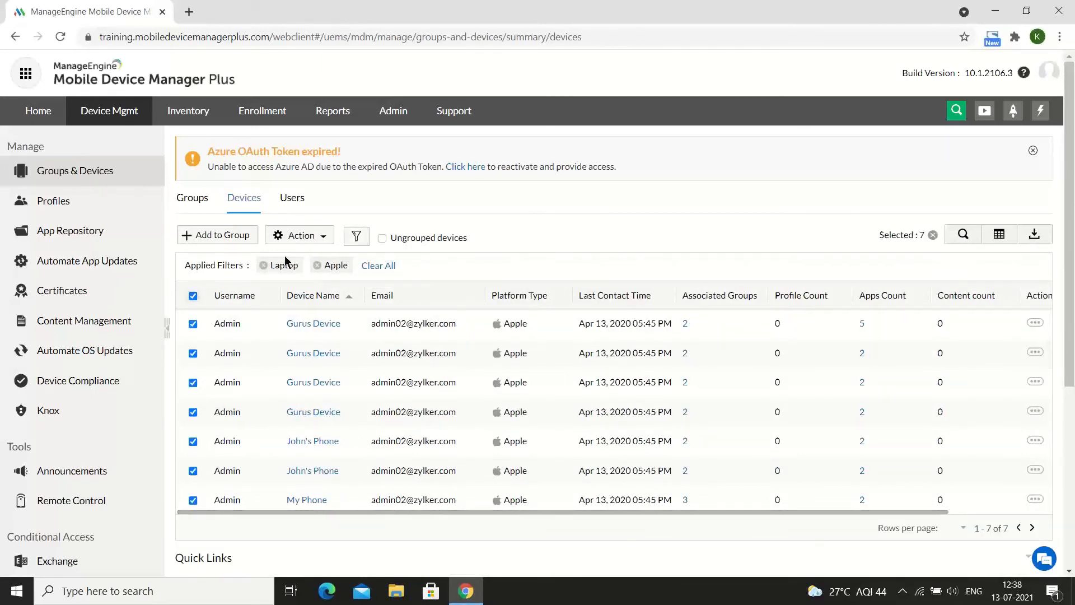
pyautogui.click(315, 236)
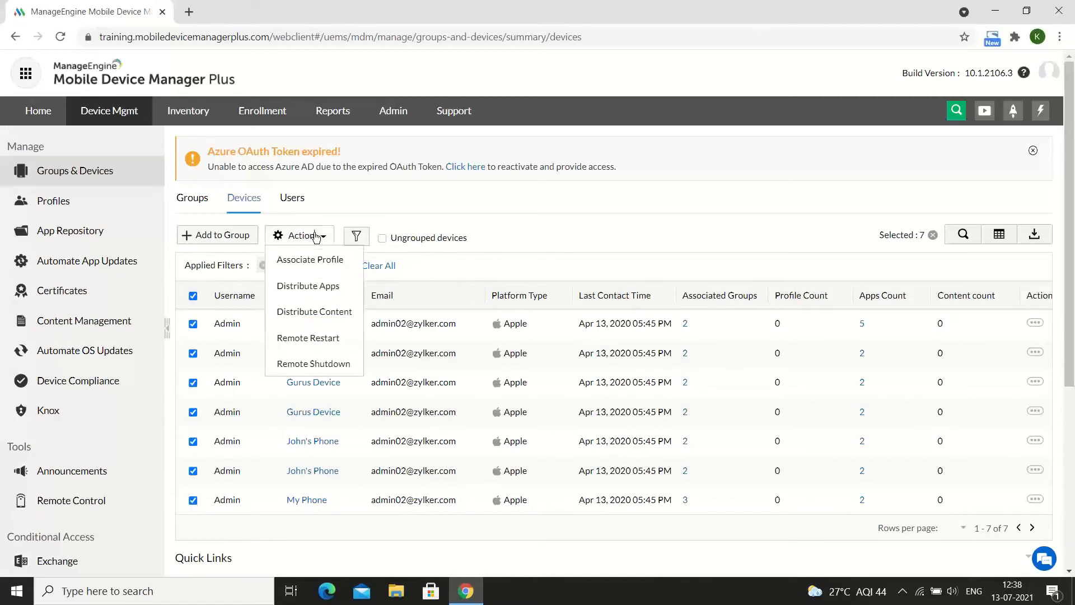
pyautogui.click(318, 287)
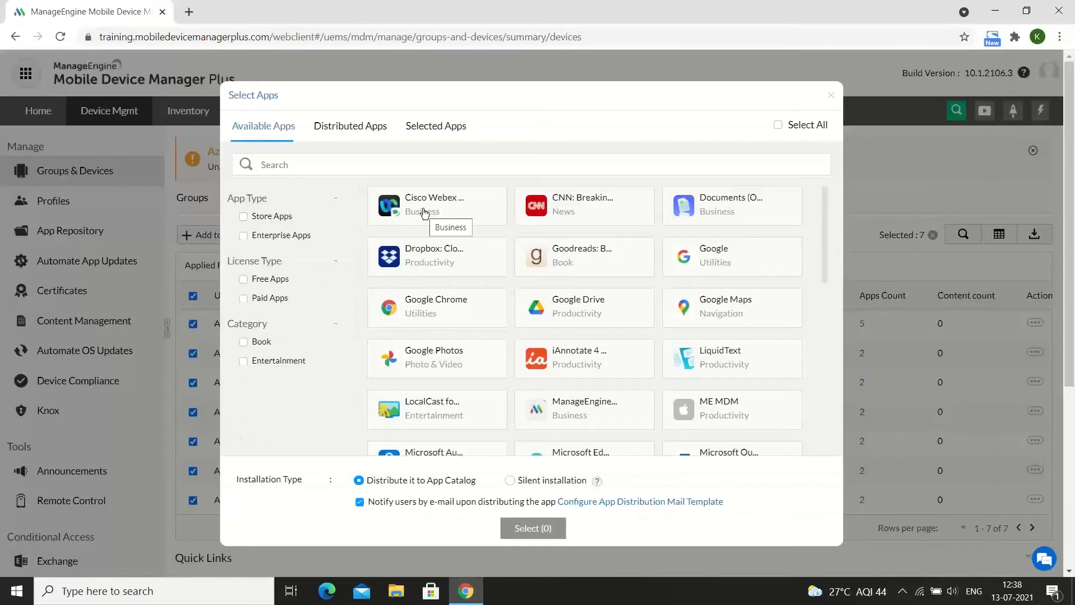
pyautogui.click(424, 212)
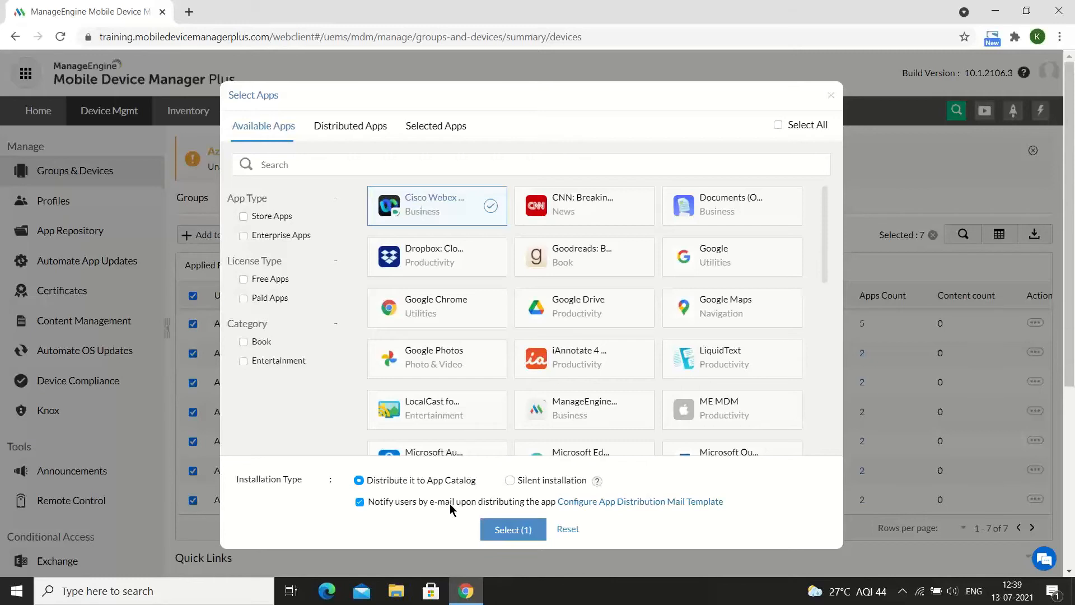
pyautogui.click(507, 527)
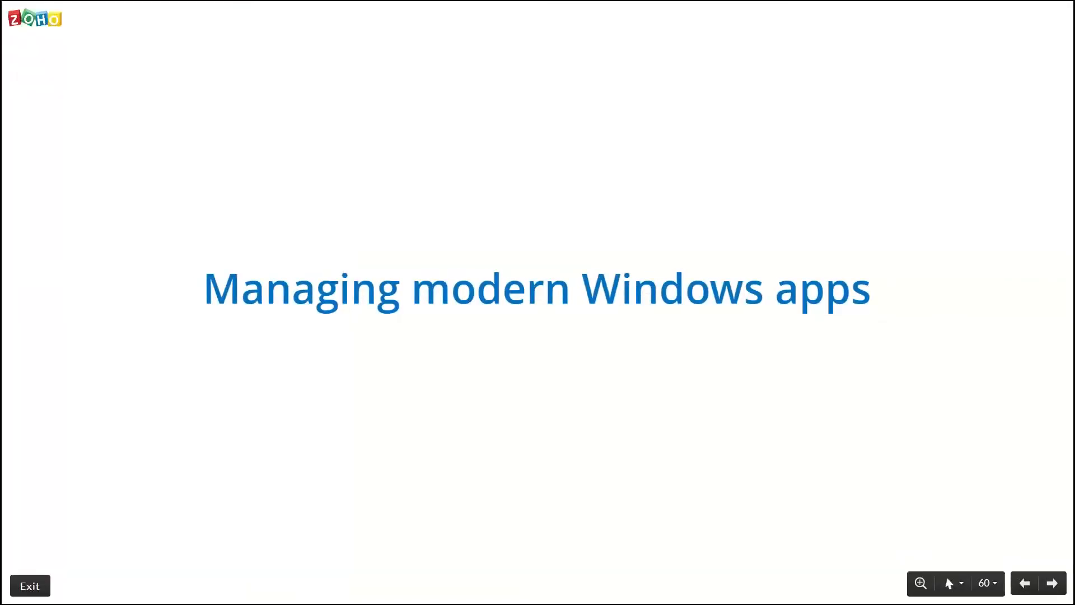
# - Switch to the slide presentation and advance from Managing modern Windows apps through the Windows Business Store integration and app sync slides
pyautogui.press('Right')
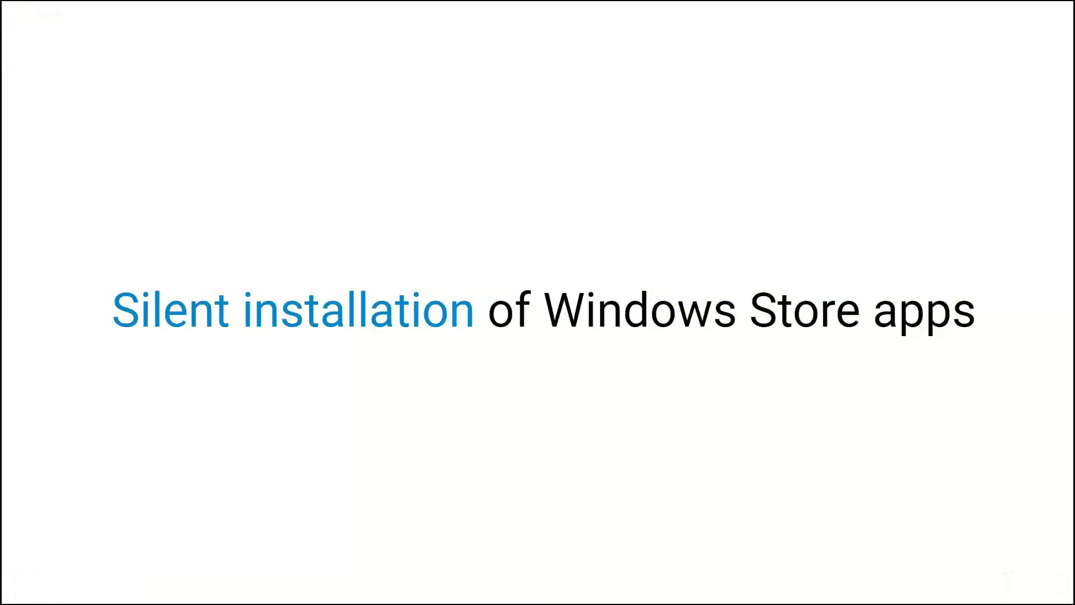
pyautogui.press('Right')
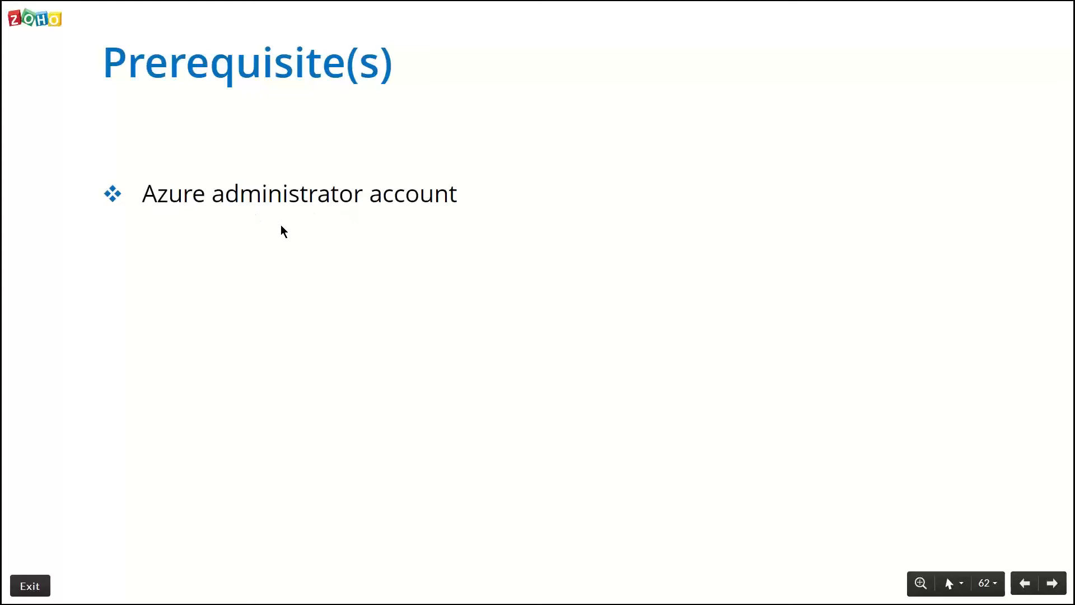
pyautogui.press('Right')
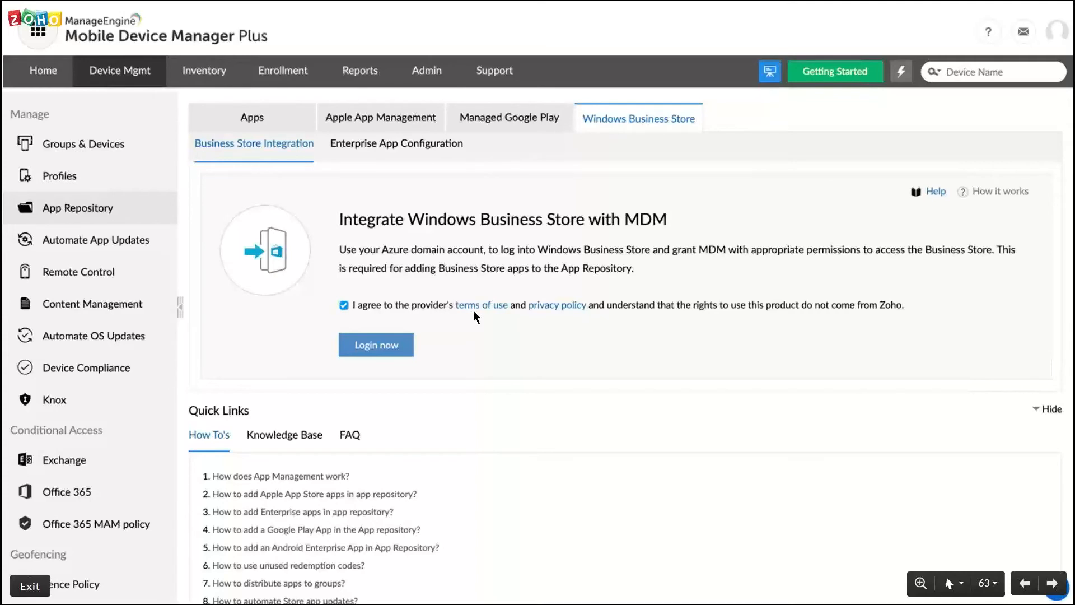
pyautogui.click(374, 345)
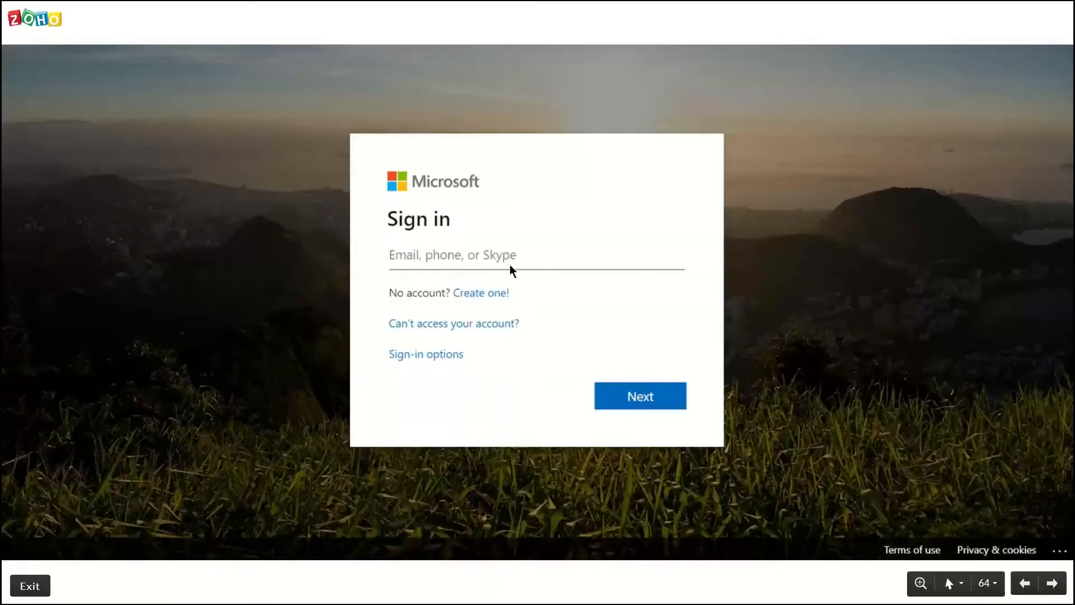
pyautogui.click(616, 401)
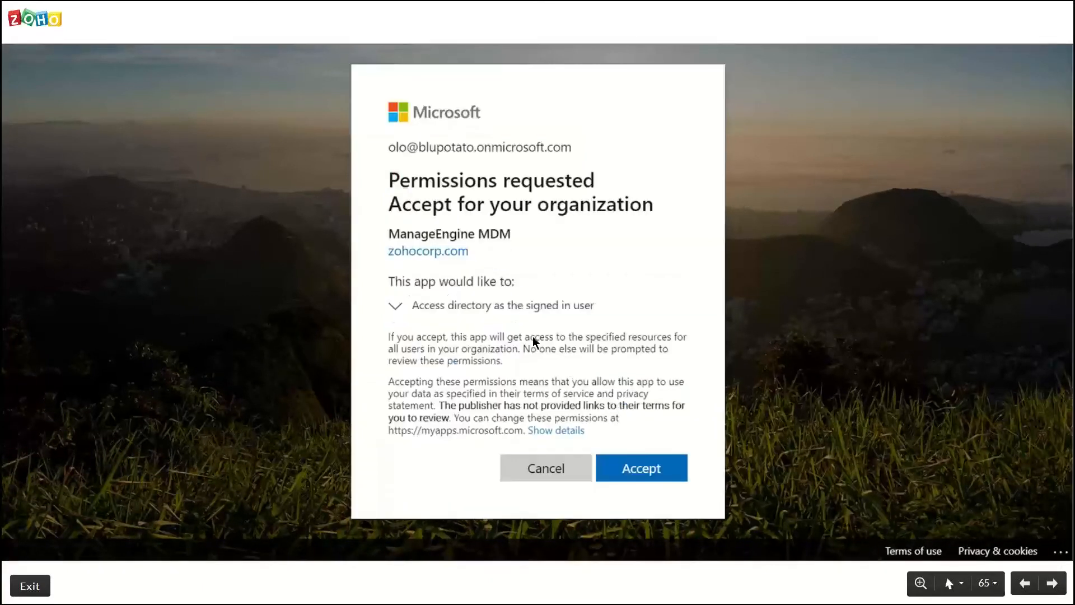
pyautogui.click(620, 472)
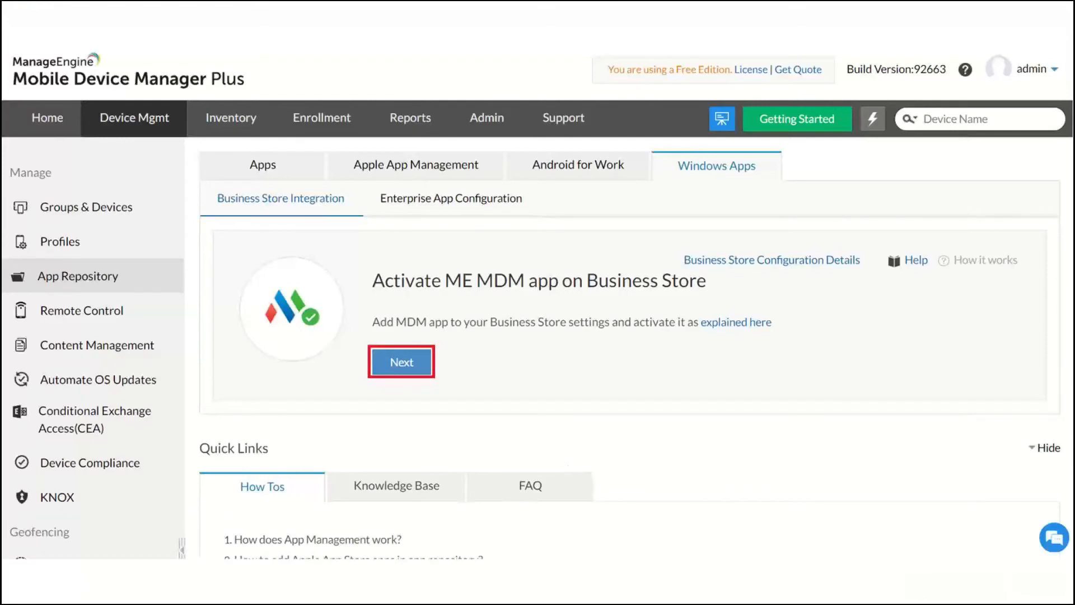
pyautogui.click(399, 372)
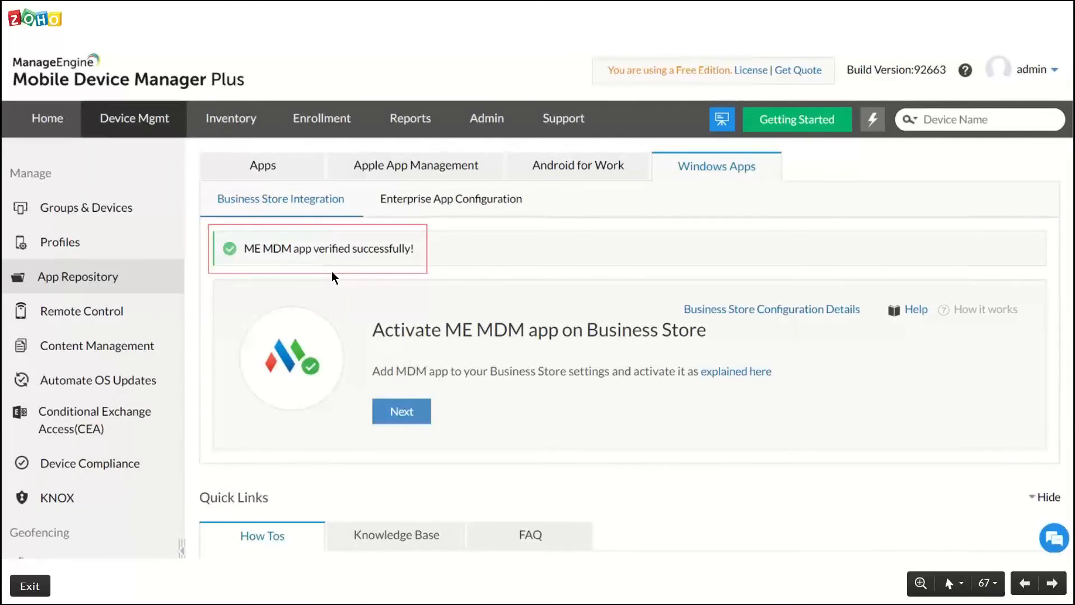
pyautogui.click(266, 307)
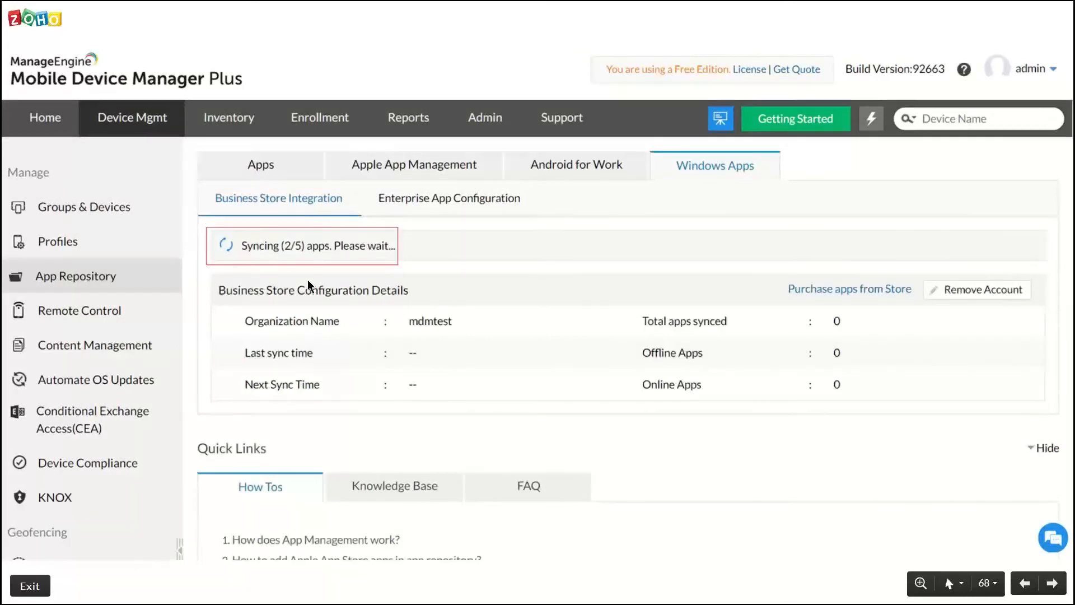
pyautogui.click(260, 285)
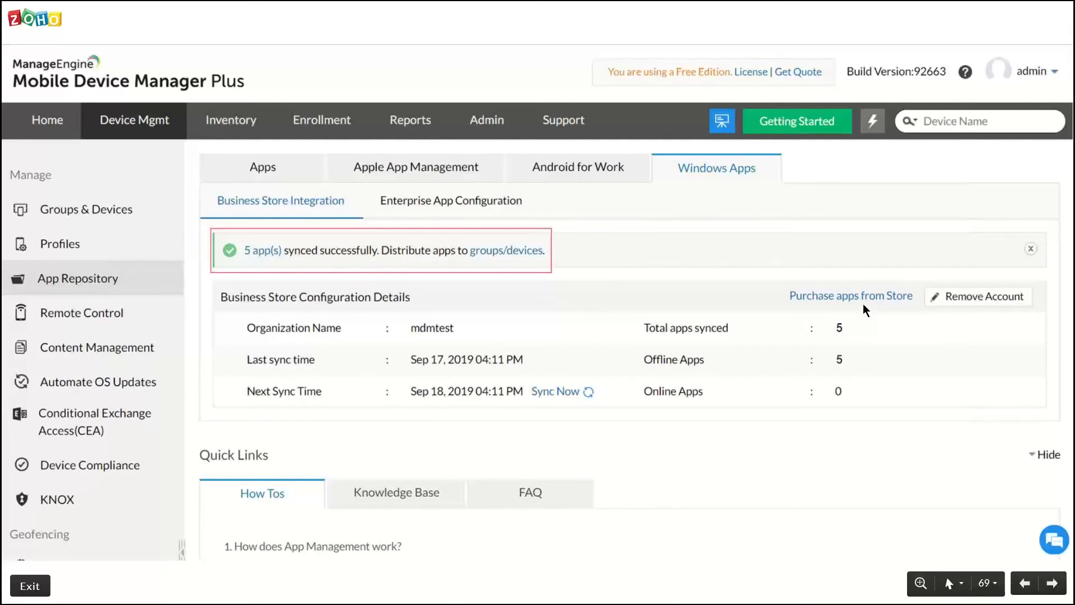
# - Advance through the Microsoft Store for Business slides on finding and getting the Zoho Vault app
pyautogui.press('Right')
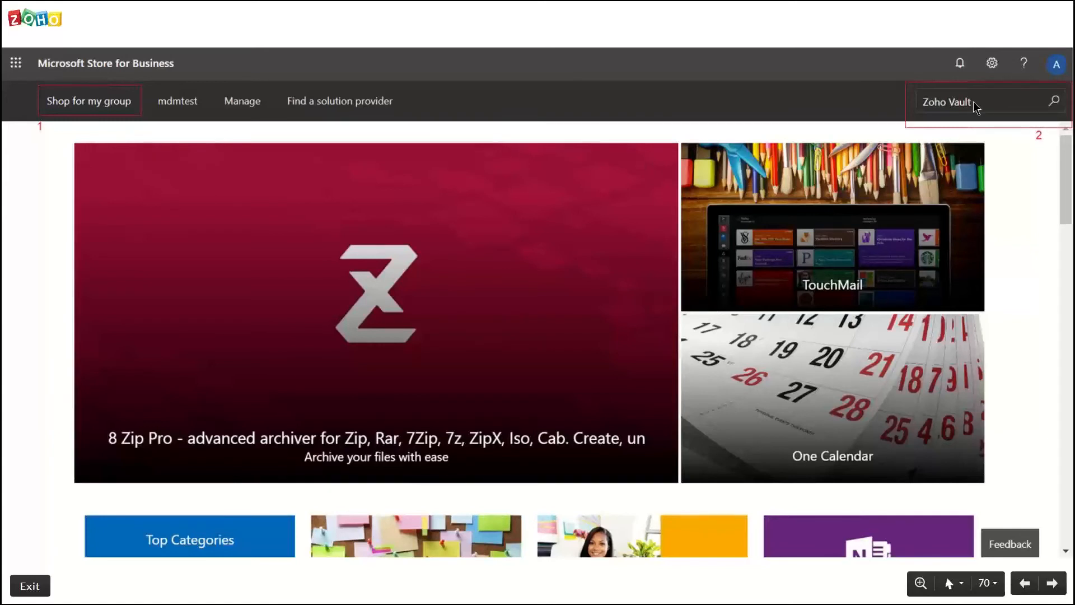
pyautogui.press('Right')
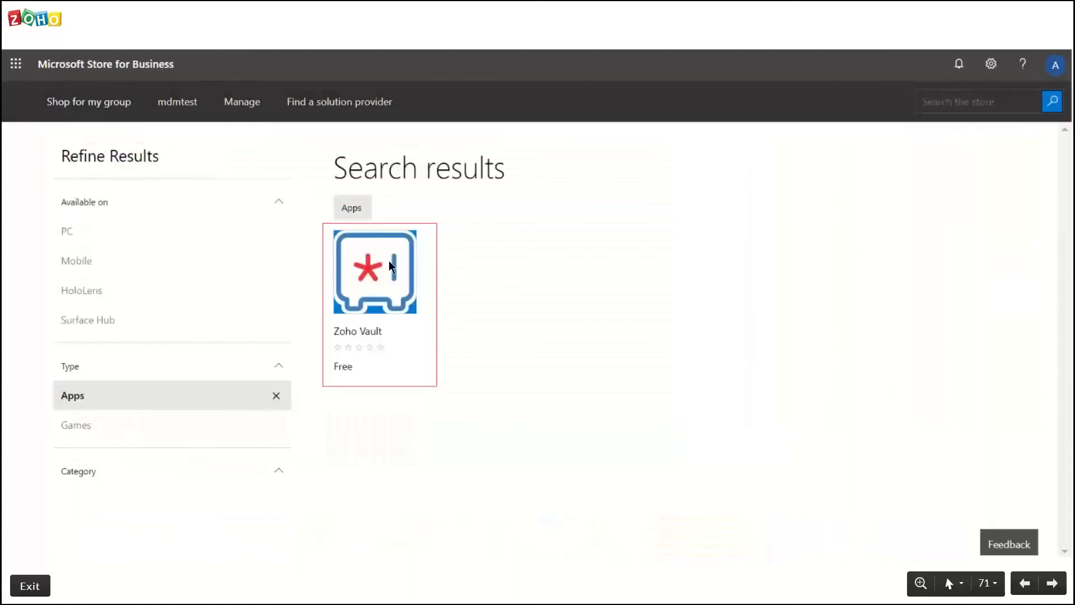
pyautogui.press('Right')
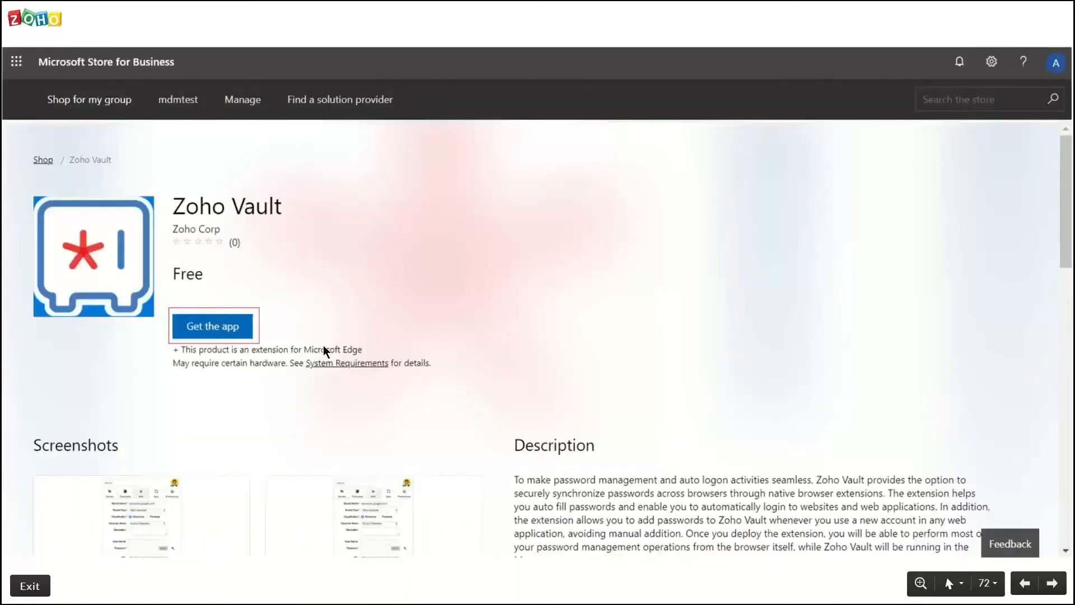
pyautogui.click(223, 320)
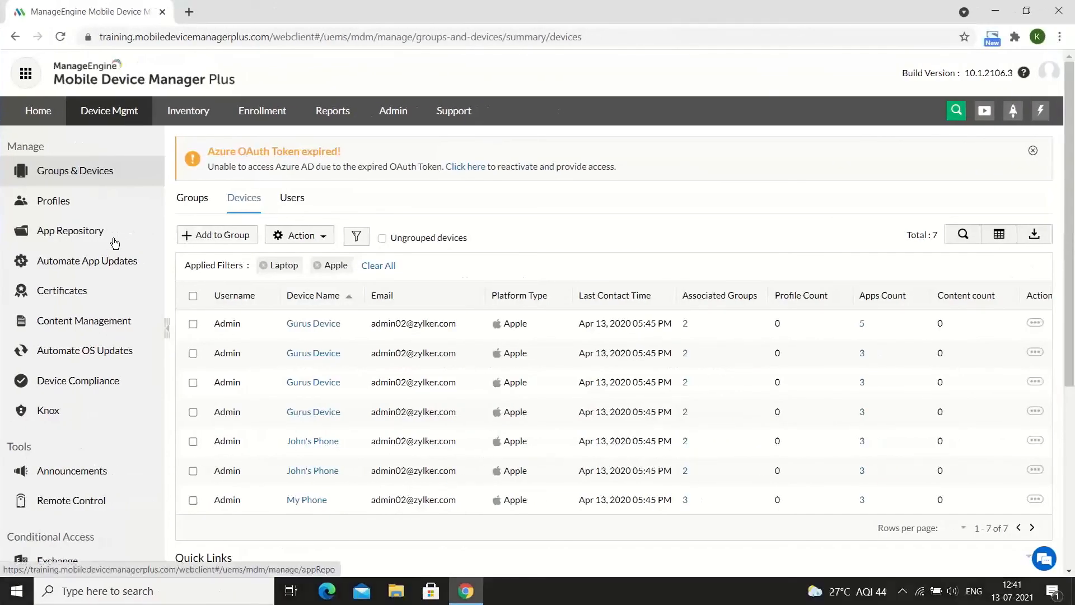
# - In Mobile Device Manager Plus's App Repository, sync the Windows Business Store apps, and return to the slide presentation to advance past the Zoho Vault order slide
pyautogui.click(114, 242)
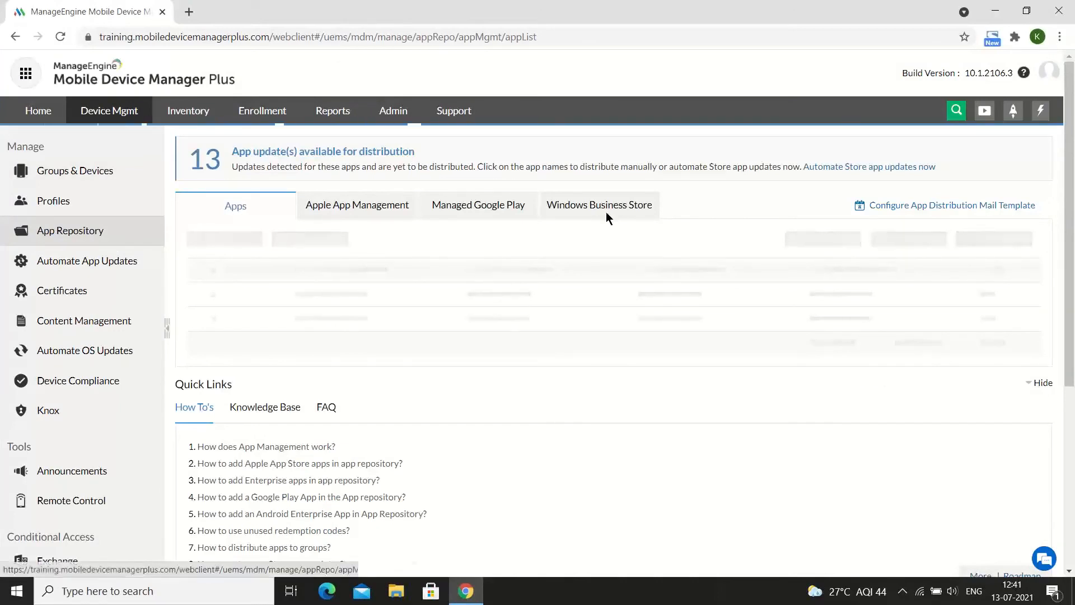
pyautogui.click(606, 215)
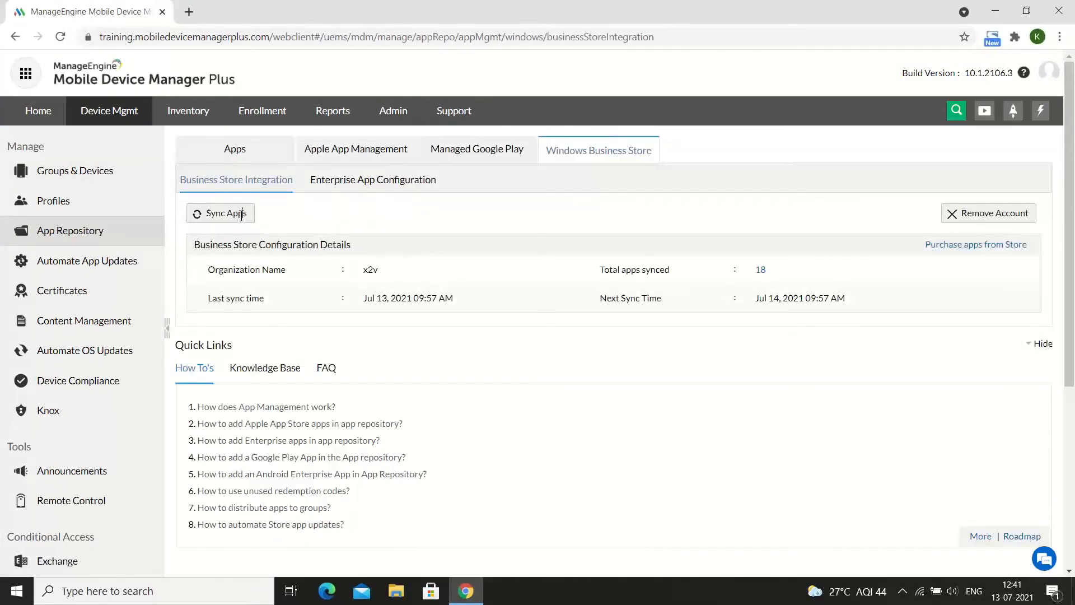
pyautogui.click(241, 215)
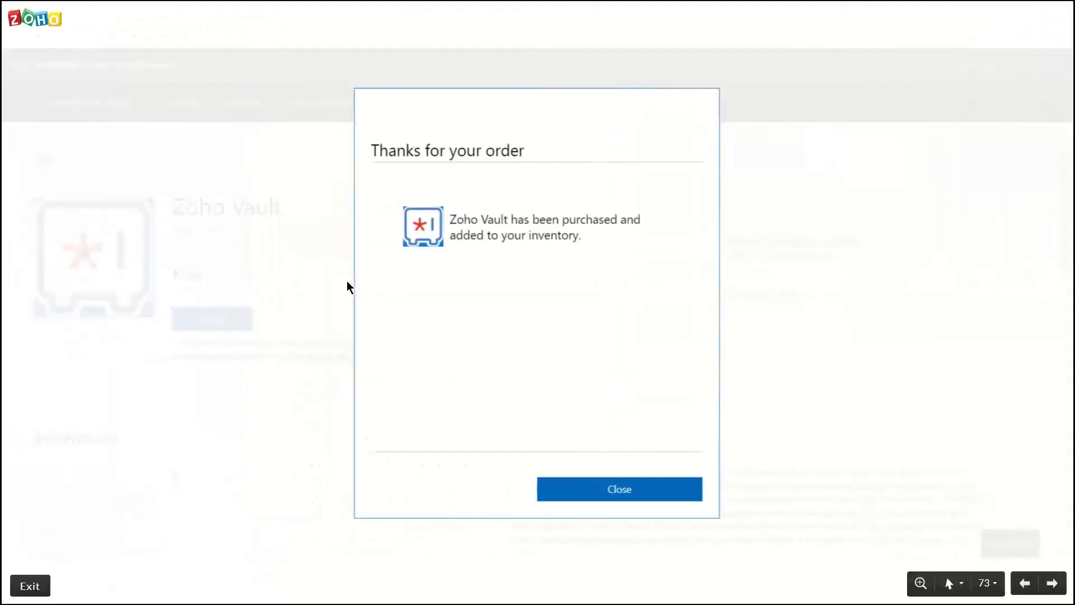
pyautogui.press('Right')
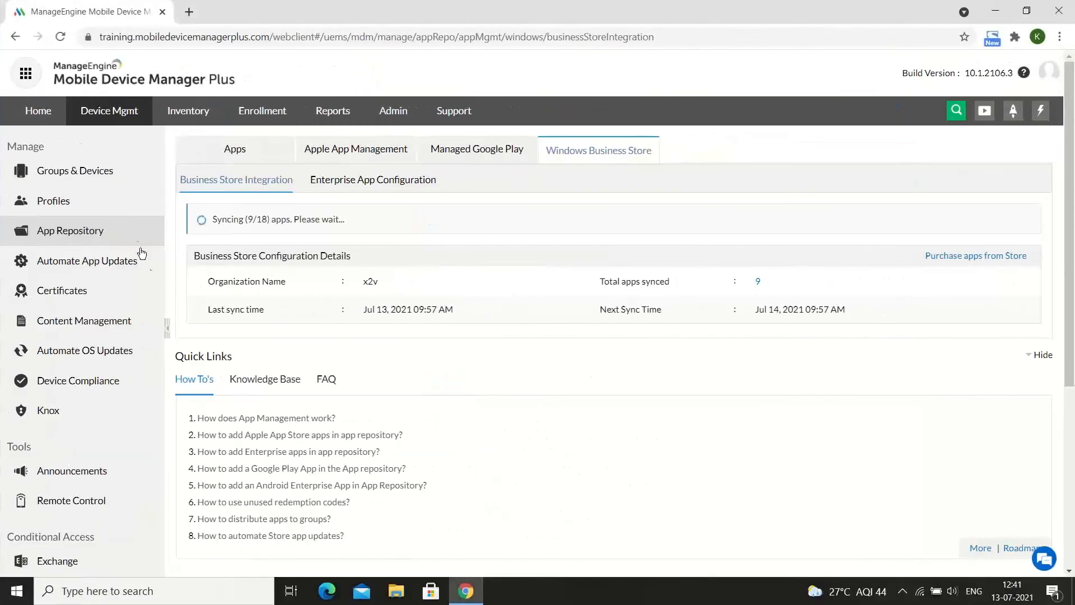
# - Start adding a Windows Enterprise App in the App Repository and highlight the supported file formats
pyautogui.click(248, 155)
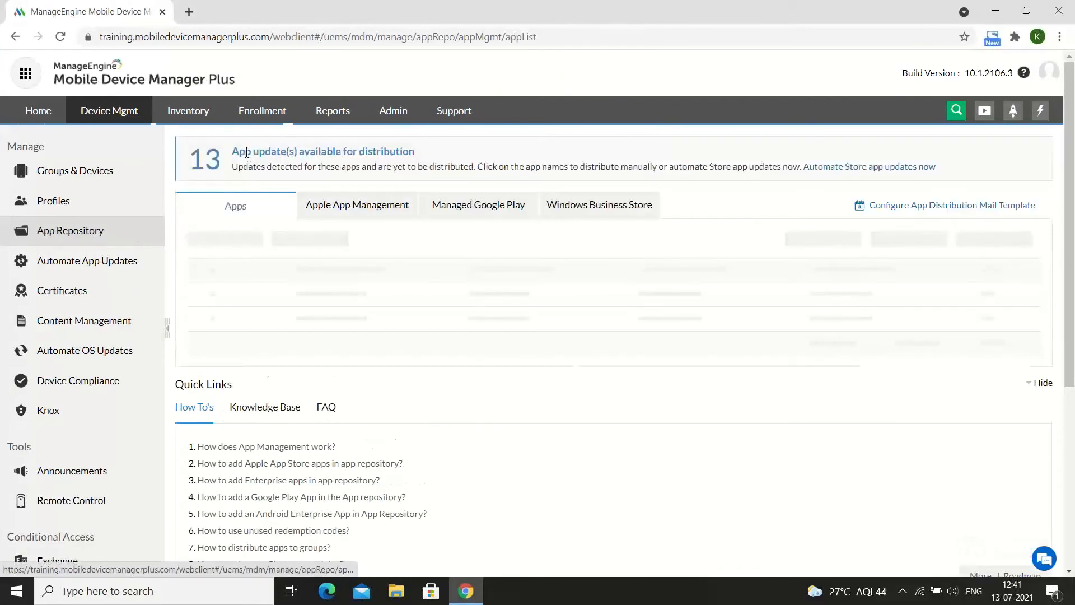
pyautogui.click(238, 240)
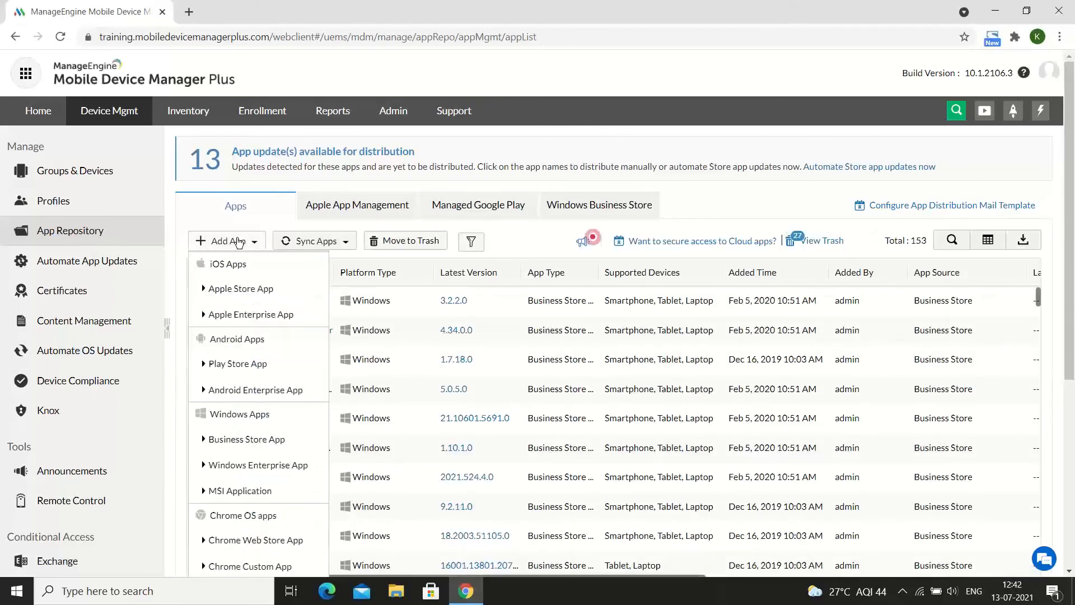
pyautogui.click(252, 465)
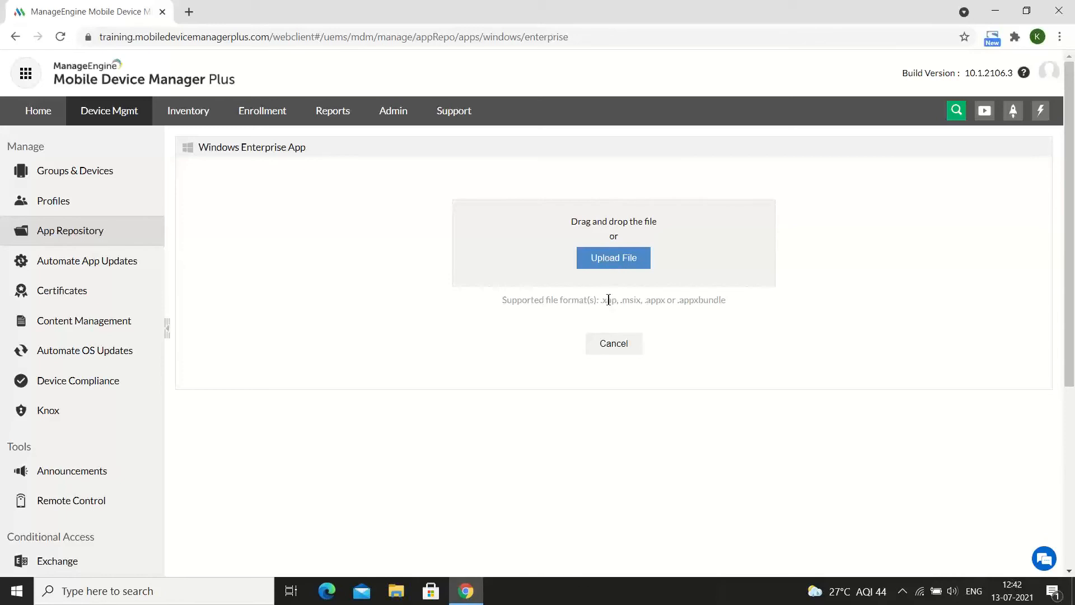
pyautogui.moveTo(625, 299); pyautogui.dragTo(721, 301)
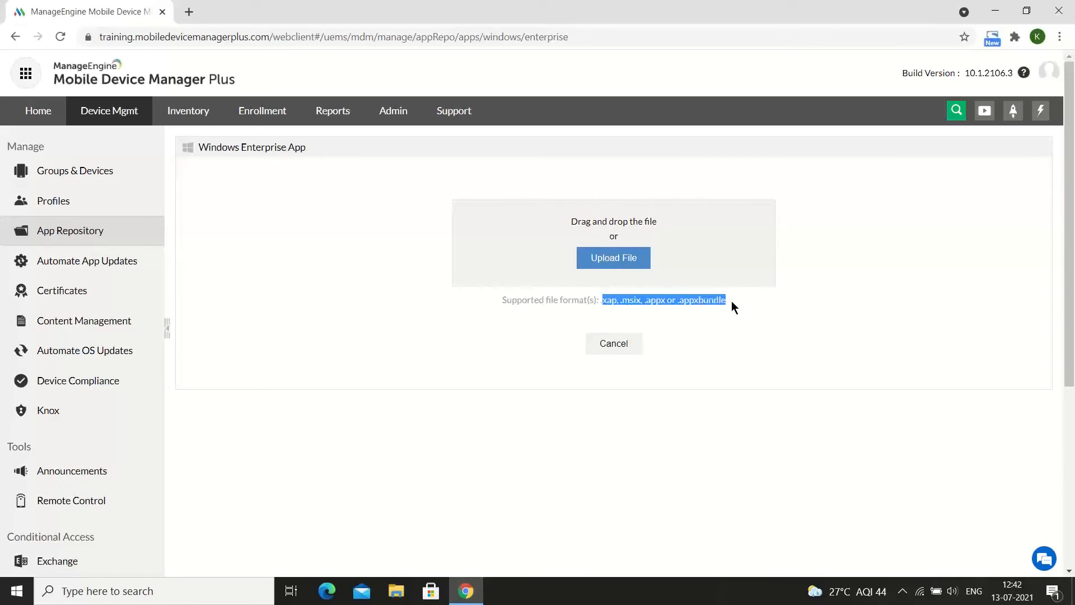
# - Try to upload the ZylkerEnterpriseApp_1.0.0.0_x86_x64_arm_Debug package, waiting for the page to respond
pyautogui.click(618, 259)
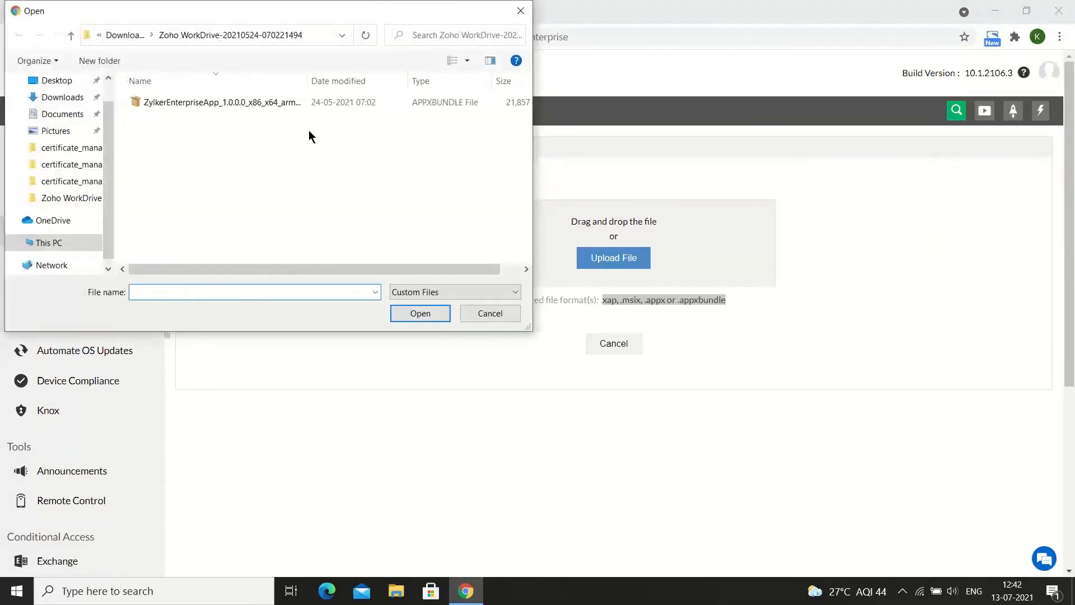
pyautogui.click(304, 104)
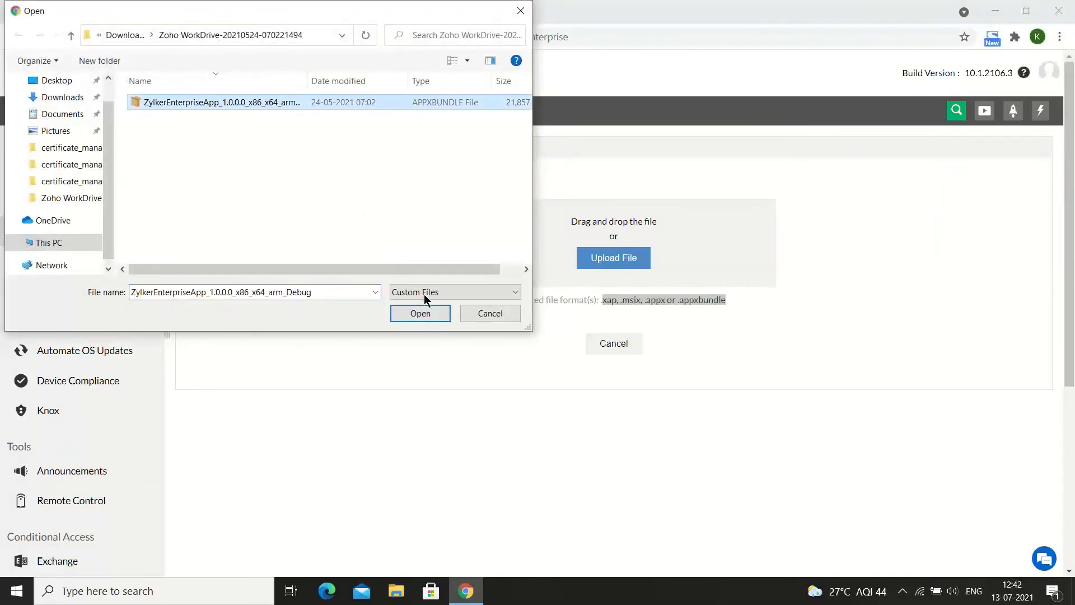
pyautogui.click(429, 312)
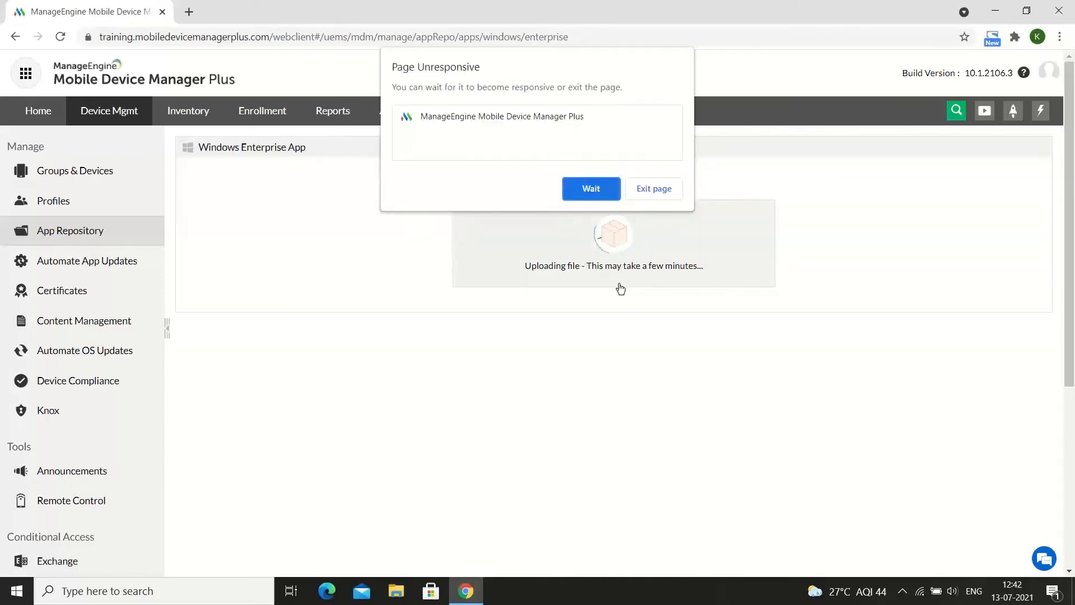
pyautogui.click(591, 189)
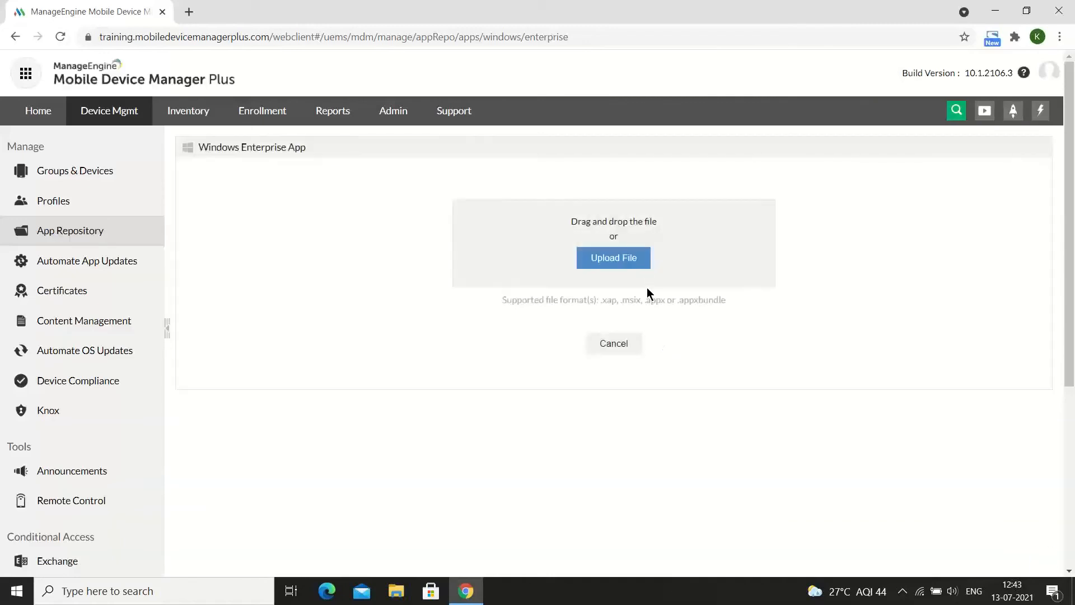
# - Upload the ZylkerEnterpriseApp_1.0.0.0_x86_x64_arm_Debug package again as the Windows Enterprise App
pyautogui.click(644, 266)
pyautogui.click(317, 106)
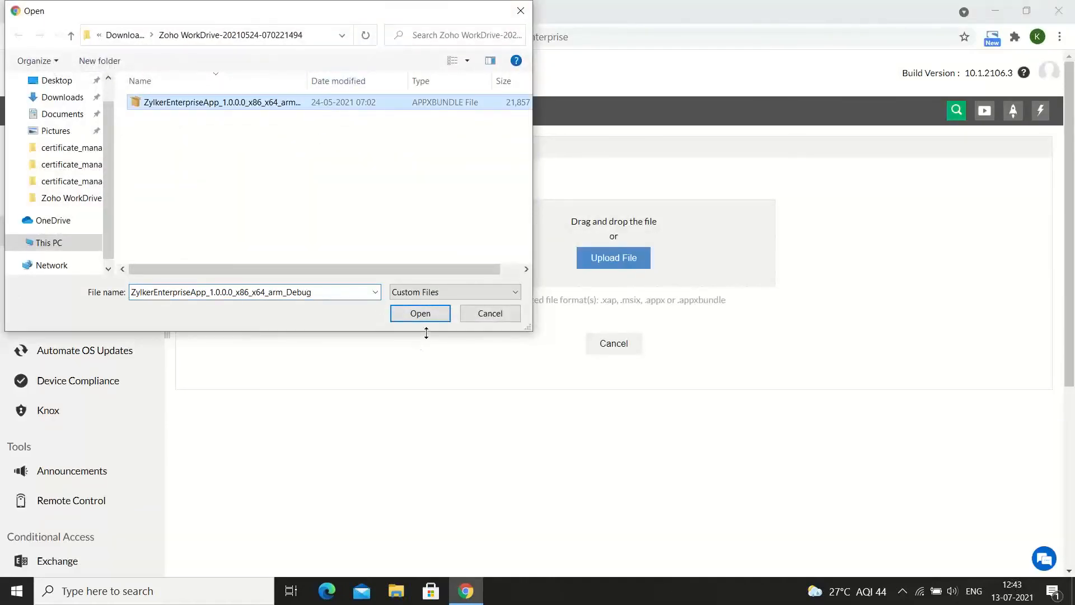
pyautogui.click(426, 314)
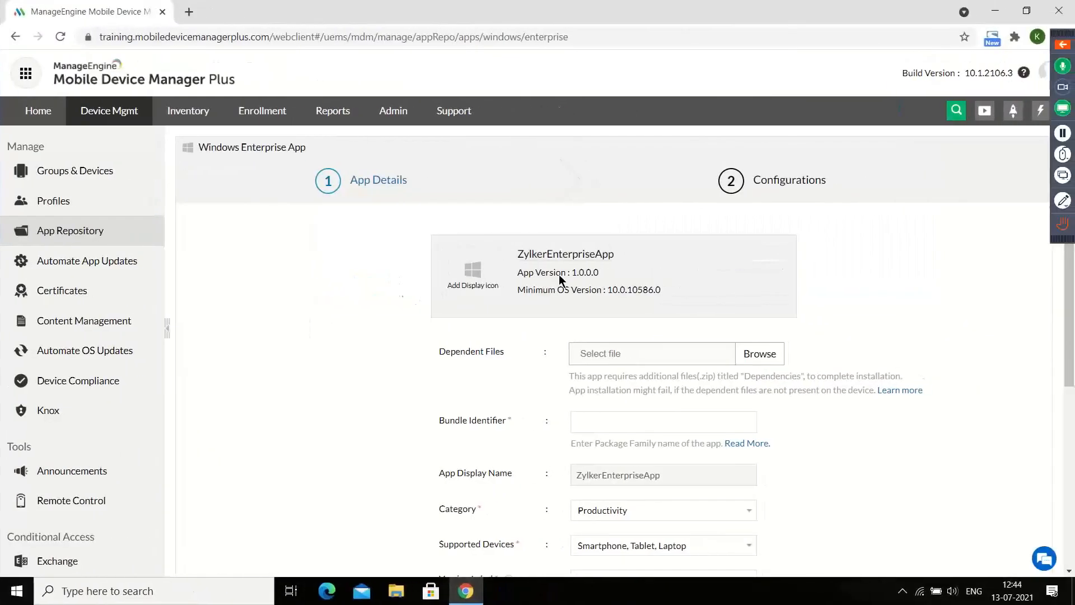
# - Upload the General compliance PDF as new content in Content Management
pyautogui.click(118, 327)
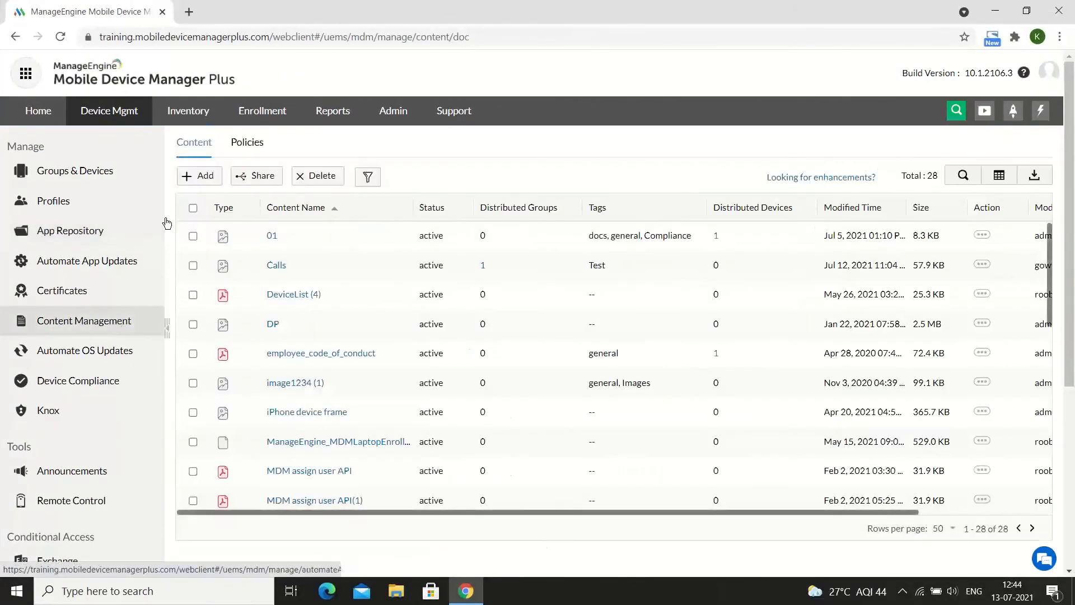
pyautogui.click(192, 178)
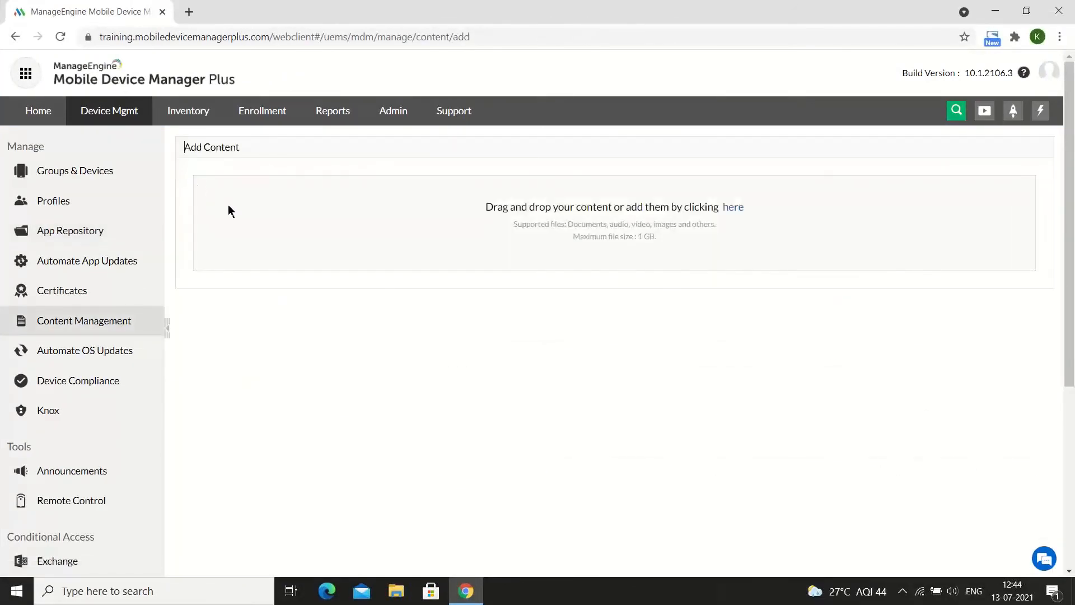
pyautogui.moveTo(567, 219); pyautogui.dragTo(699, 219)
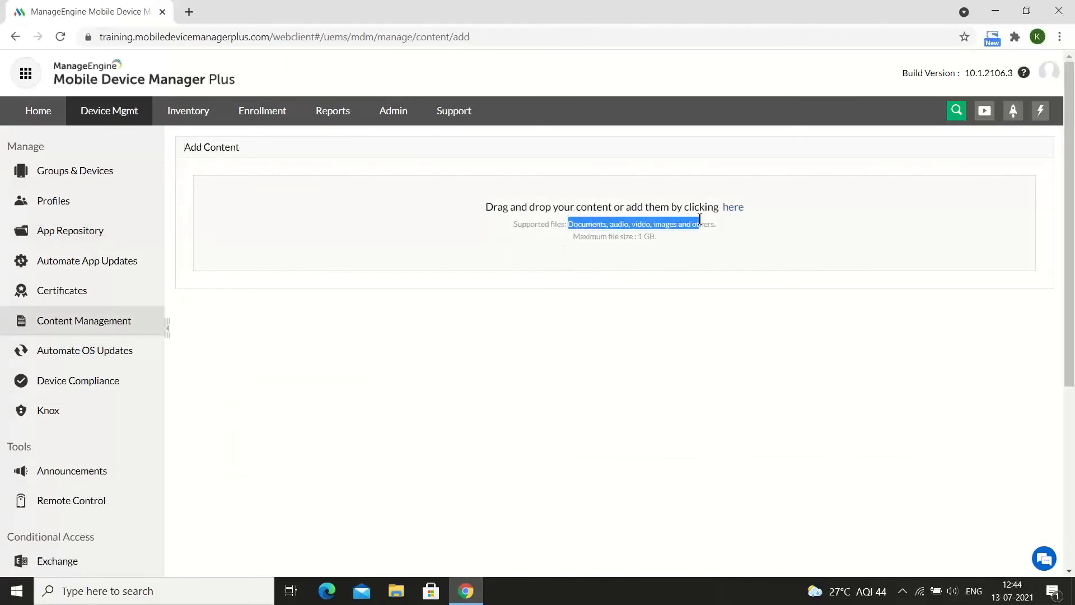
pyautogui.click(733, 208)
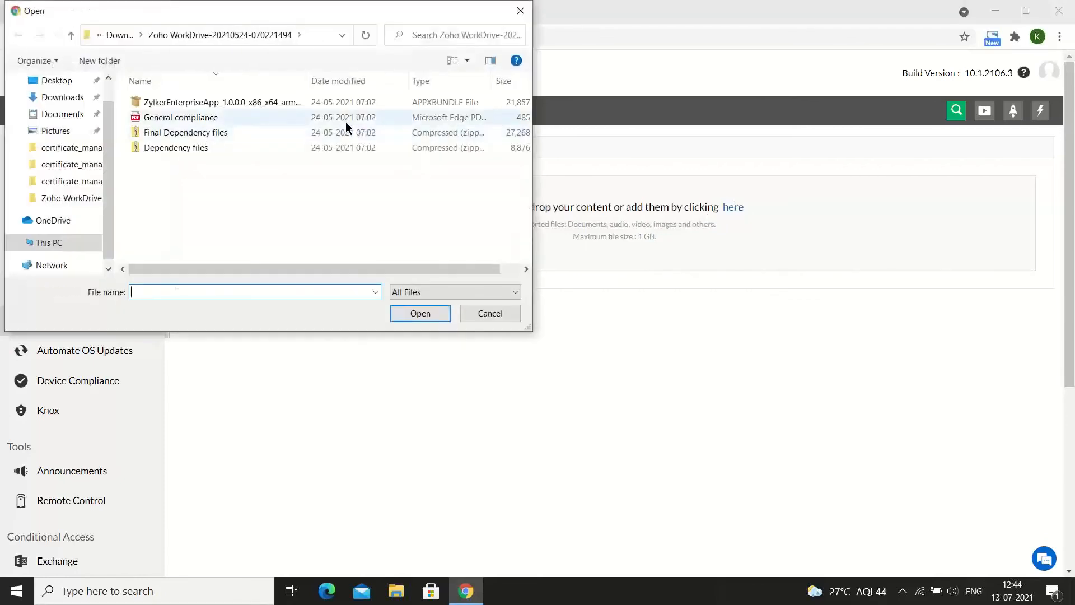
pyautogui.click(345, 122)
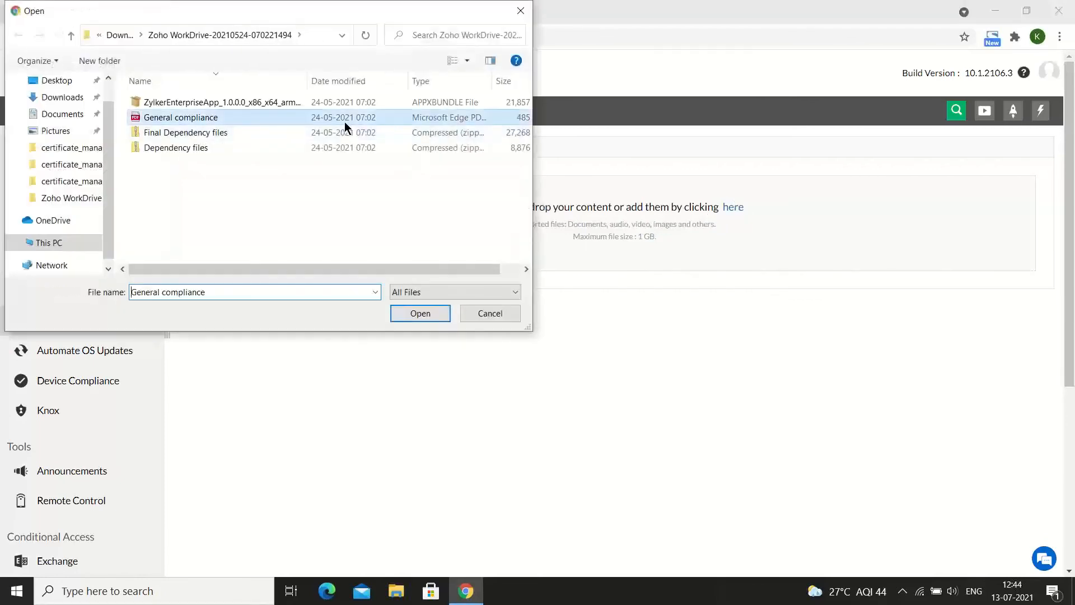
pyautogui.click(425, 318)
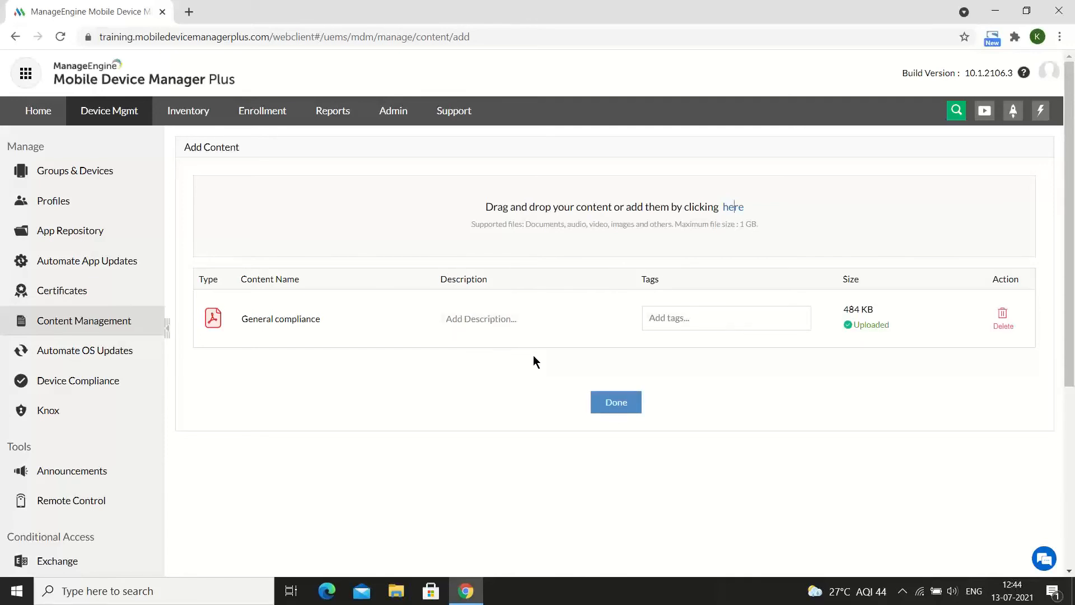
# - Tag the General compliance file with Compliance and finish adding it to the content list
pyautogui.click(705, 319)
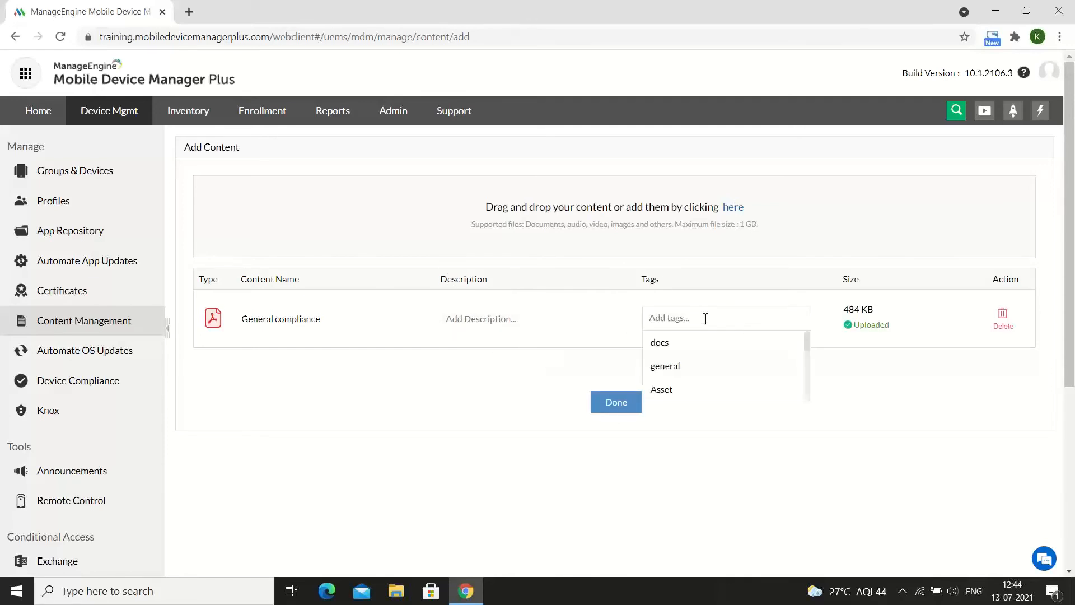
pyautogui.write('compl')
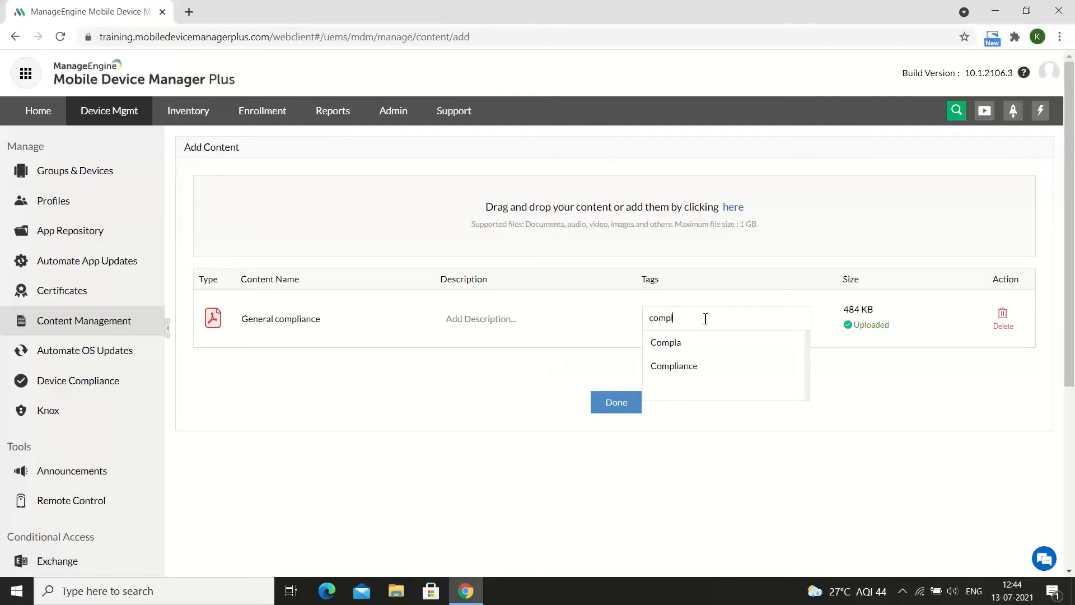
pyautogui.click(705, 367)
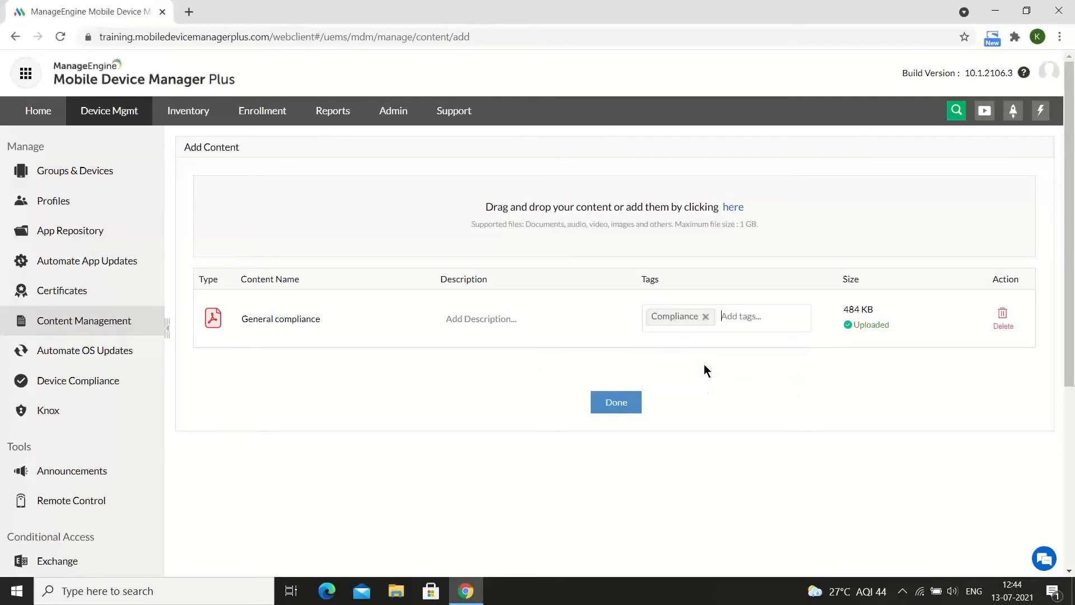
pyautogui.click(627, 397)
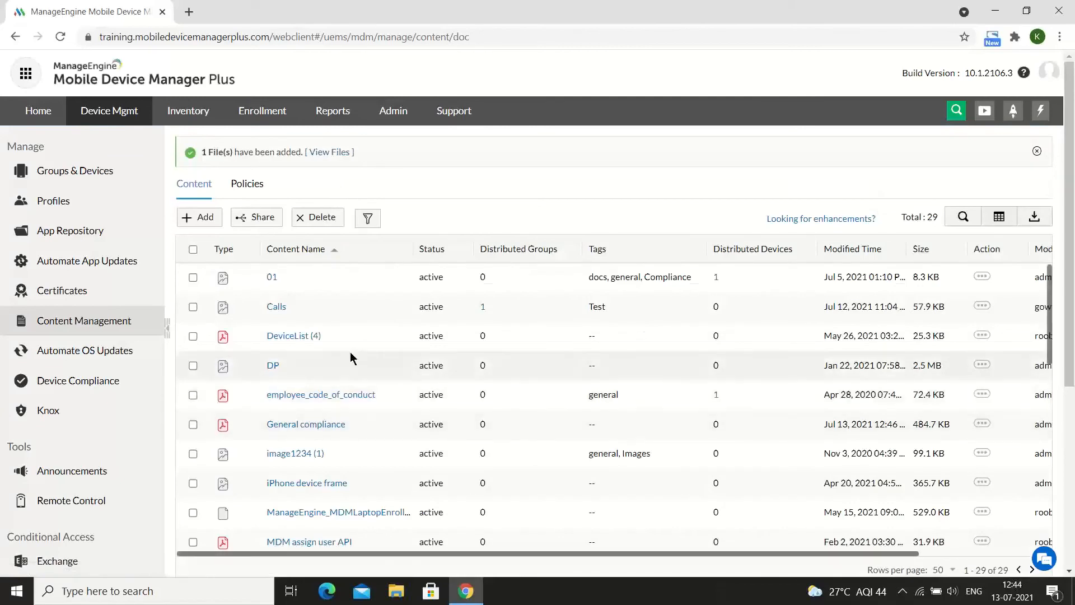
pyautogui.click(242, 221)
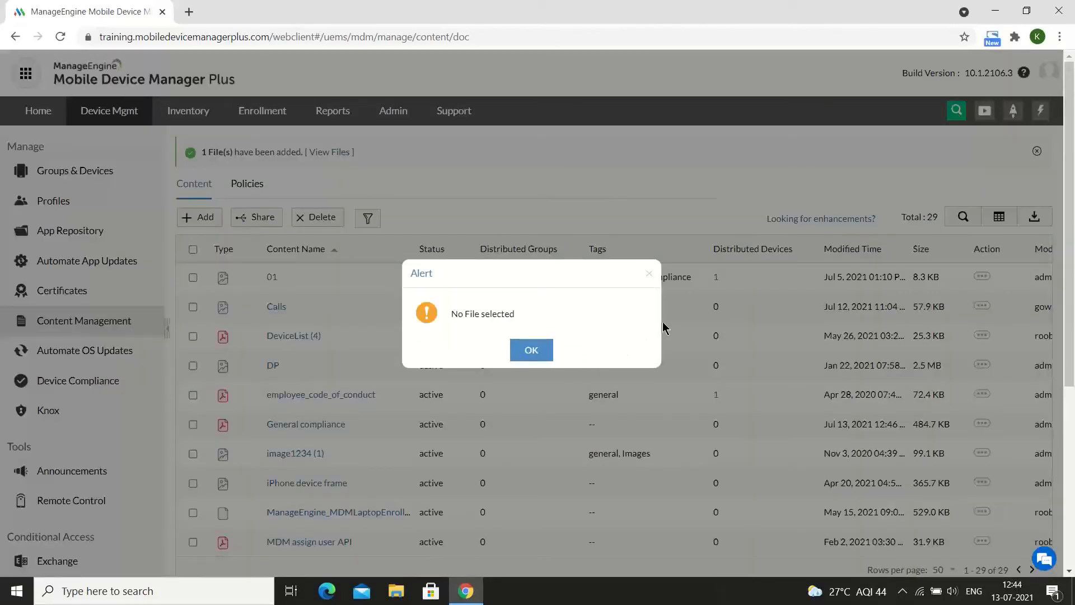
pyautogui.click(649, 276)
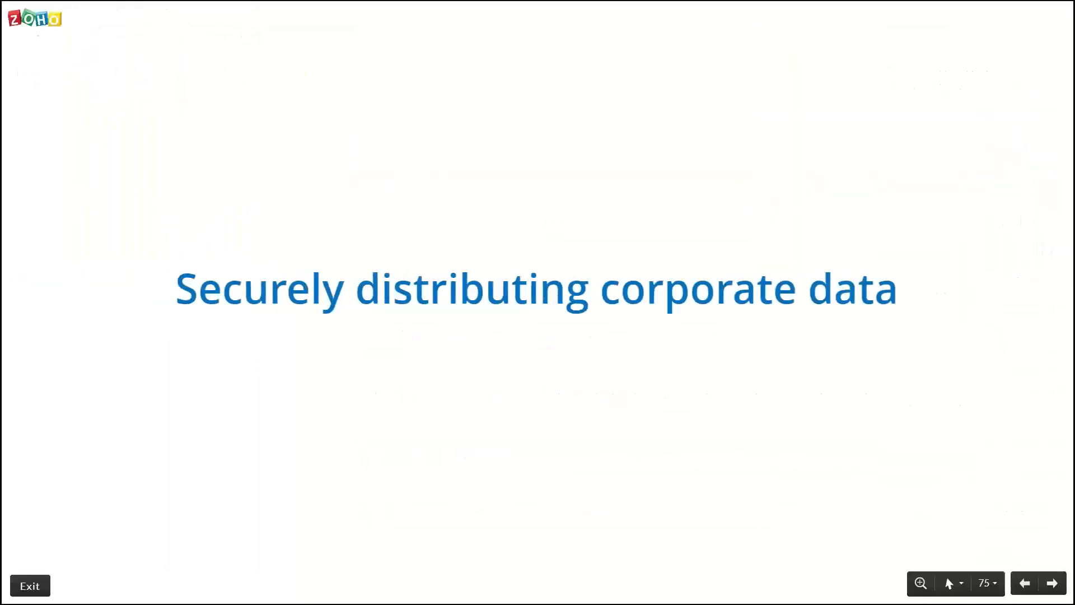
# - In the slide presentation, advance from Securely distributing corporate data through the Content Catalog slides and past the AD Asset Binding slide
pyautogui.press('Right')
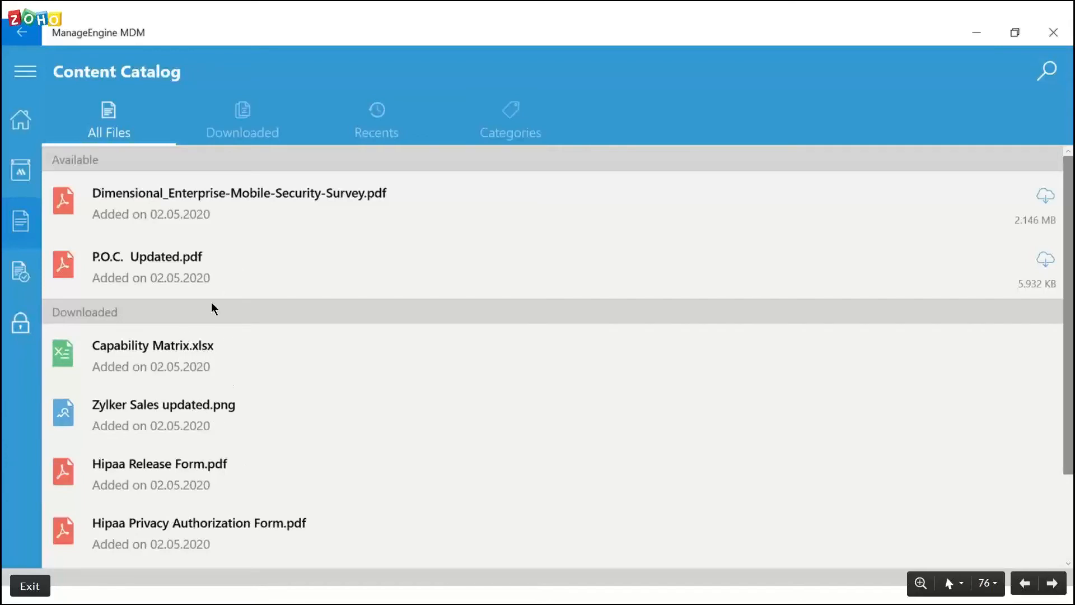
pyautogui.click(242, 135)
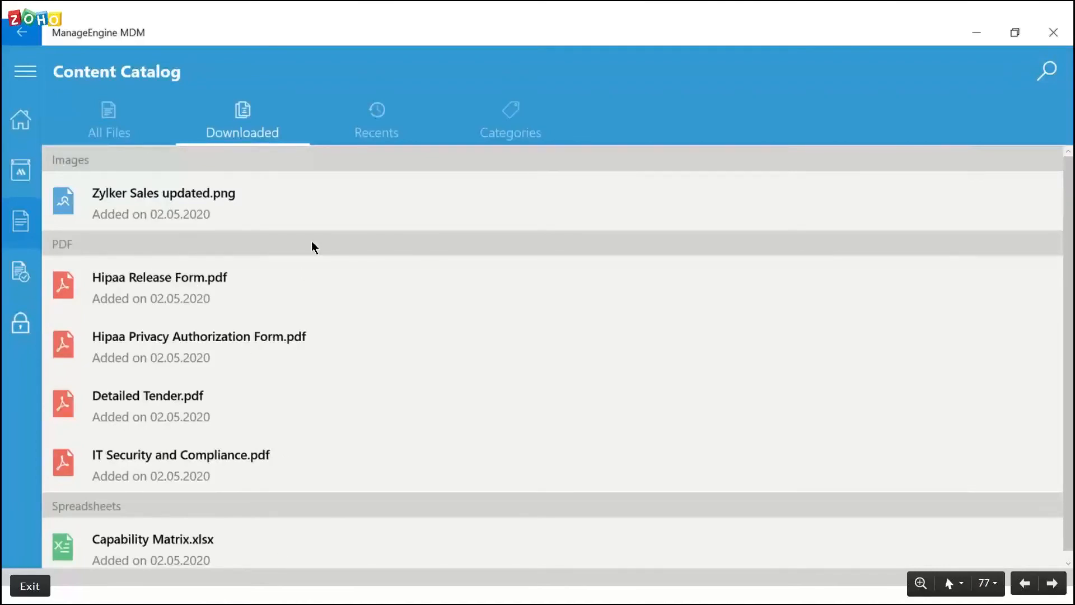
pyautogui.click(382, 119)
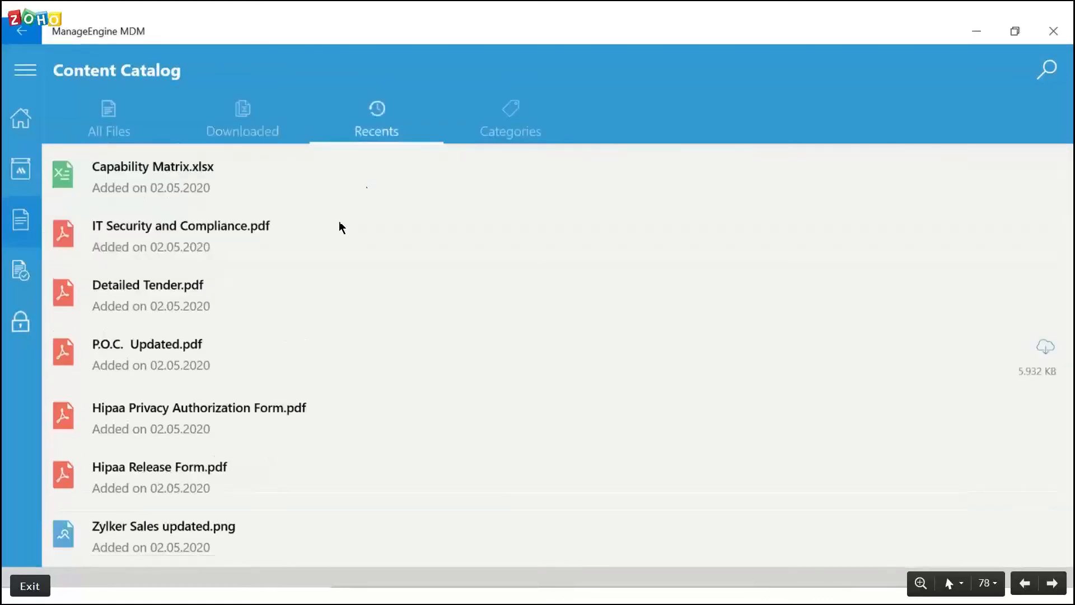
pyautogui.click(288, 177)
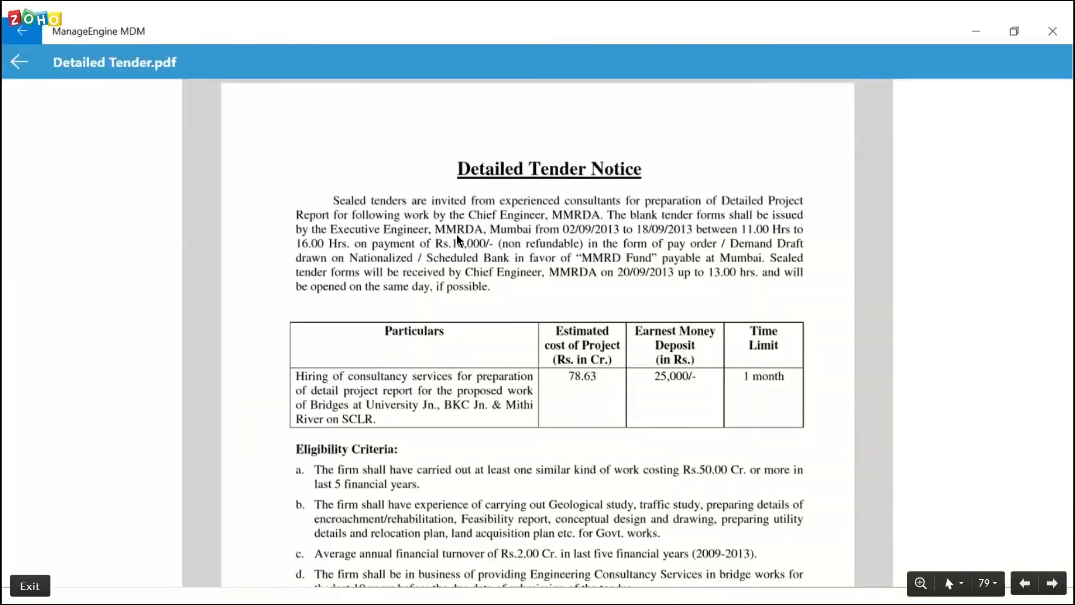
pyautogui.click(442, 103)
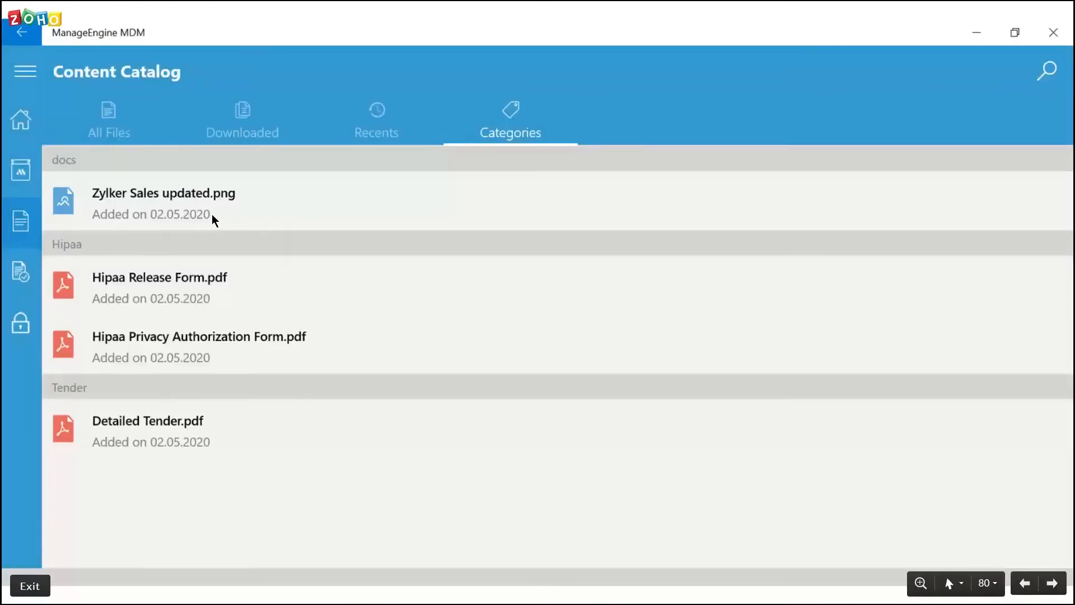
pyautogui.click(305, 230)
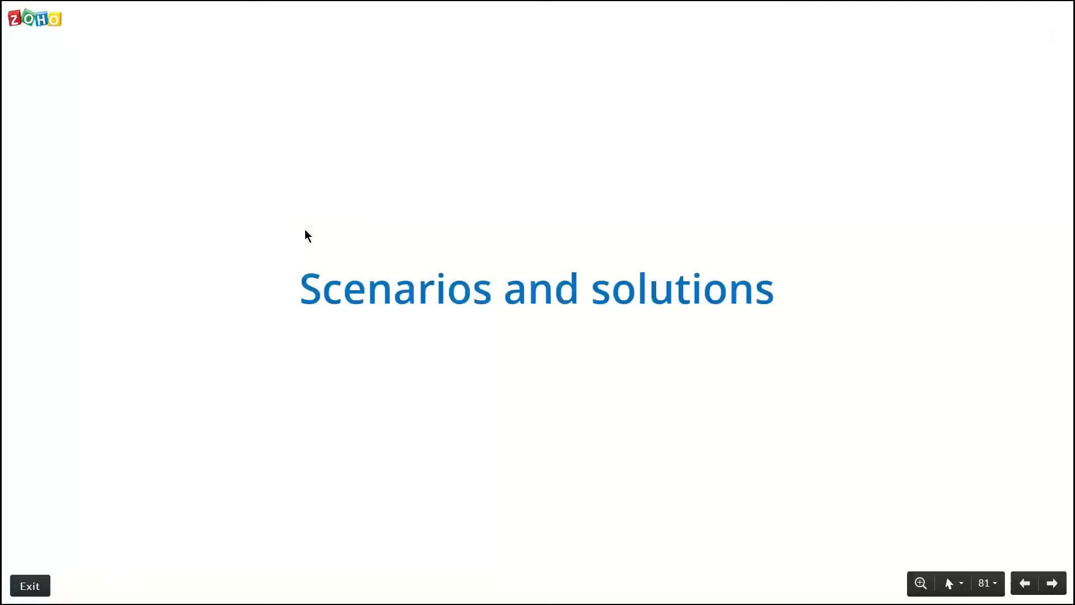
pyautogui.click(424, 348)
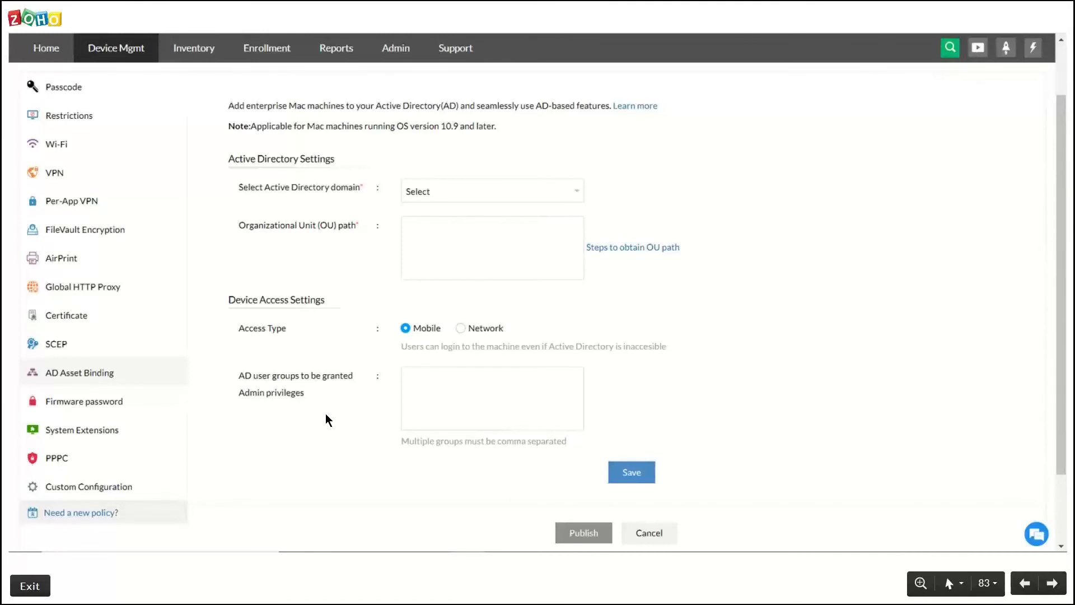
pyautogui.press('Right')
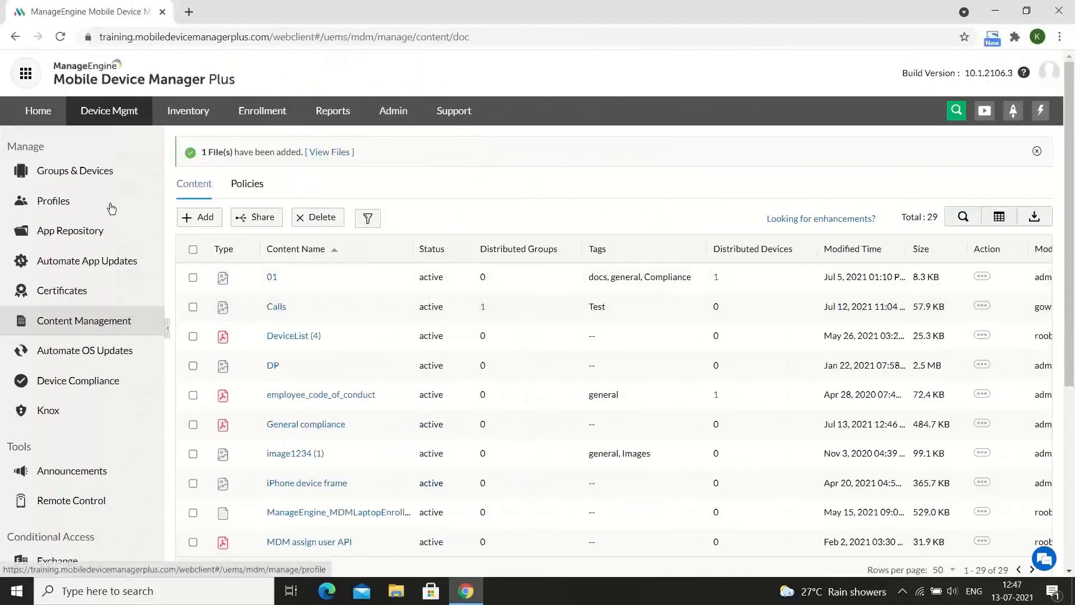
# - In Mobile Device Manager Plus, create an iOS/iPadOS profile named "ios contact" and continue to its policy configuration
pyautogui.click(111, 208)
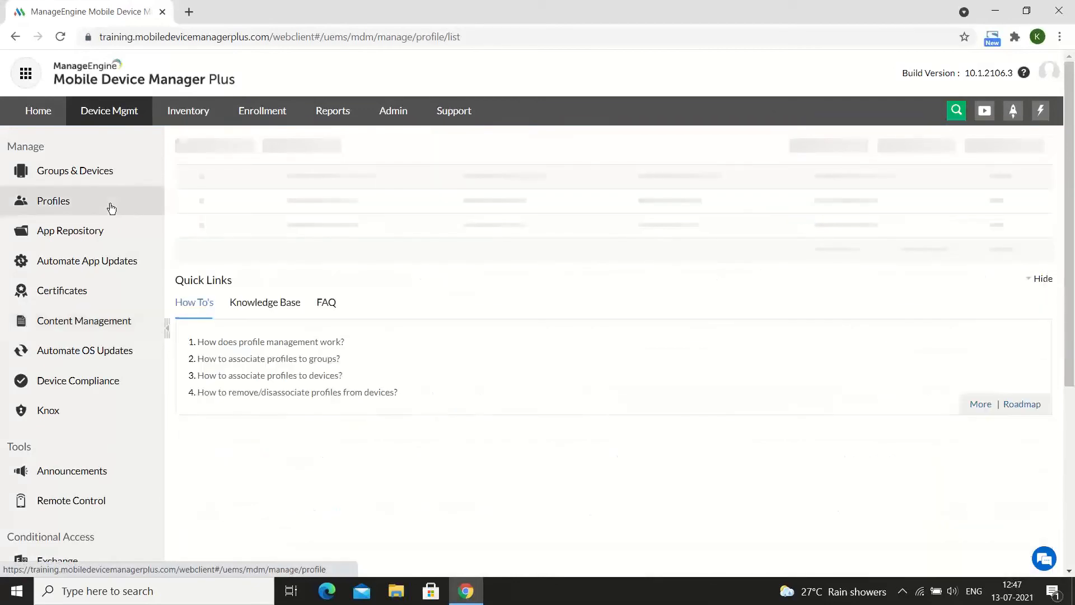
pyautogui.click(217, 150)
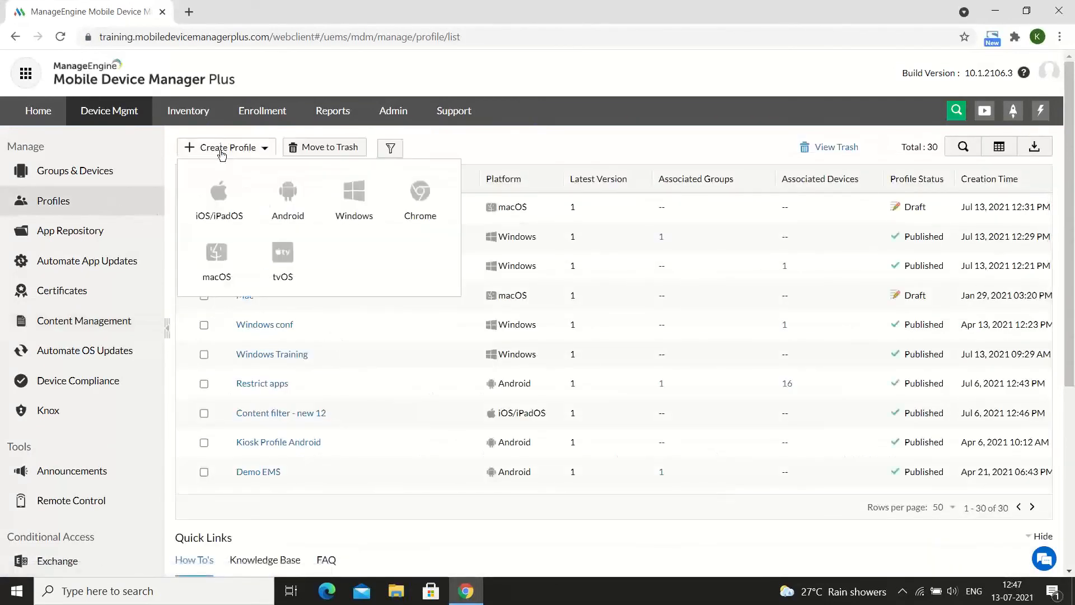
pyautogui.click(221, 201)
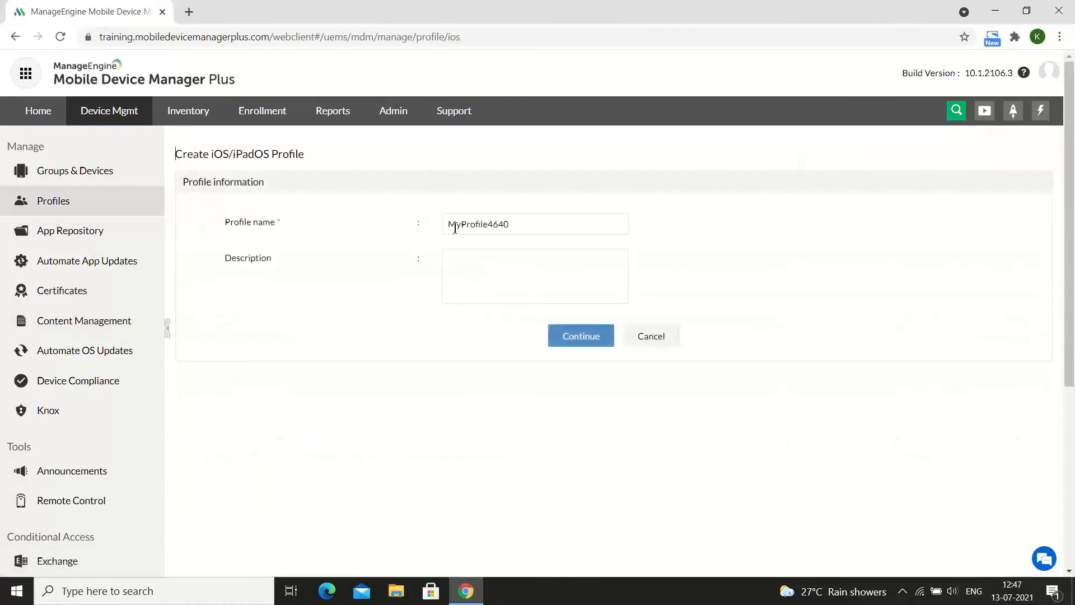
pyautogui.doubleClick(461, 226)
pyautogui.write('ios')
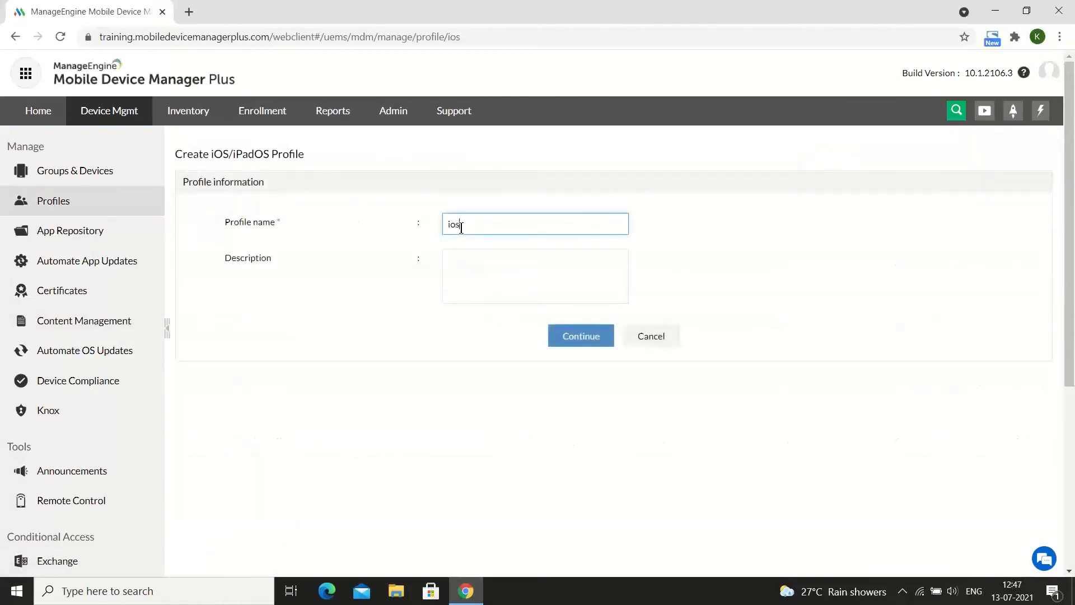
pyautogui.write(' contact')
pyautogui.click(586, 340)
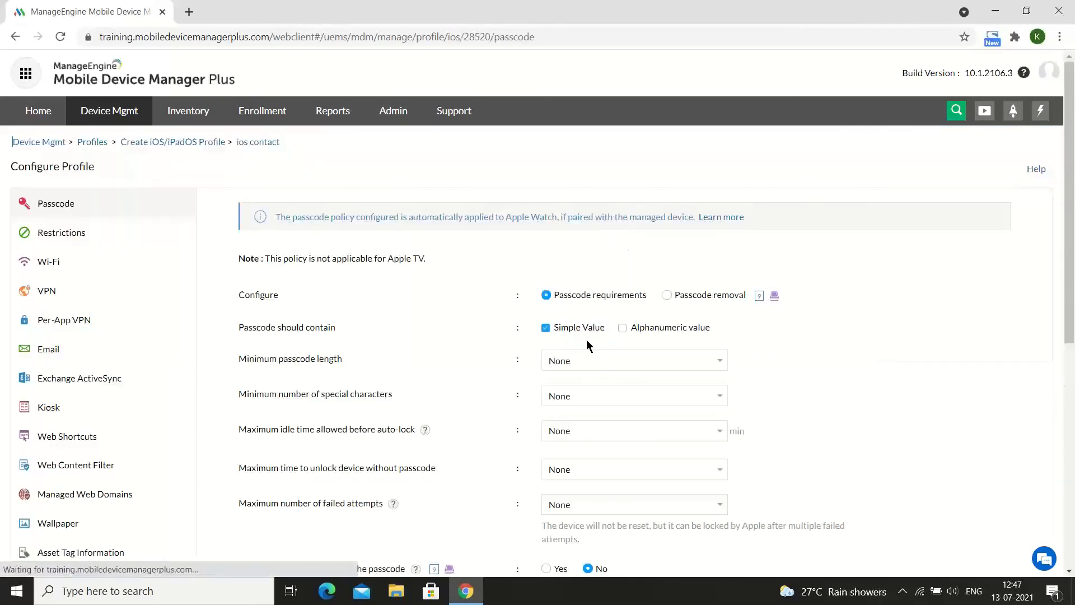
# - Open the CardDAV policy of the ios contact profile and highlight the CardDAV account text in its description
pyautogui.scroll(-4, 163, 463)
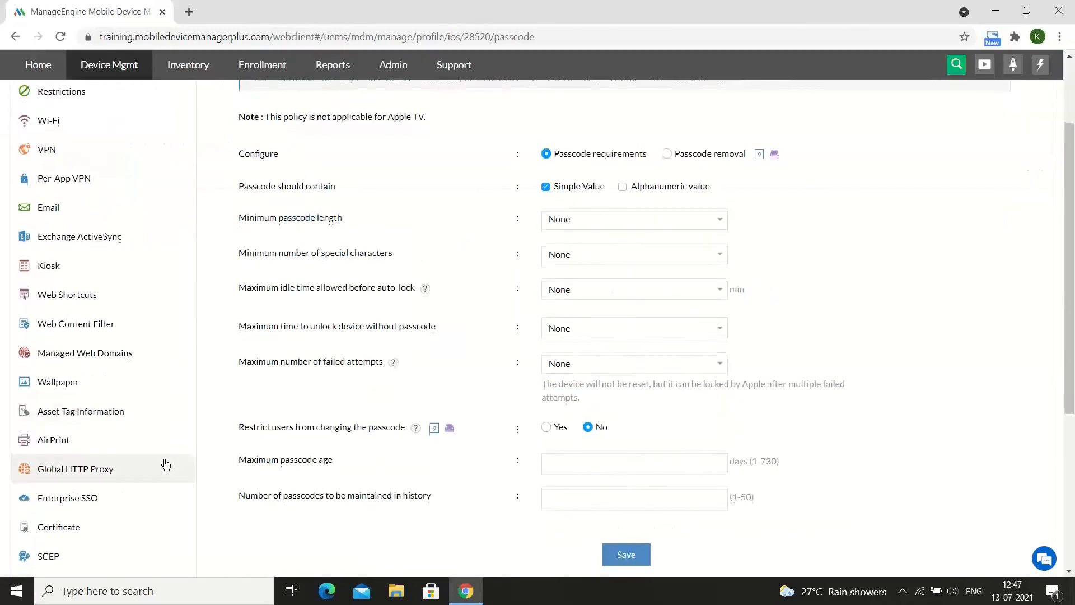
pyautogui.click(140, 535)
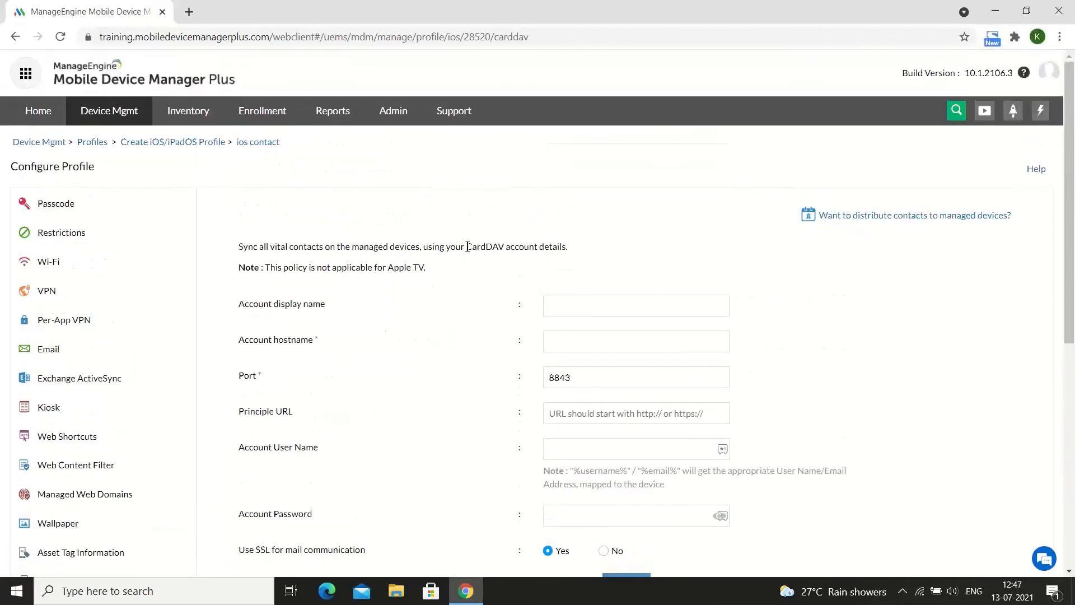
pyautogui.moveTo(467, 247); pyautogui.dragTo(541, 251)
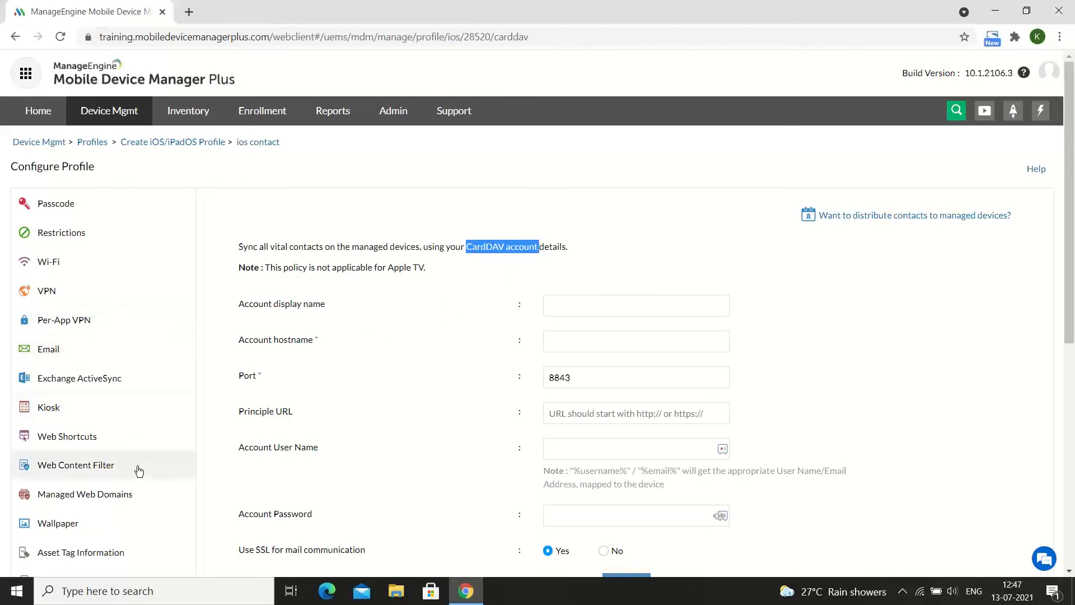
# - Open the profile's CalDAV policy, highlight the CalDAV account text in its description, and look over the account fields
pyautogui.scroll(-8, 137, 470)
pyautogui.click(124, 367)
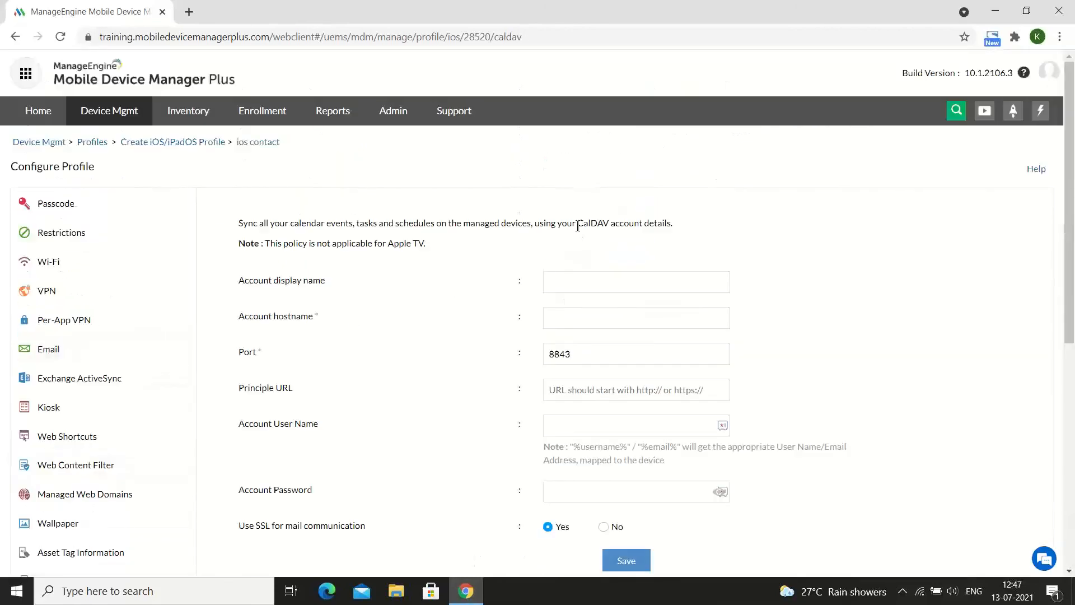
pyautogui.moveTo(577, 223); pyautogui.dragTo(634, 223)
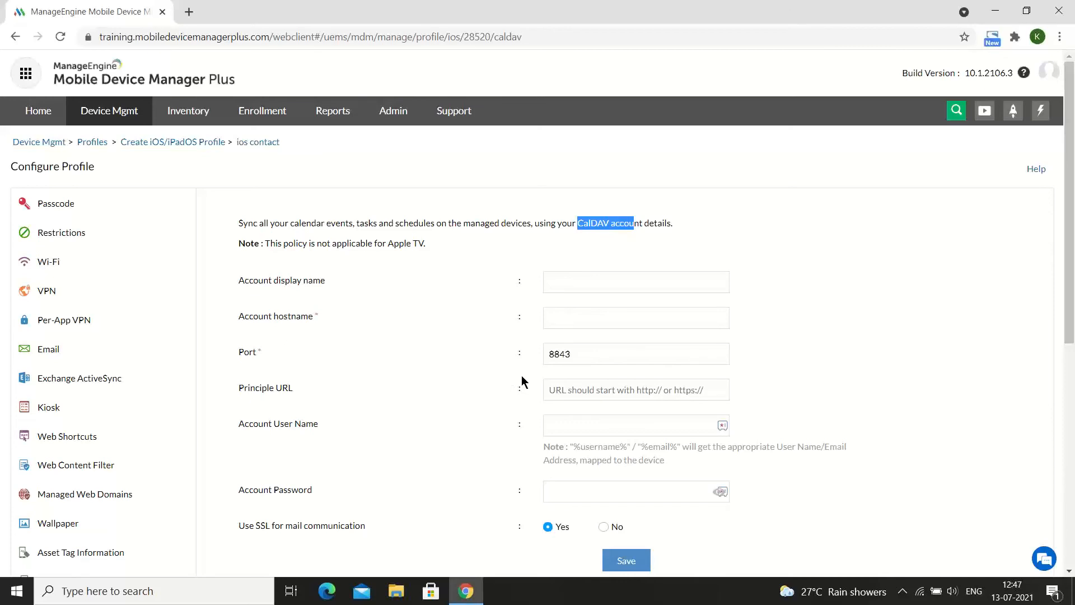
pyautogui.scroll(-2, 521, 377)
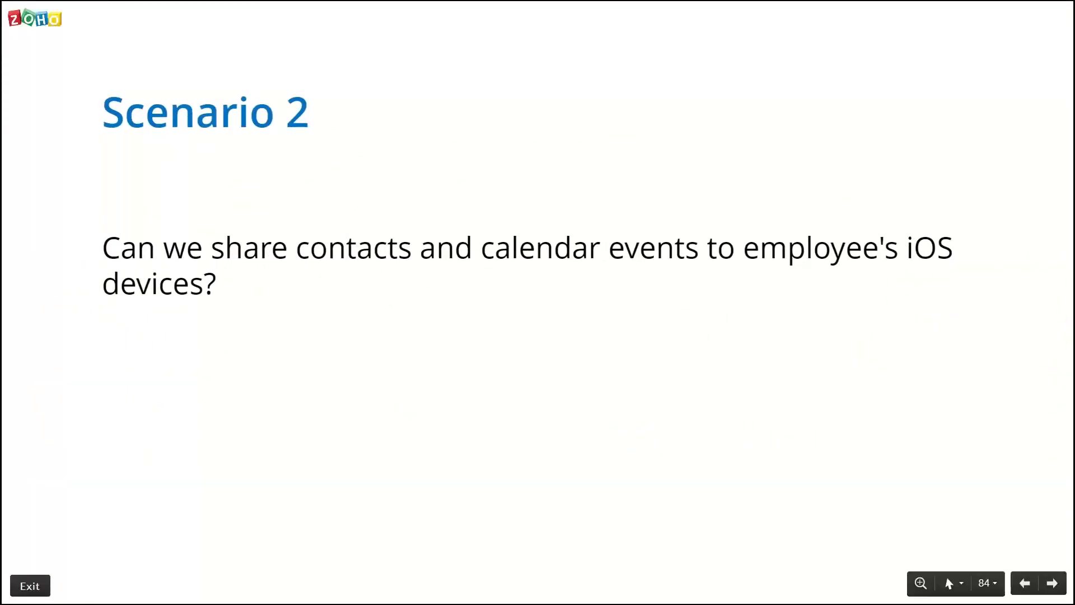
# - Advance the presentation past Scenario 2, and in Mobile Device Manager Plus set the profile's Global HTTP Proxy settings to Automatic
pyautogui.press('Right')
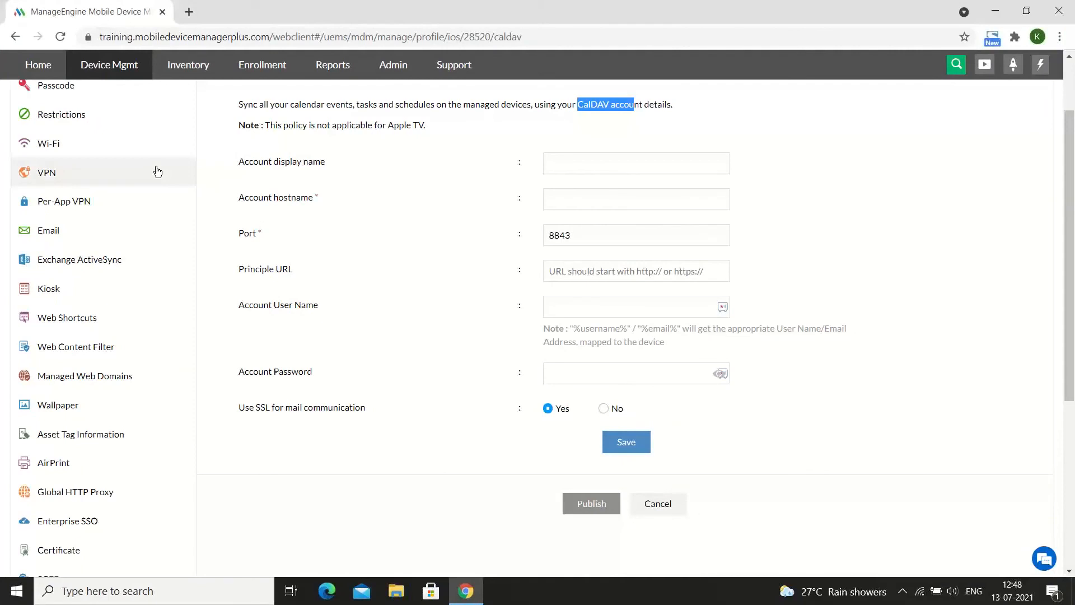
pyautogui.scroll(1, 157, 172)
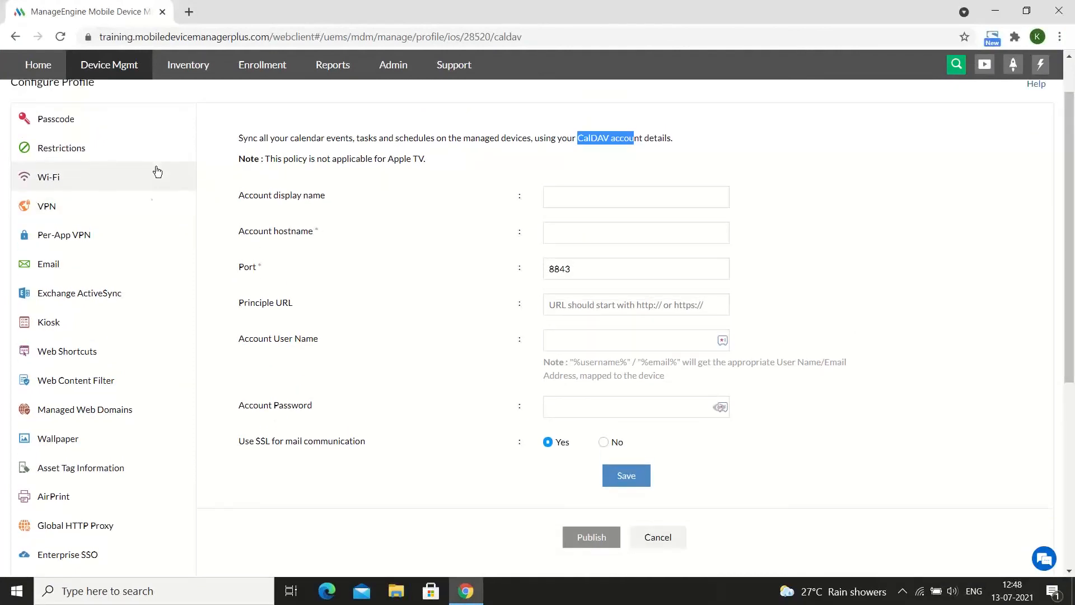
pyautogui.click(146, 524)
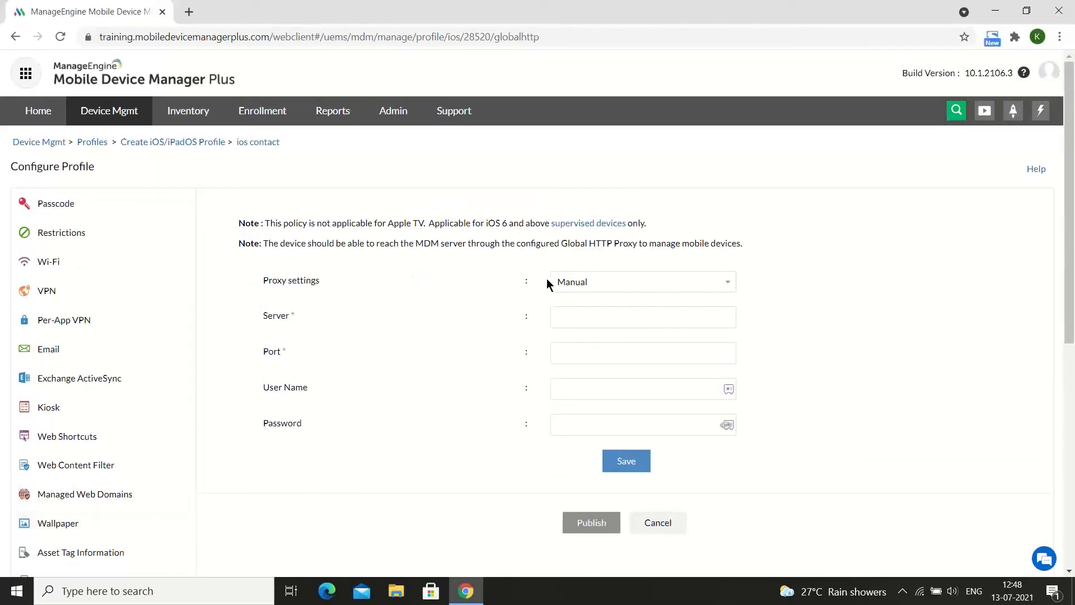
pyautogui.click(579, 281)
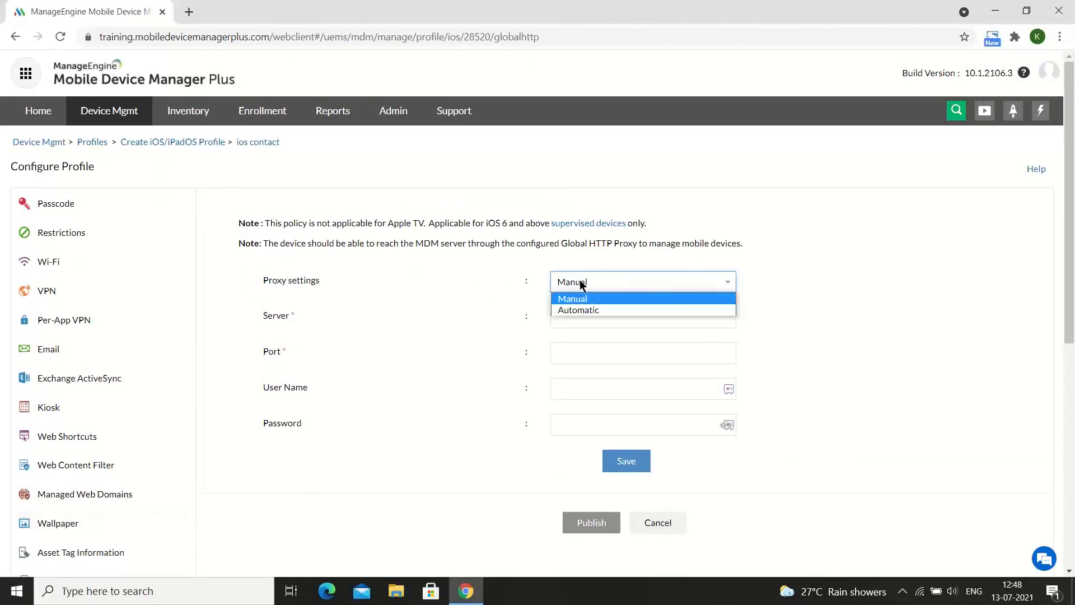
pyautogui.click(592, 308)
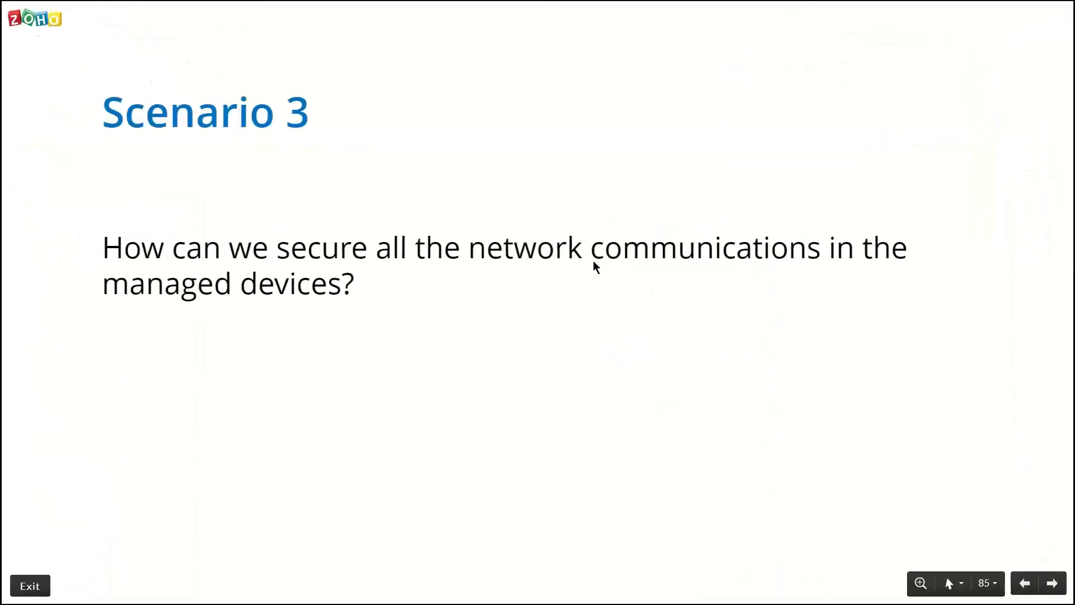
# - Advance the presentation past Scenario 3, examine the Failover Server prerequisites in Mobile Device Manager Plus, and return to the slides
pyautogui.press('Right')
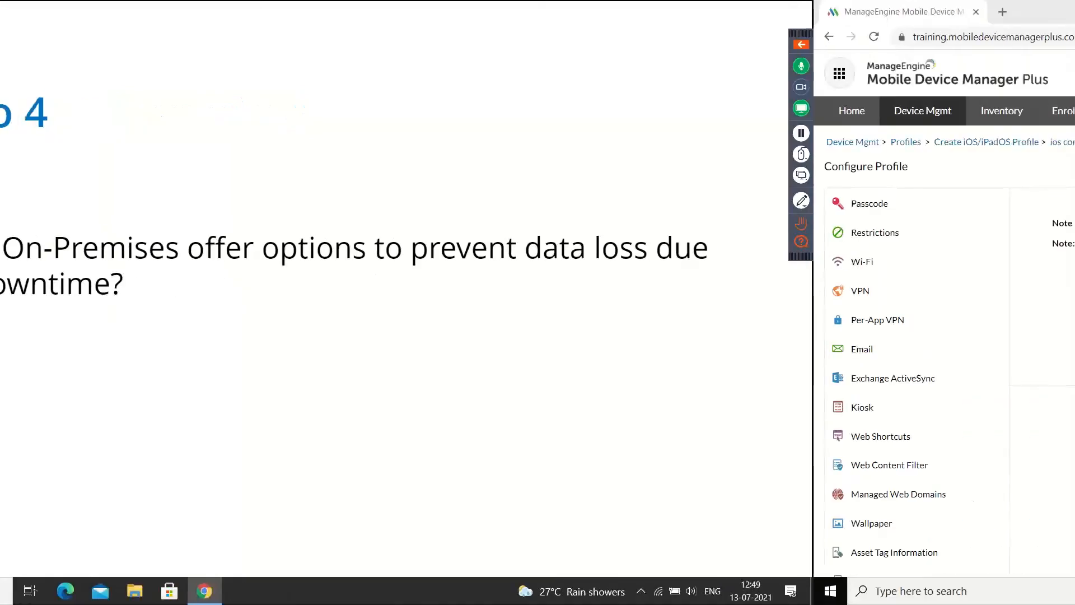
pyautogui.click(411, 109)
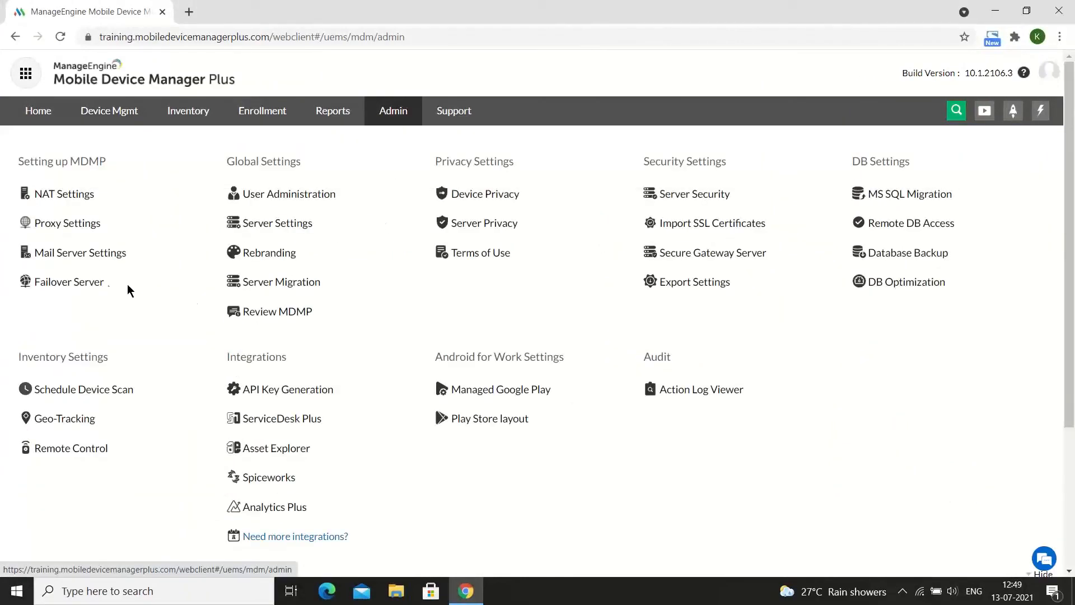
pyautogui.click(96, 282)
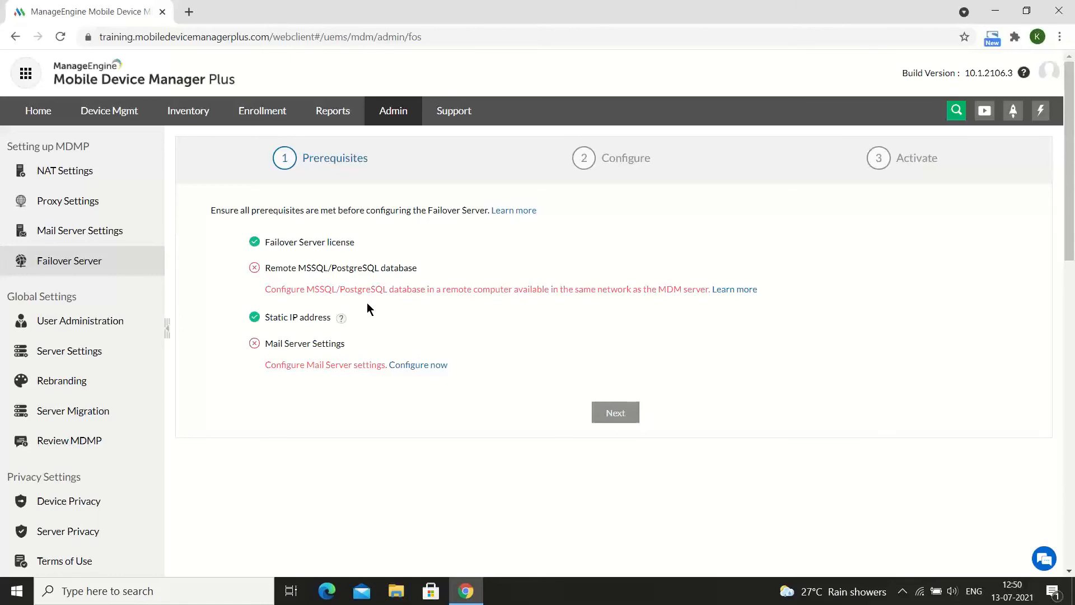
pyautogui.press('ctrl+super+Left')
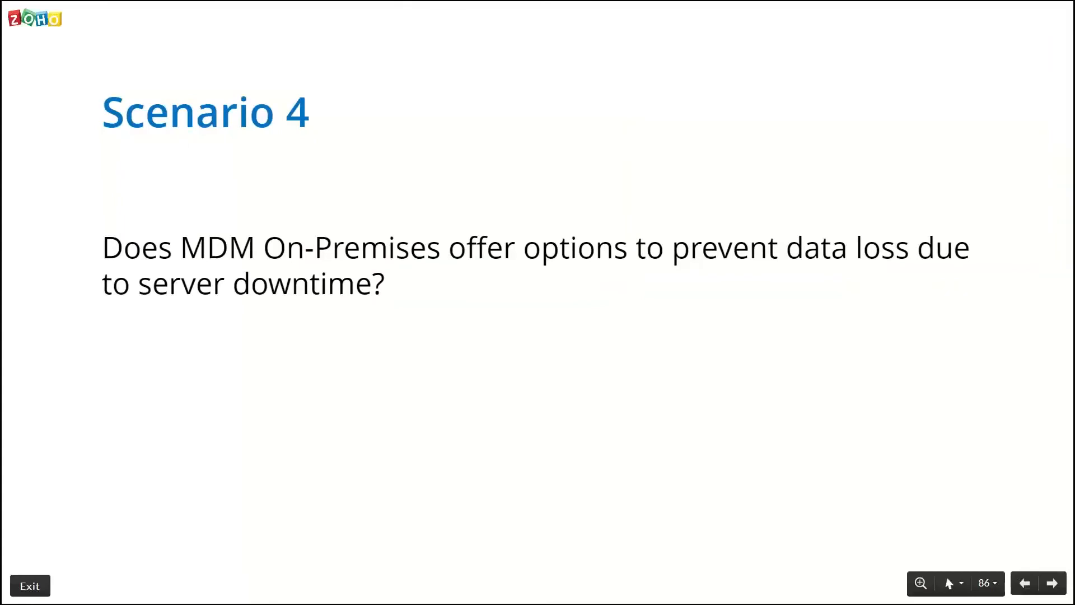
# - Advance the presentation past Scenario 4, and in Mobile Device Manager Plus open the Device Privacy settings for employee-owned devices for modification
pyautogui.press('Right')
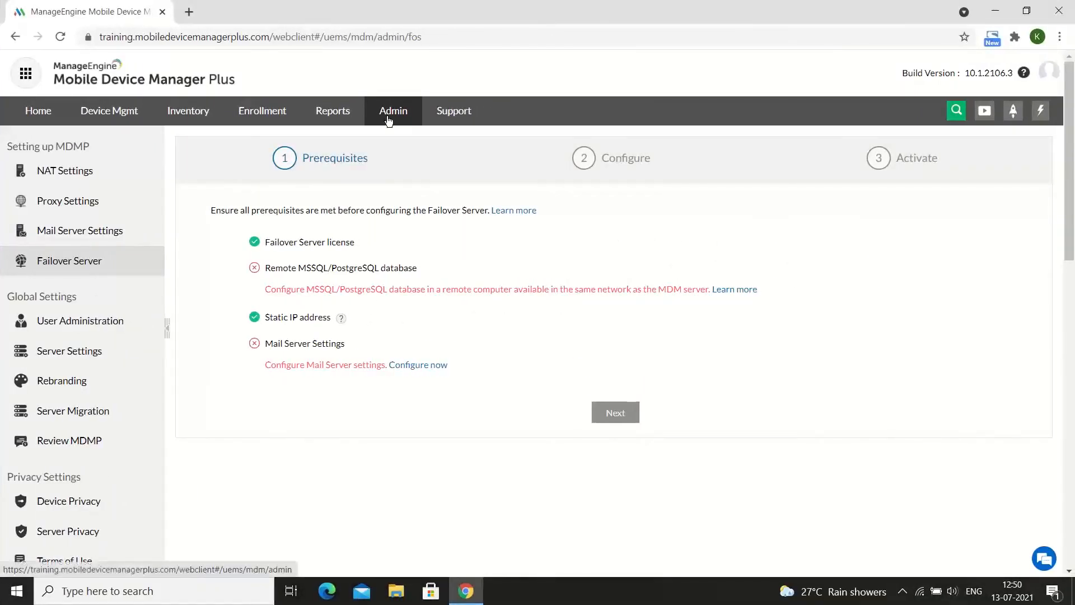
pyautogui.click(388, 120)
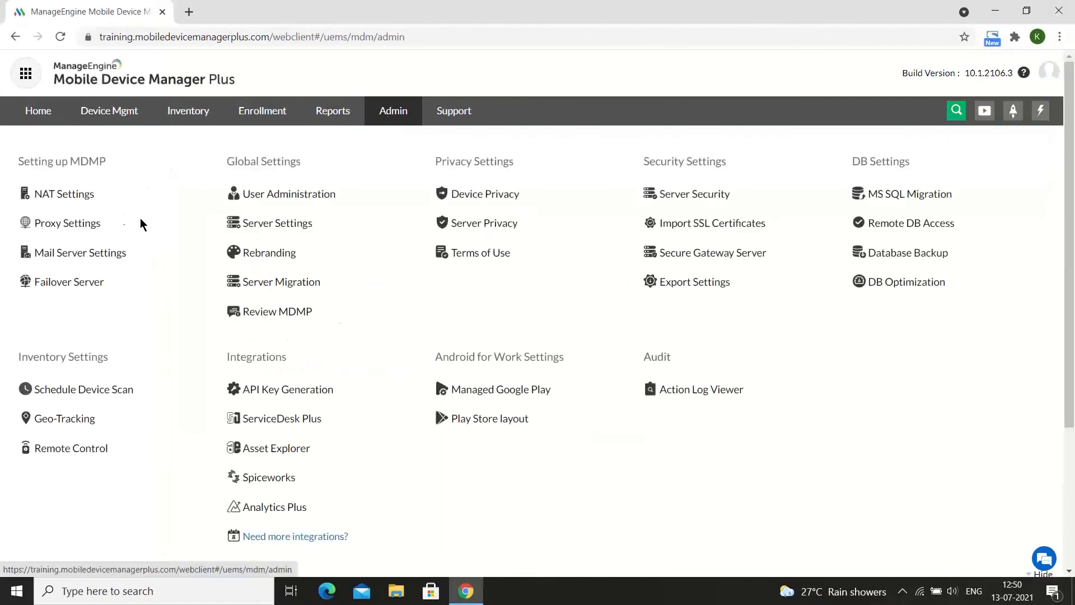
pyautogui.click(479, 197)
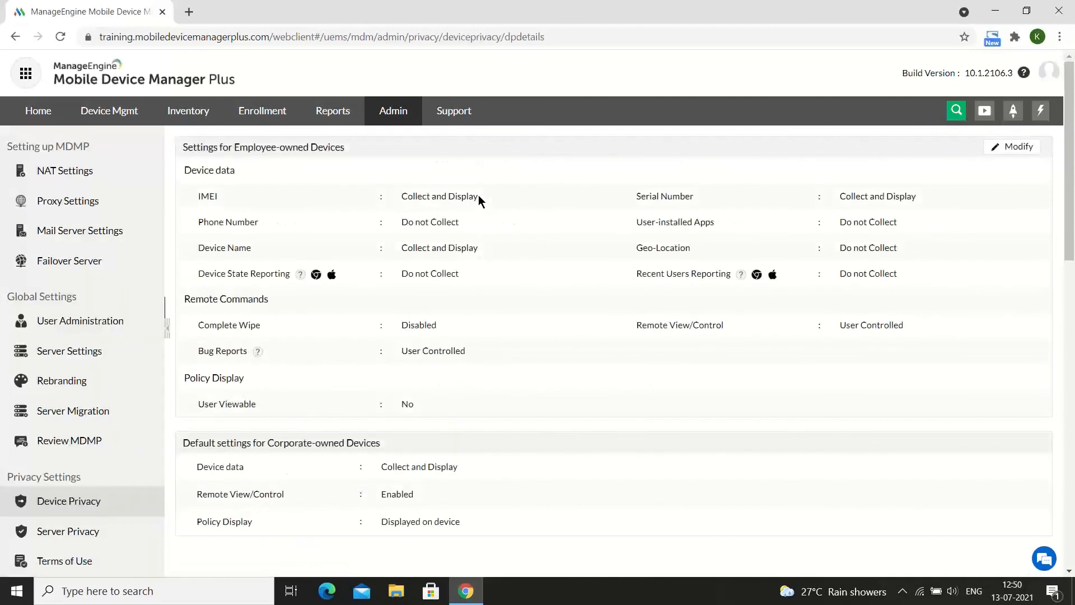
pyautogui.click(1004, 147)
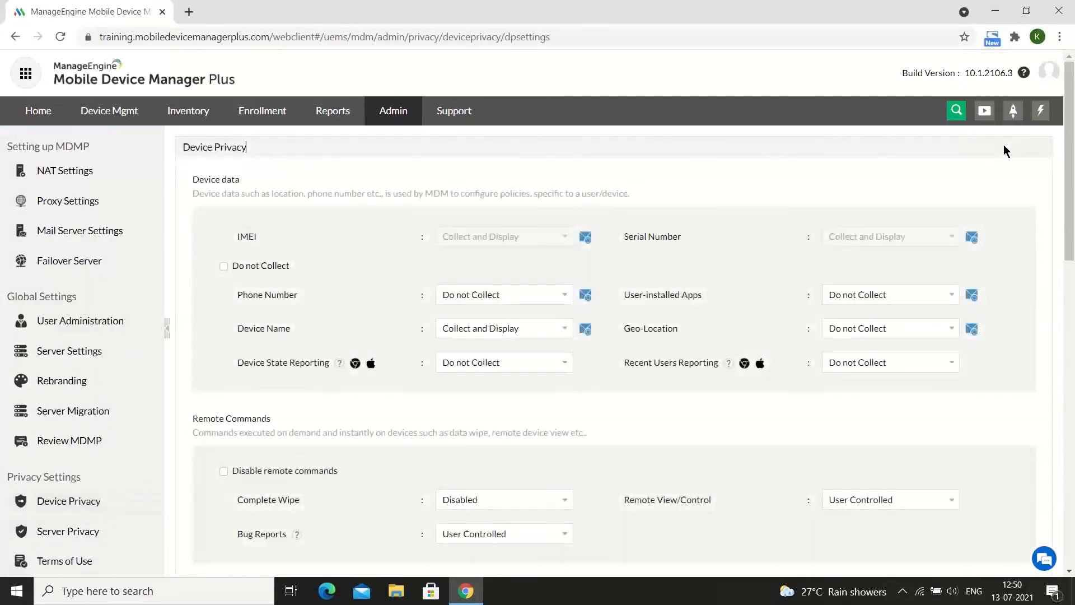
# - Review the device data, remote commands, policy display and applicable devices options, and save the device privacy settings
pyautogui.moveTo(192, 178); pyautogui.dragTo(523, 215)
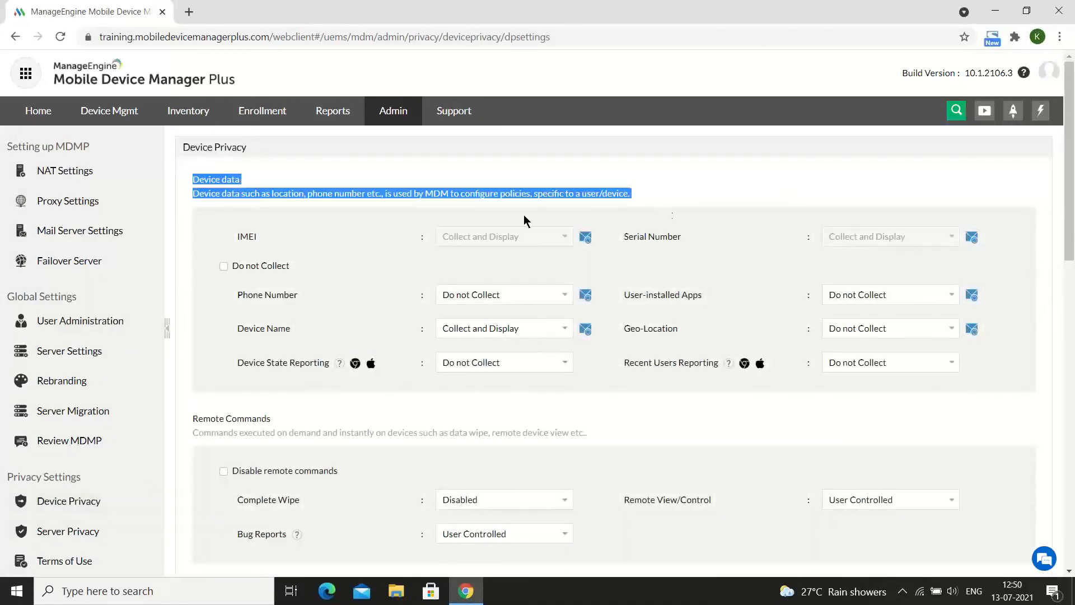
pyautogui.click(381, 239)
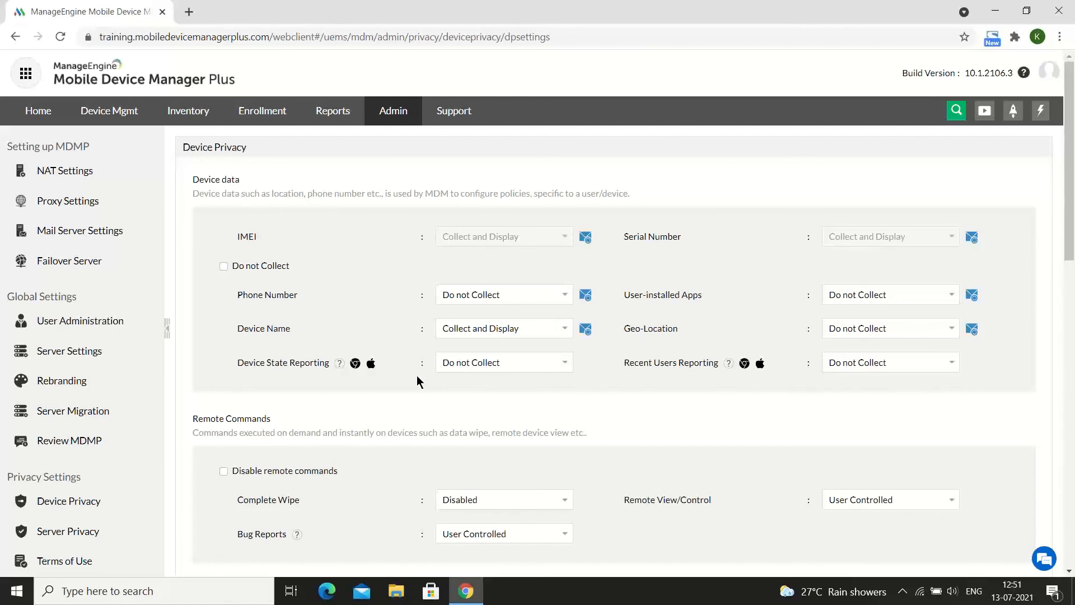
pyautogui.scroll(-2, 382, 469)
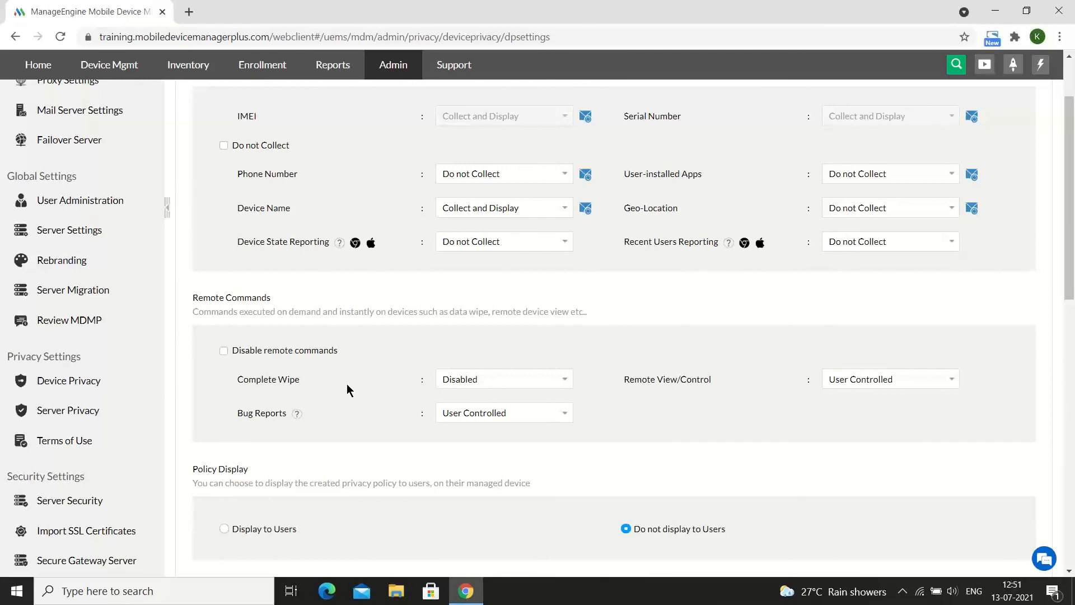
pyautogui.scroll(-1, 347, 384)
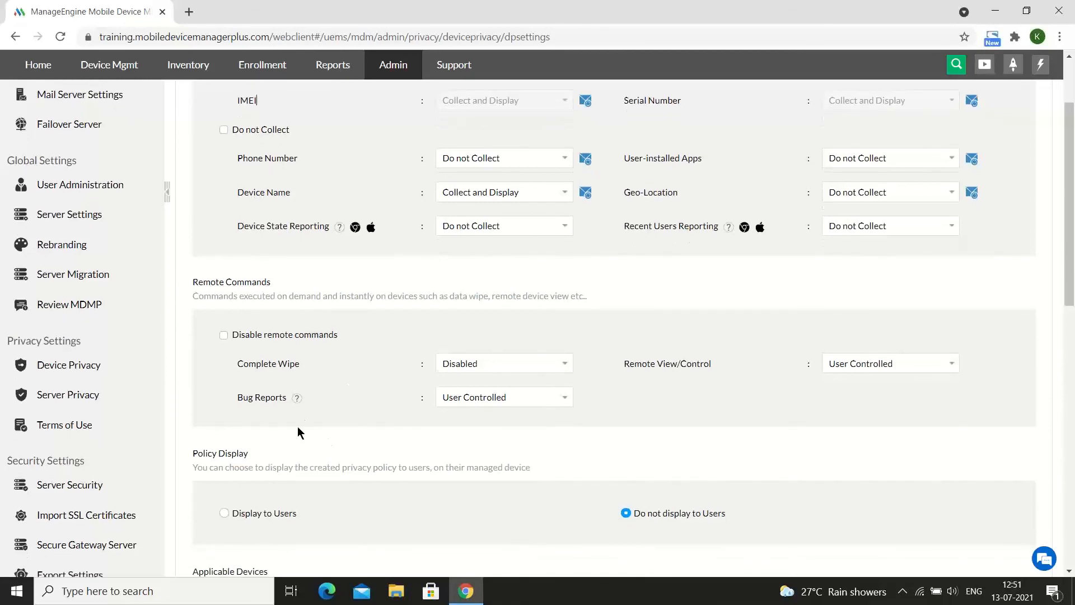
pyautogui.scroll(-2, 363, 520)
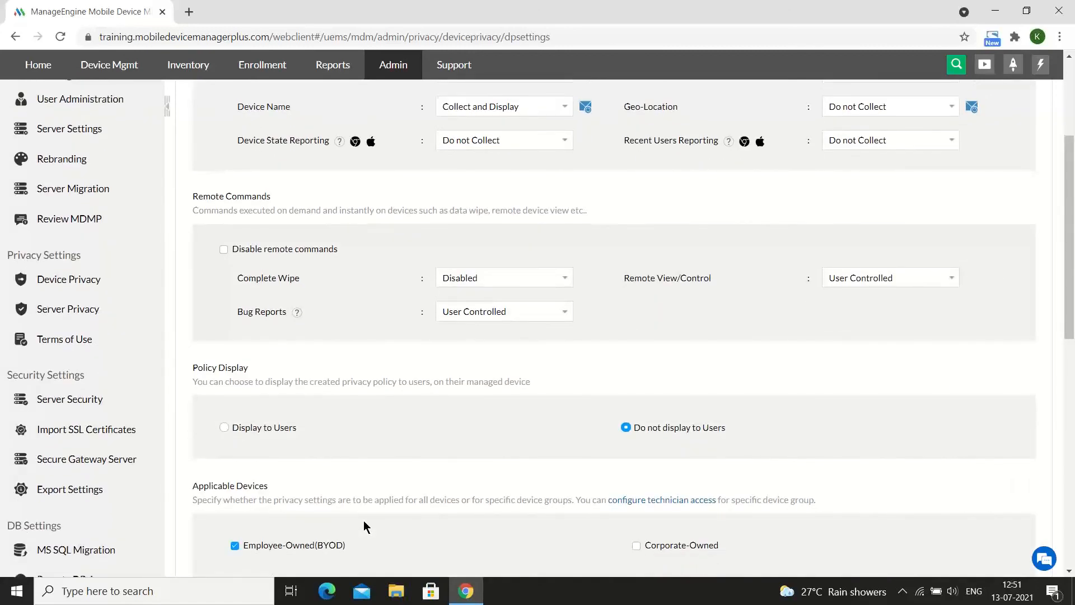
pyautogui.scroll(-1, 364, 519)
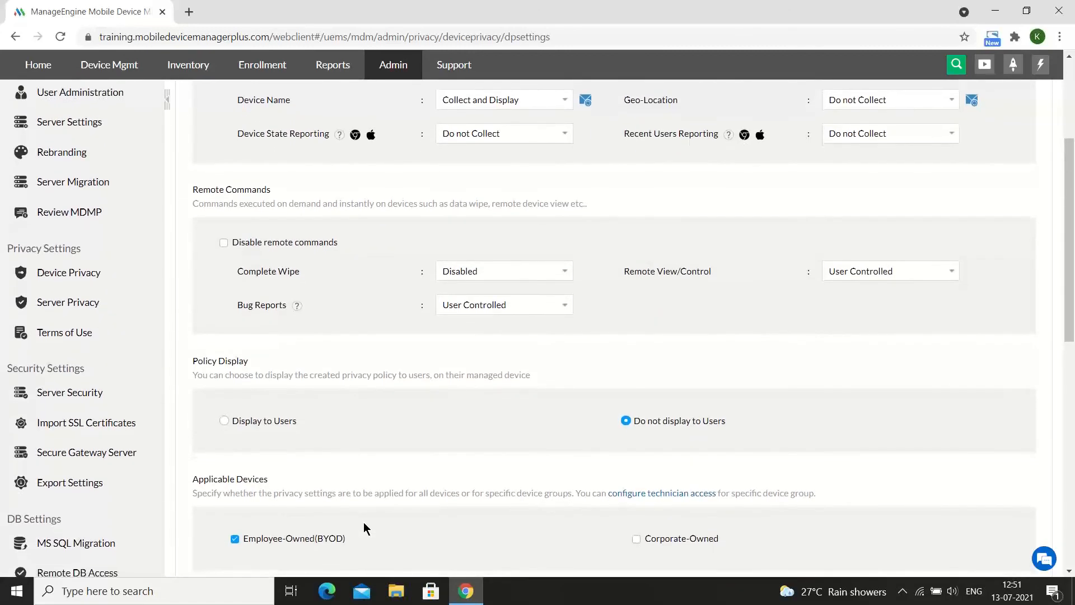
pyautogui.scroll(-1, 353, 546)
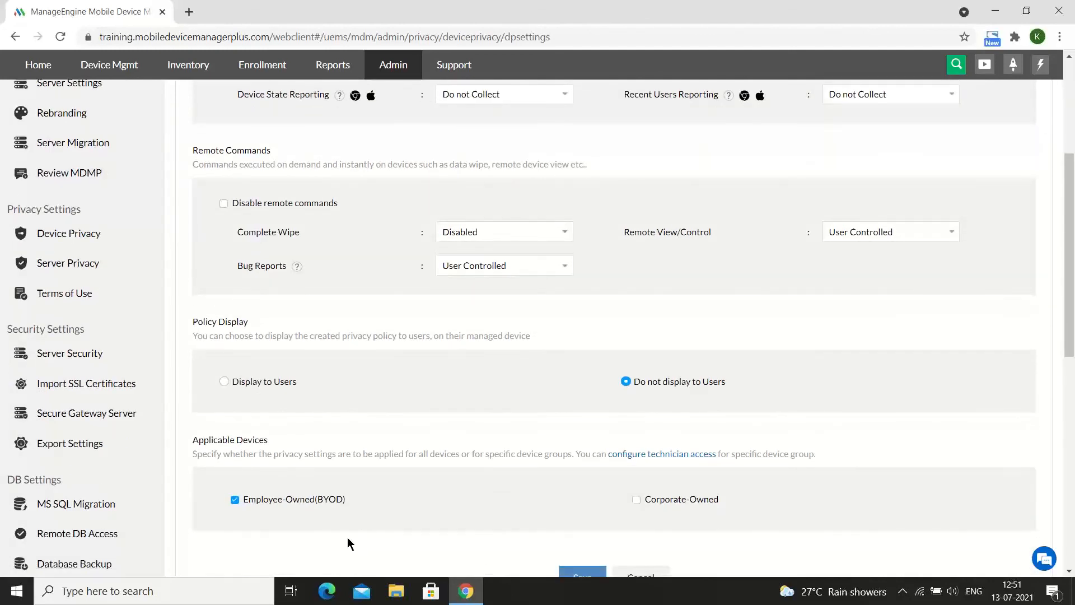
pyautogui.scroll(-1, 349, 543)
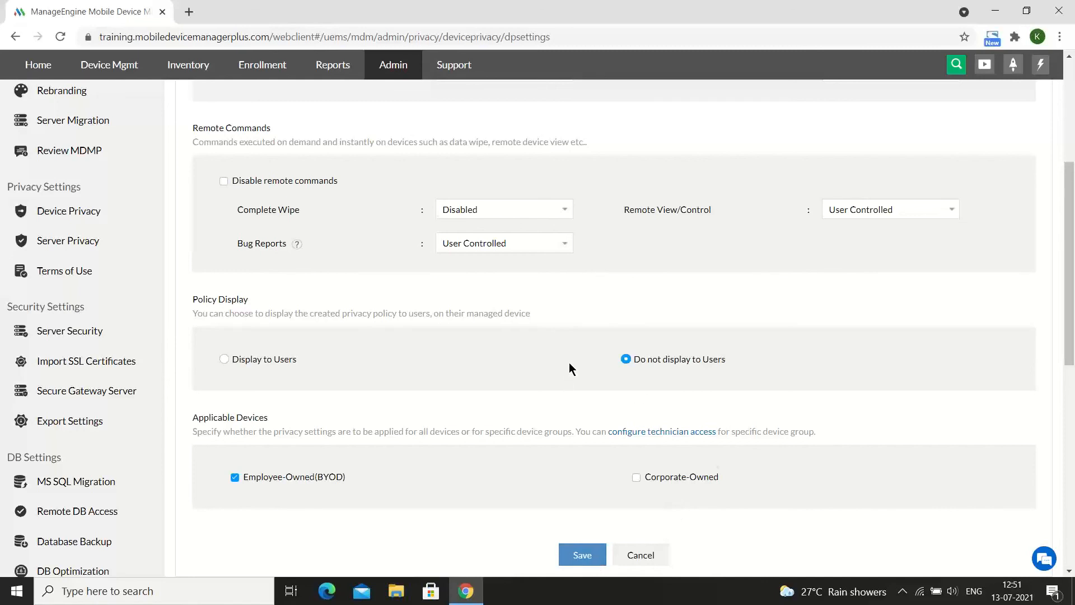
pyautogui.click(594, 562)
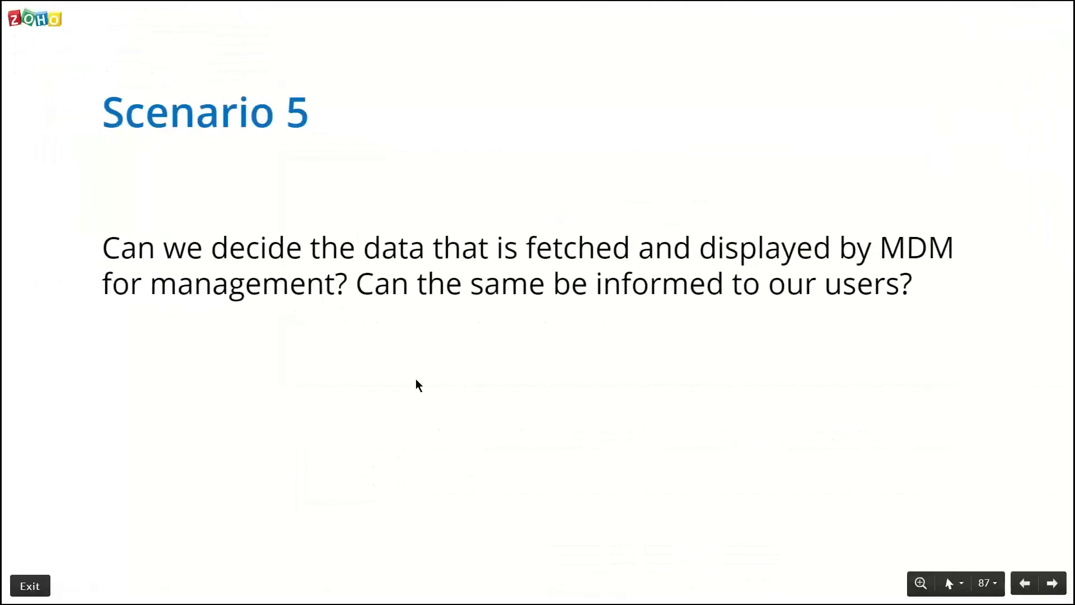
# - Advance the presentation past Scenario 5, and in Mobile Device Manager Plus open the Secure Authentication settings of User Administration
pyautogui.press('Right')
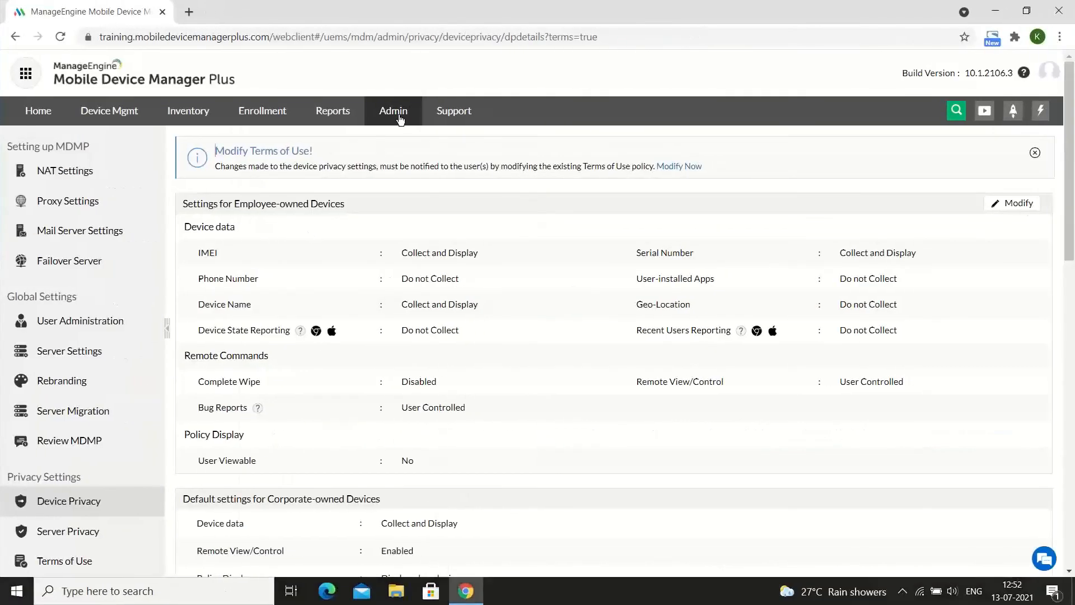
pyautogui.click(399, 115)
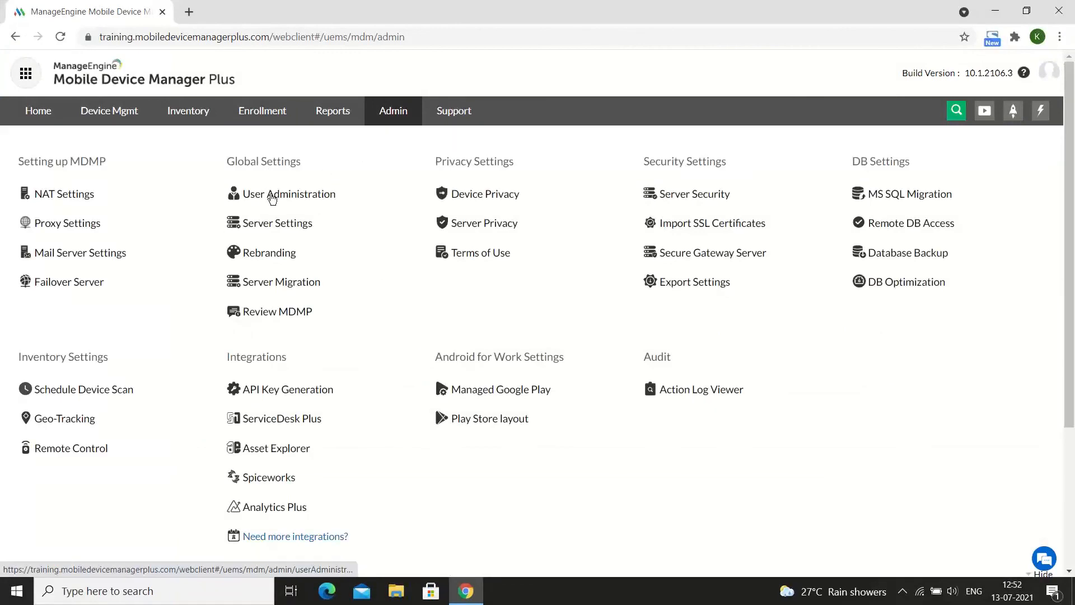
pyautogui.click(272, 196)
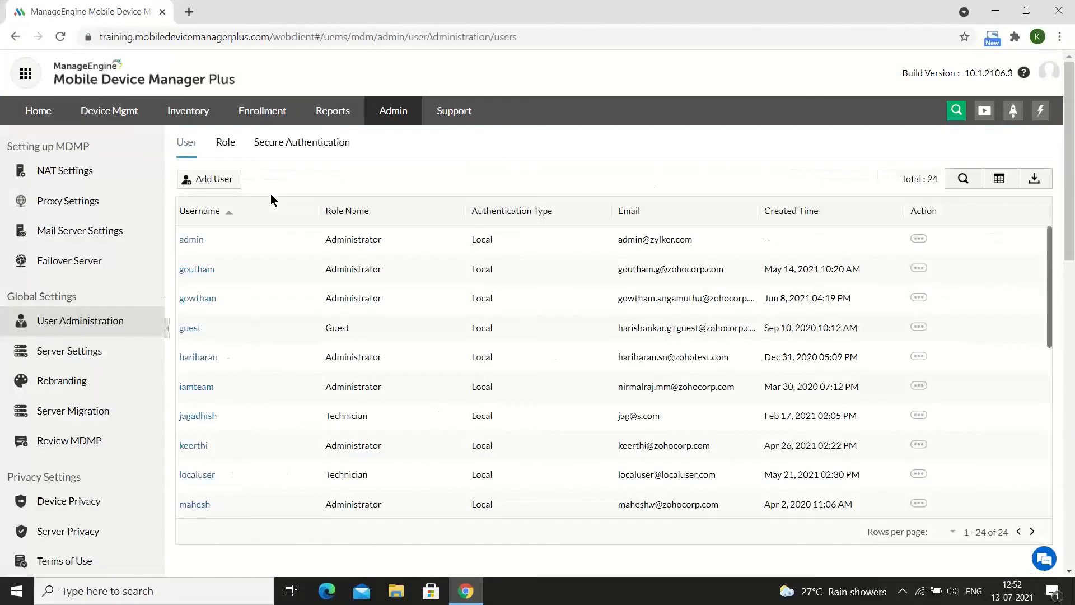
pyautogui.click(312, 144)
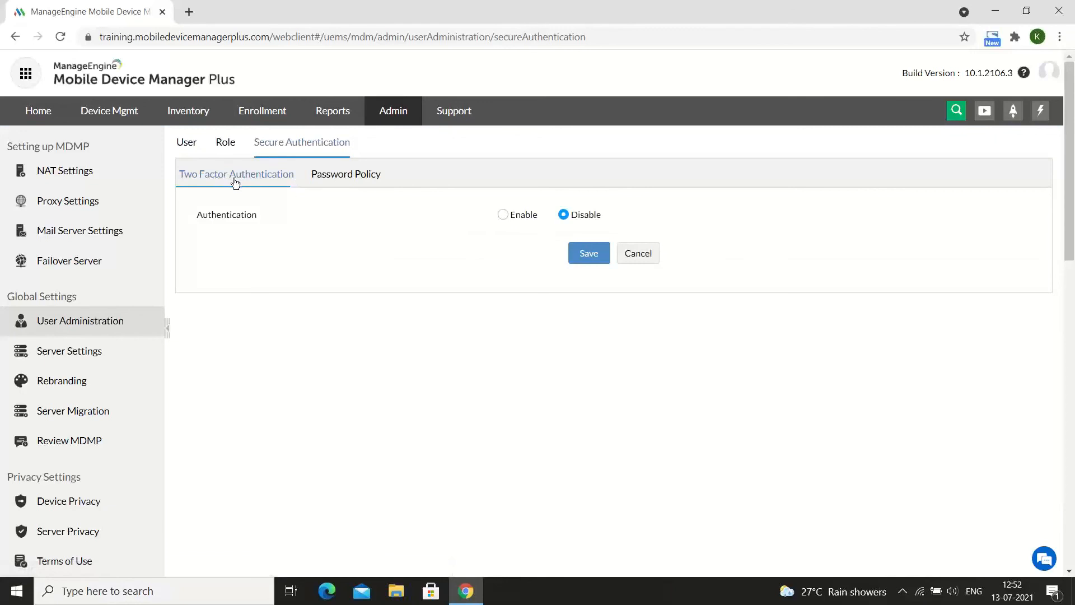
# - Enable two-factor authentication with E-mail as the mode, save it, and advance the presentation past Scenario 6
pyautogui.click(503, 215)
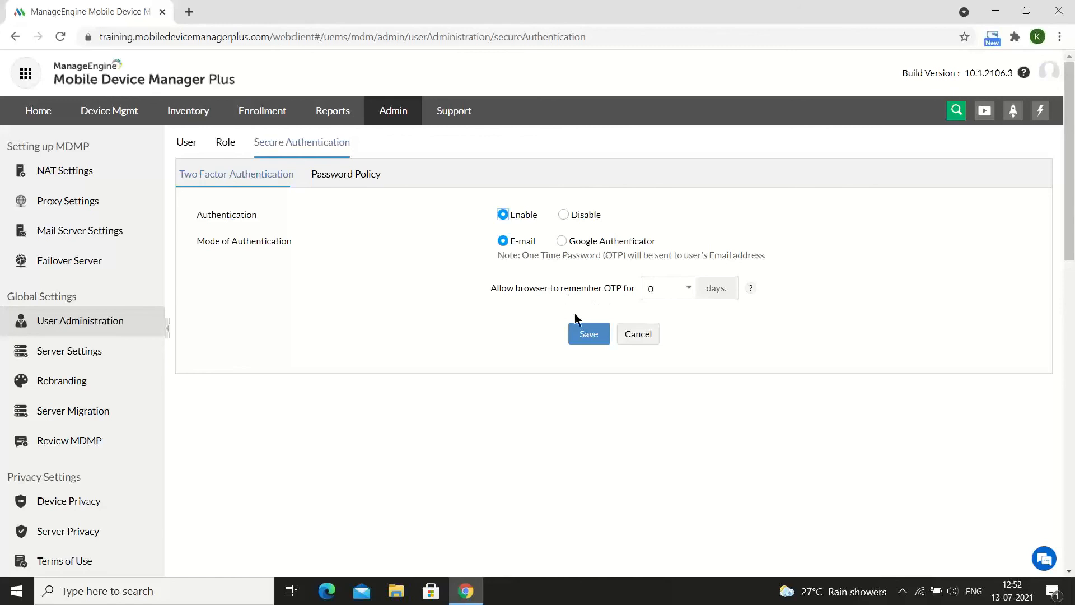
pyautogui.click(586, 332)
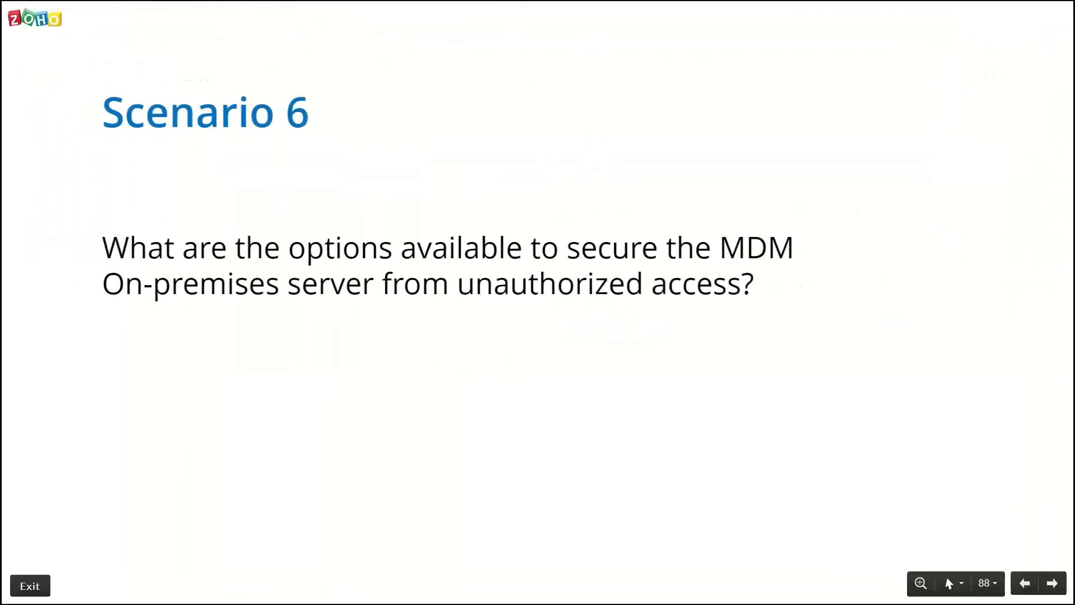
pyautogui.press('Right')
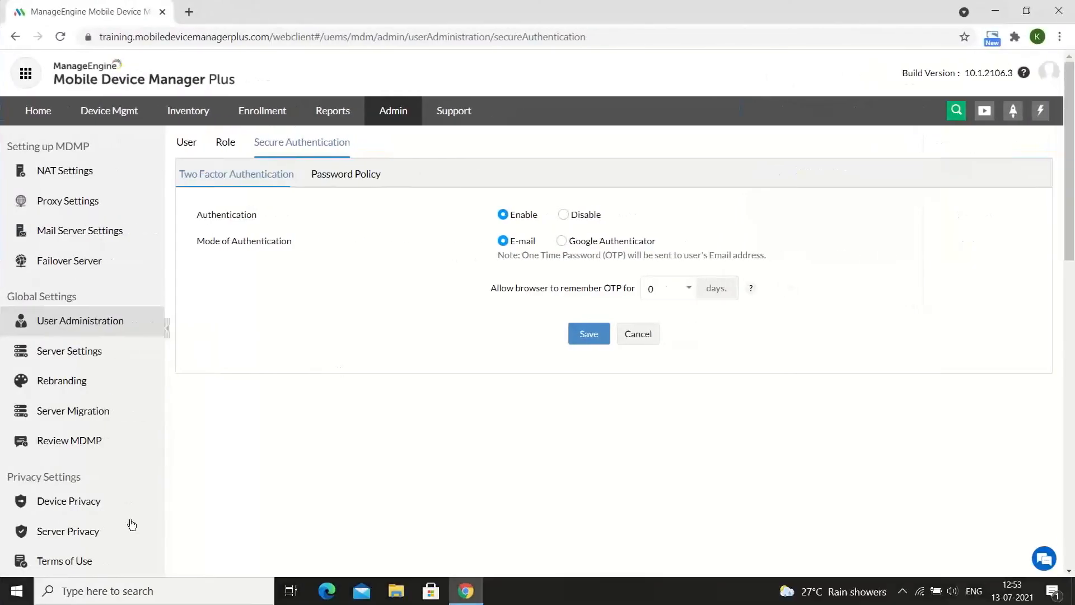
# - In Export Settings, leave securing of data exported from the MDM server to the technician, offer Mask PII, and advance the presentation past Scenario 7
pyautogui.scroll(-5, 120, 504)
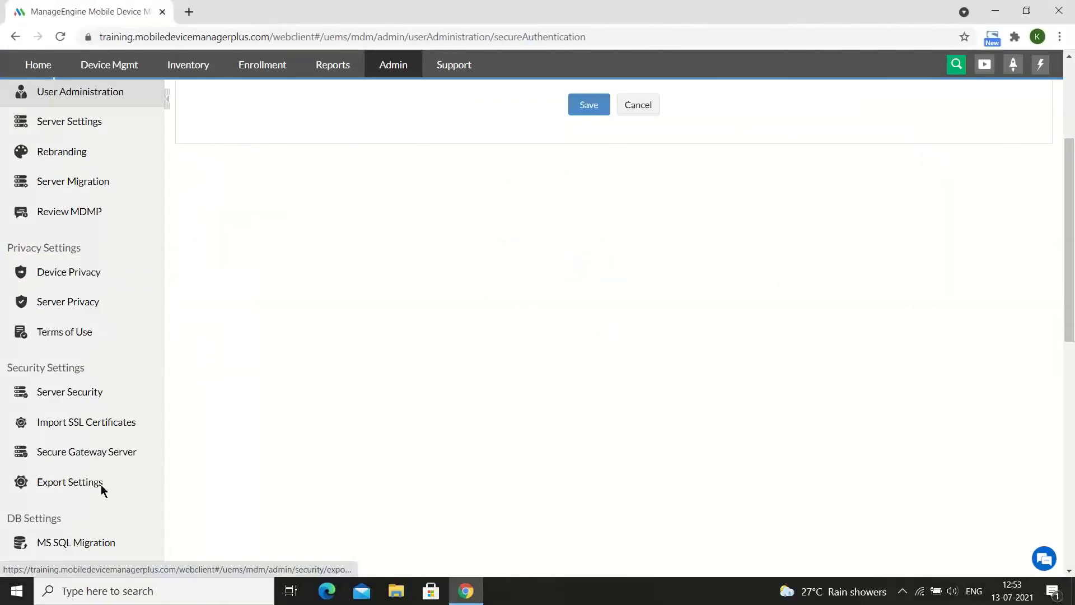
pyautogui.click(101, 484)
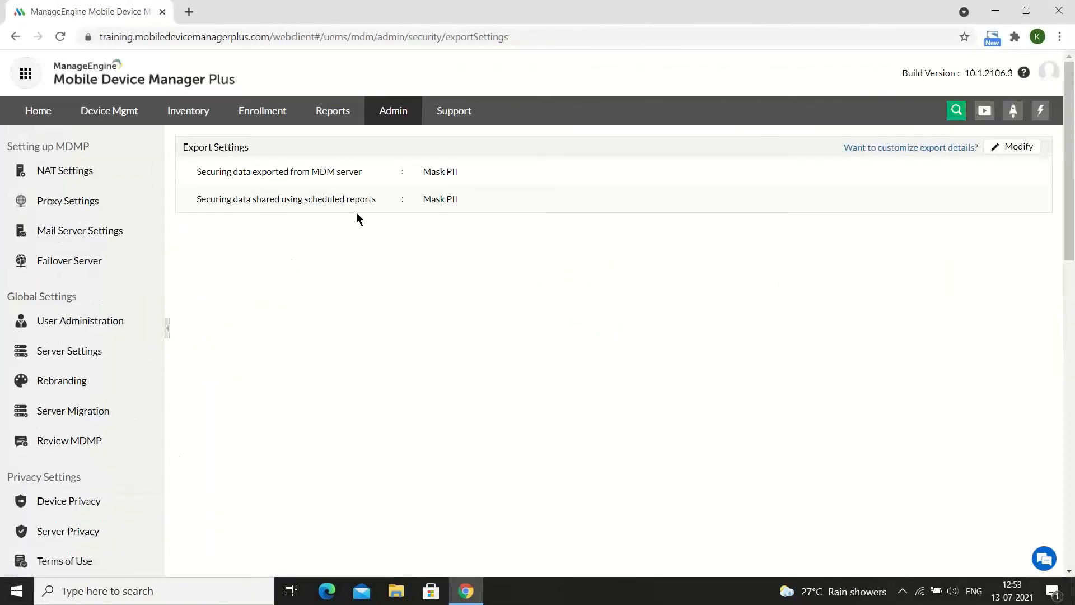
pyautogui.click(1011, 147)
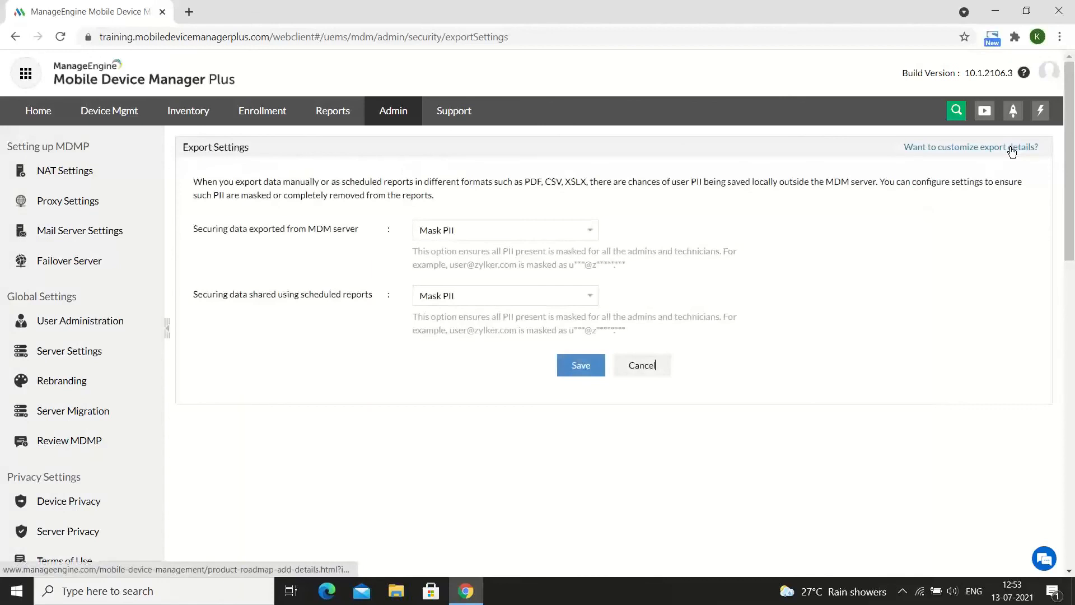
pyautogui.click(545, 236)
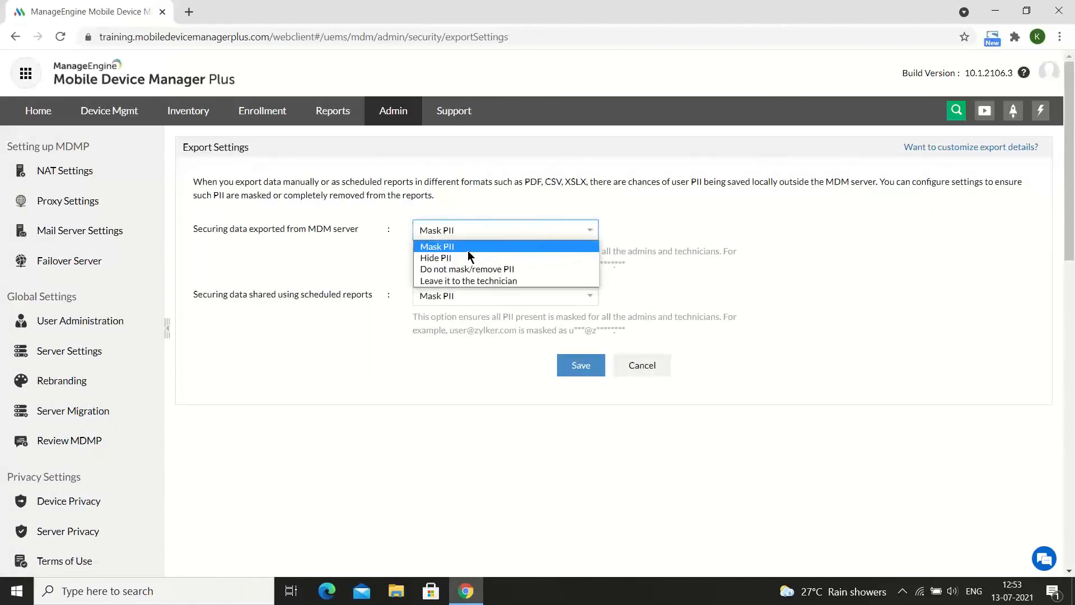
pyautogui.click(465, 280)
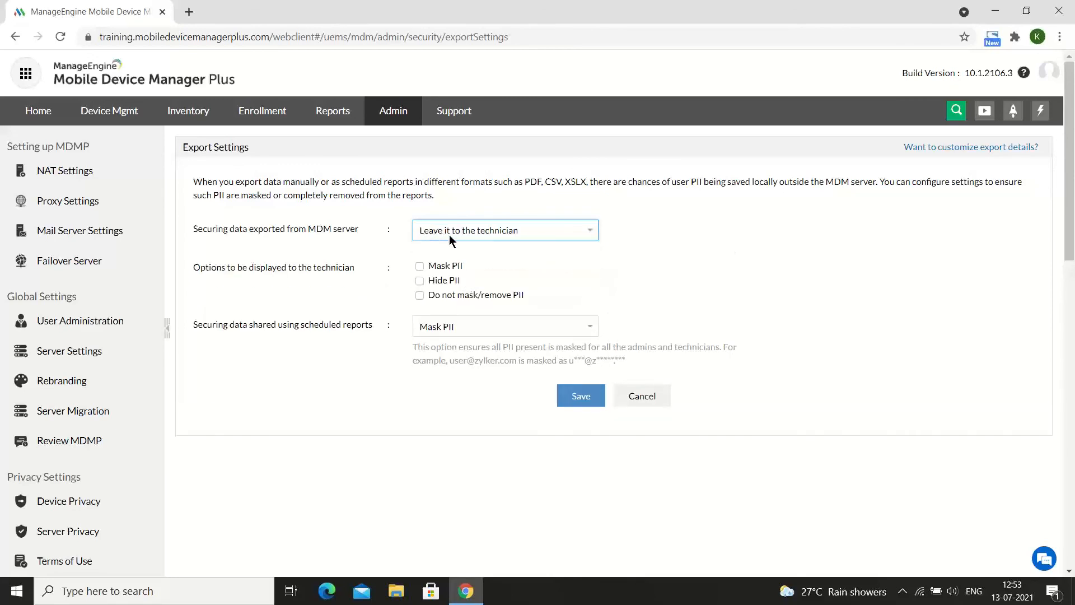
pyautogui.click(421, 267)
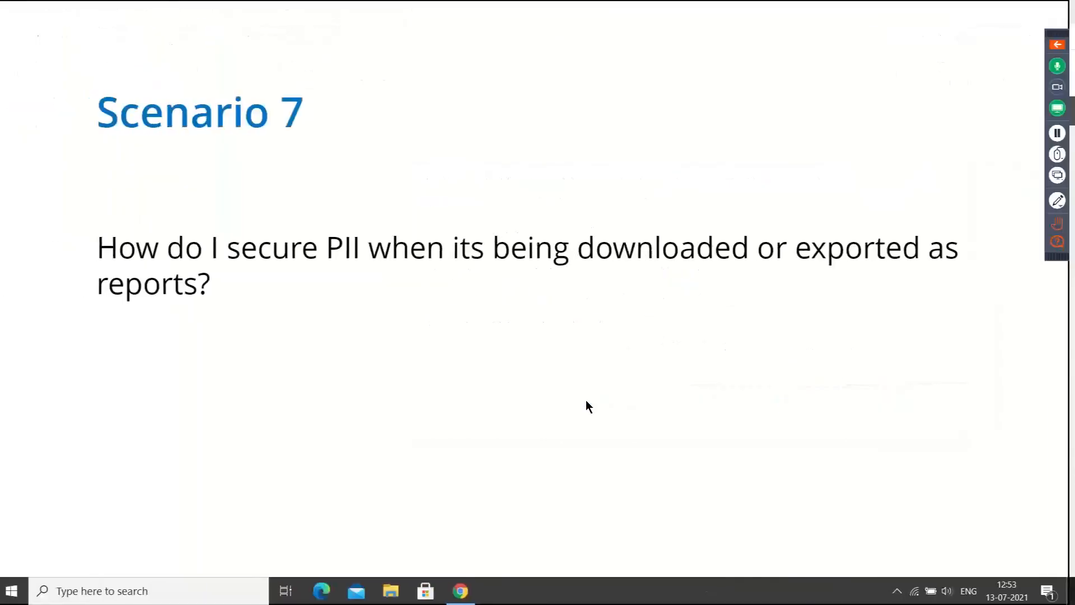
pyautogui.press('Right')
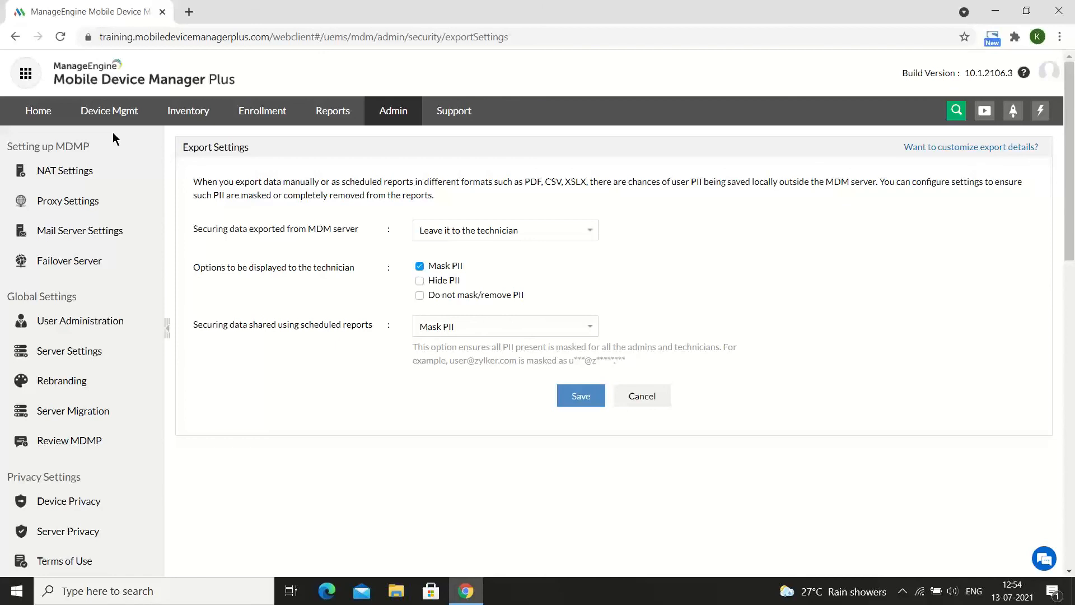
# - In Mobile Device Manager Plus, start an announcement titled "Scheduled maintanence" with the message "The maintanence will begin in 10 mins"
pyautogui.click(112, 116)
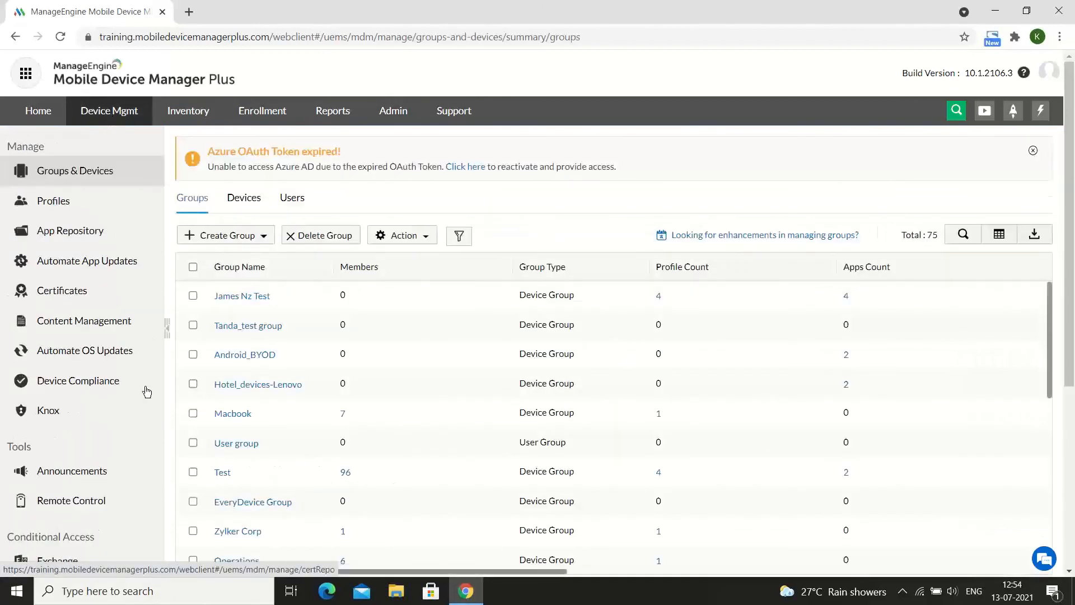
pyautogui.click(57, 466)
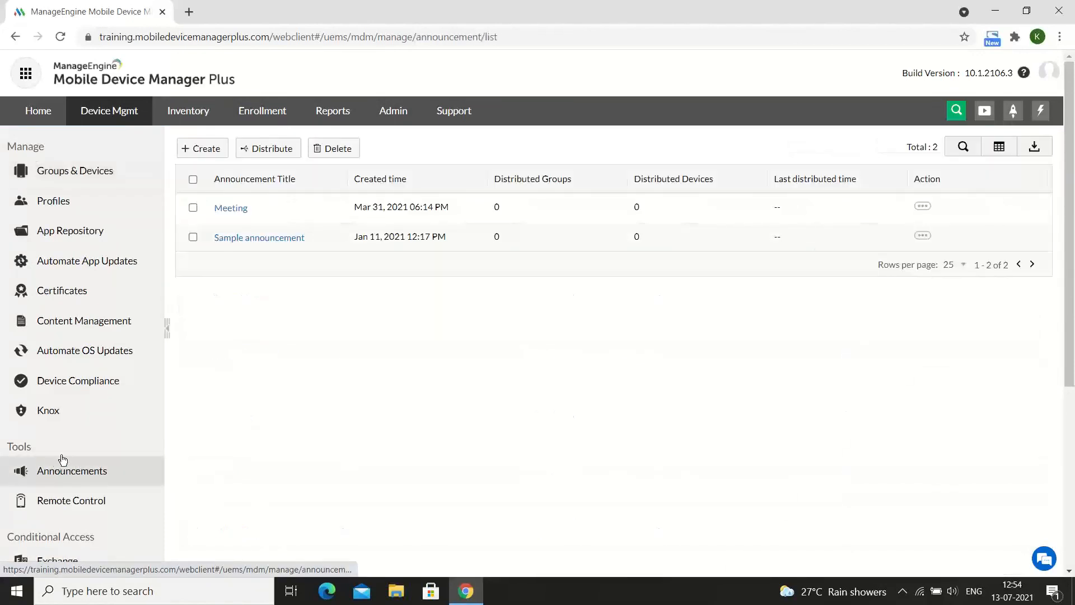
pyautogui.click(205, 147)
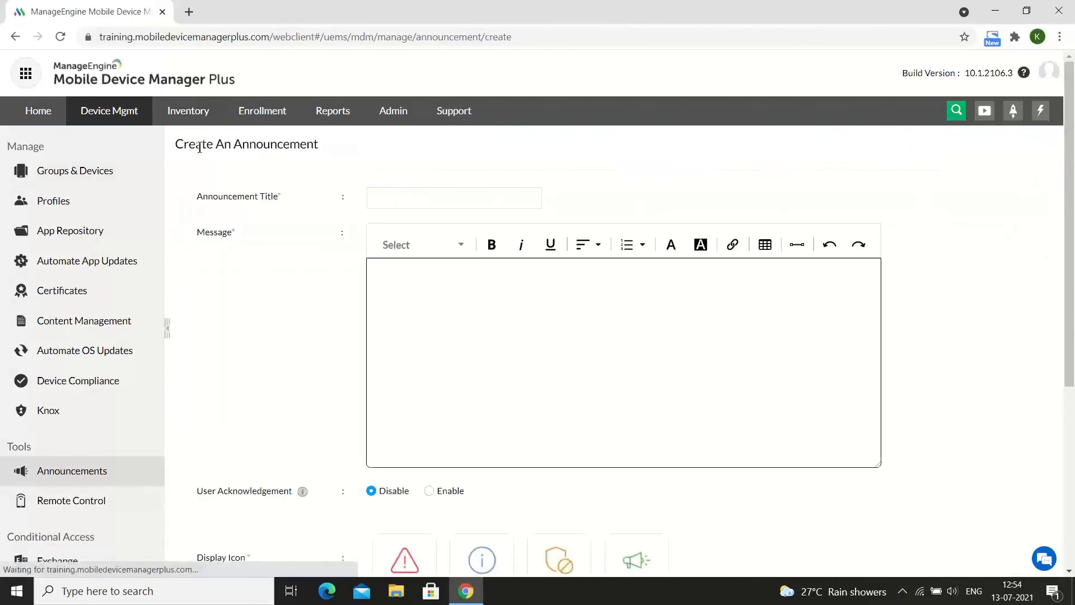
pyautogui.click(393, 192)
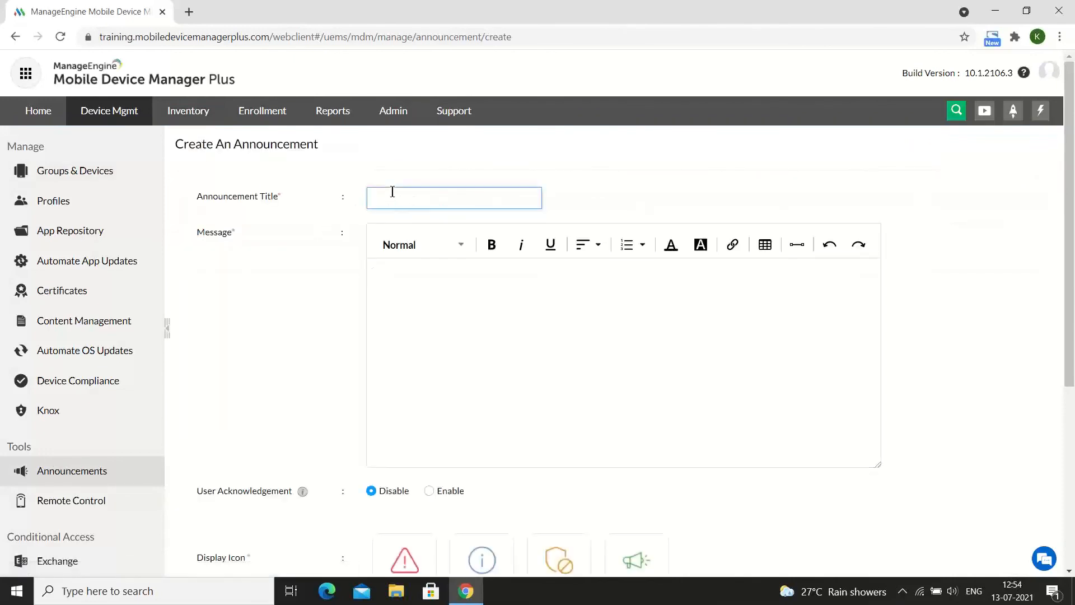
pyautogui.write('Scheduled maintanence')
pyautogui.click(441, 305)
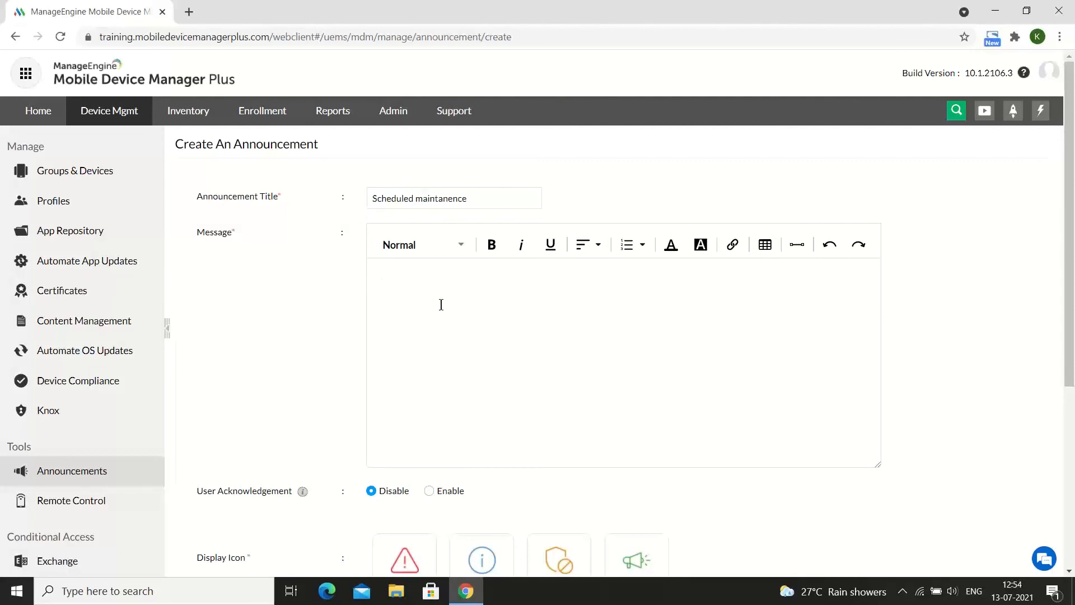
pyautogui.write('The maintanence will begin in 1')
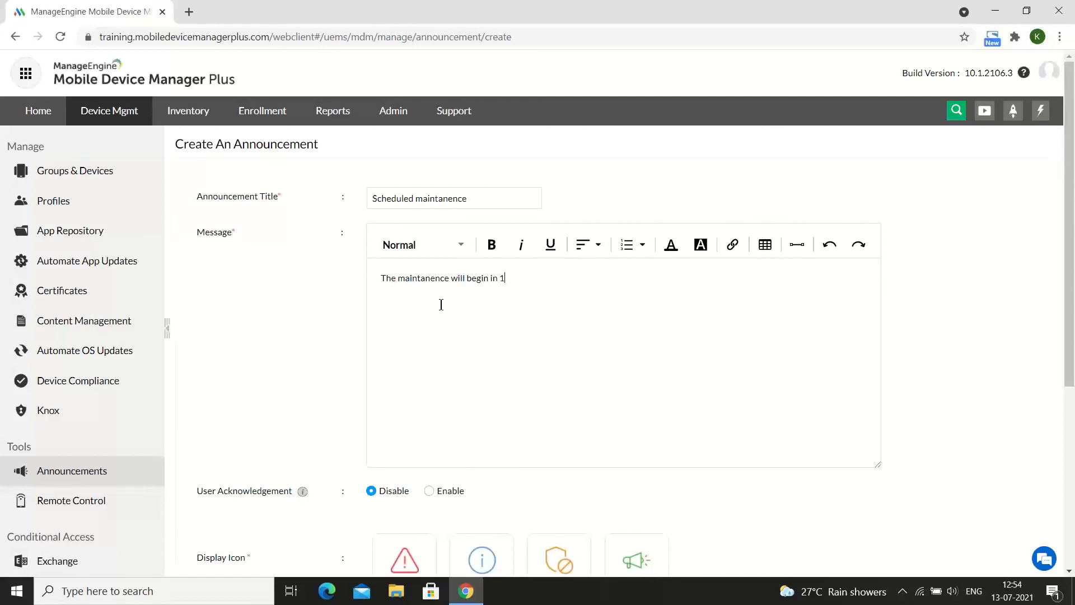
pyautogui.write('0 mins')
# - Enable user acknowledgement, choose the Warning display icon, and try to save the announcement without acknowledgement button text
pyautogui.scroll(-1, 537, 412)
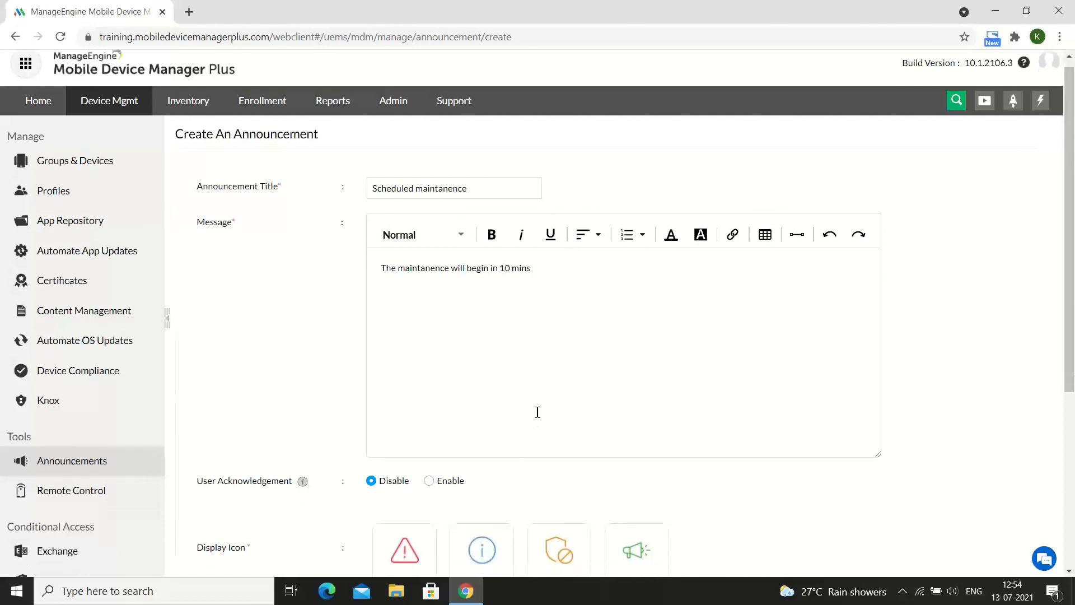
pyautogui.scroll(-3, 537, 412)
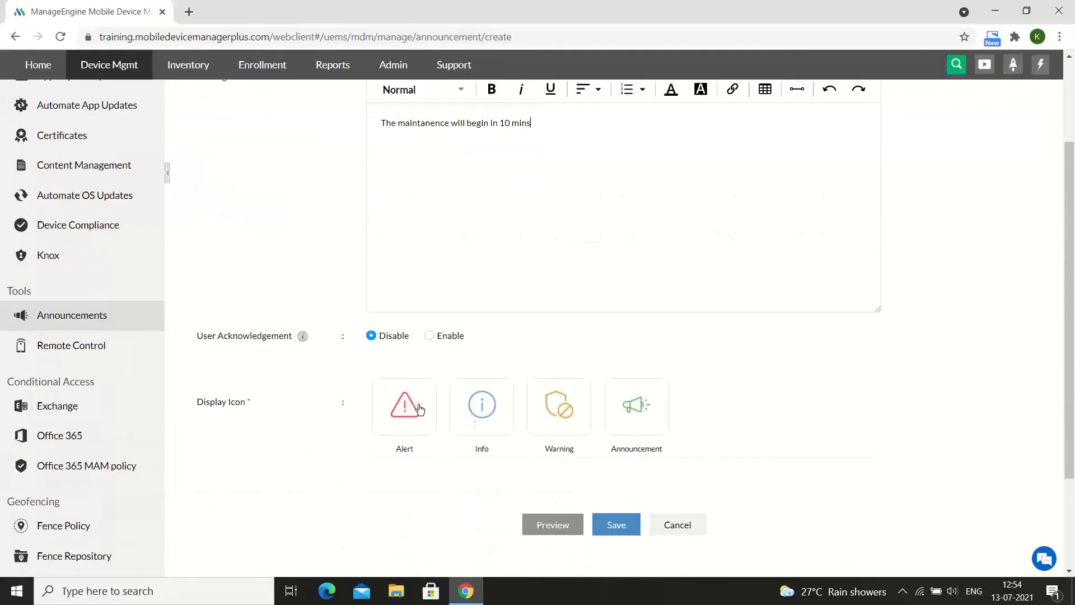
pyautogui.click(429, 336)
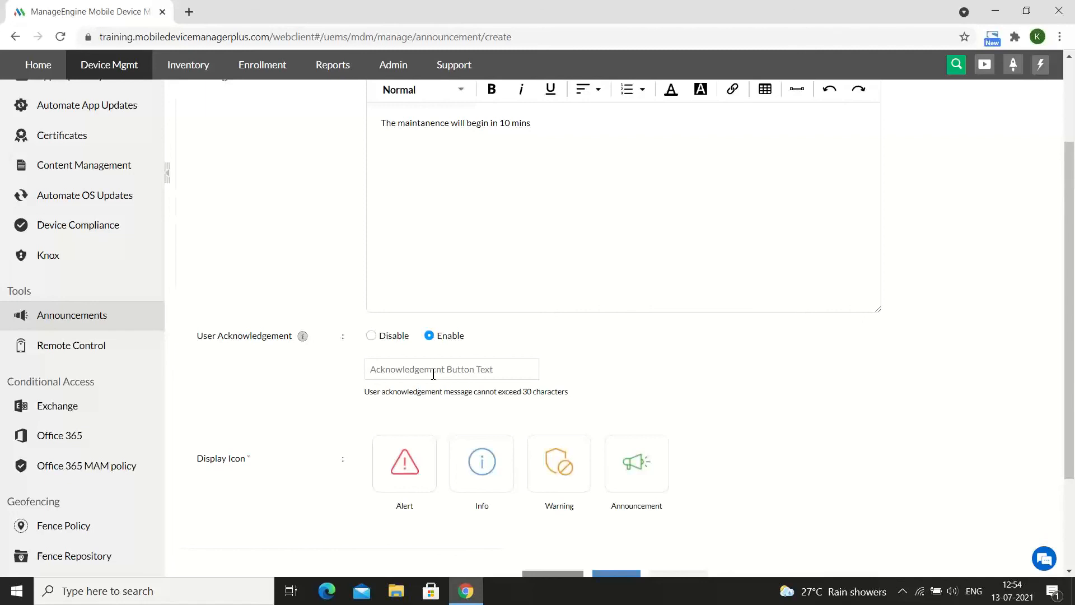
pyautogui.scroll(-1, 425, 446)
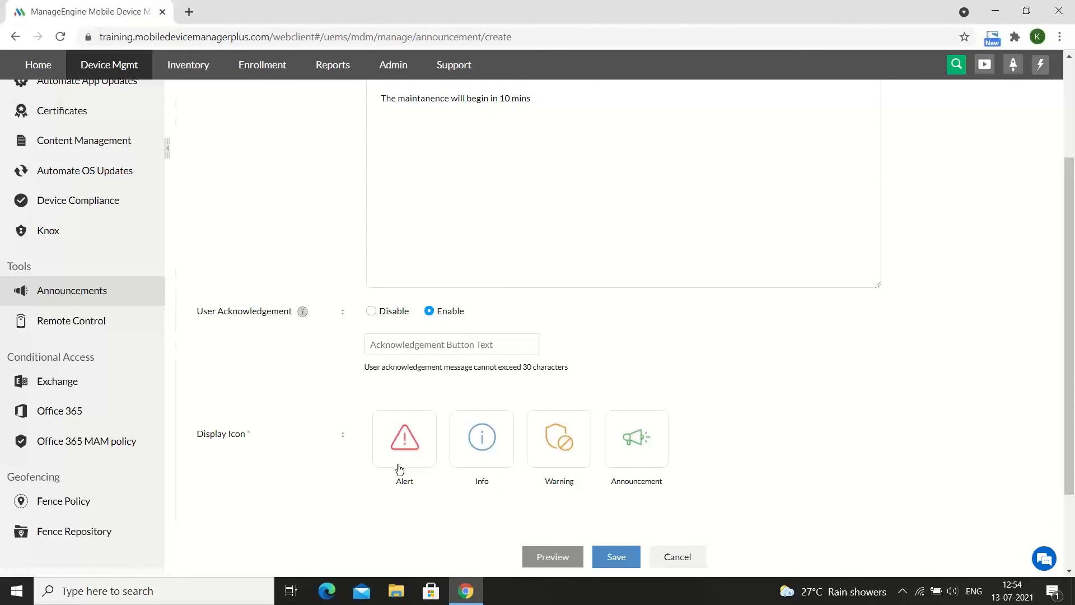
pyautogui.click(554, 456)
pyautogui.scroll(-1, 539, 485)
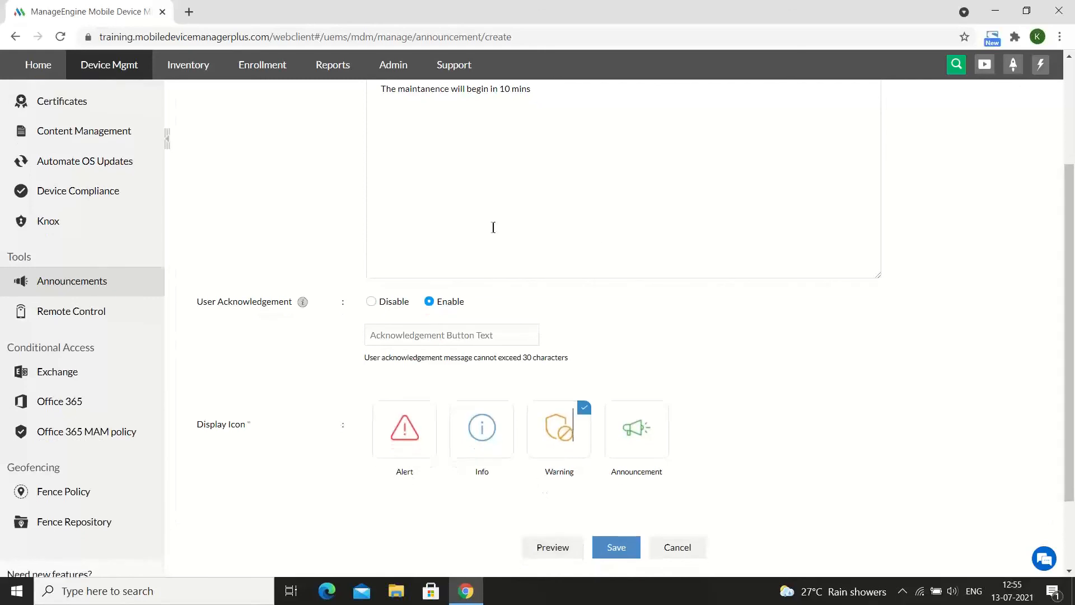
pyautogui.click(615, 550)
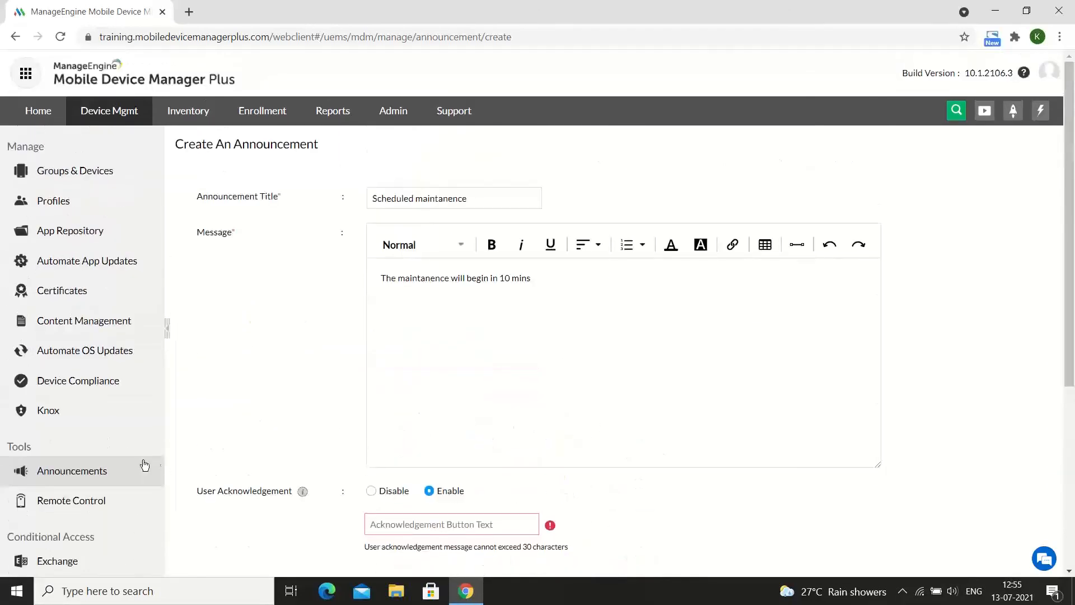
# - Distribute the existing Meeting announcement to the Sales Department group, and advance the presentation past Scenario 8
pyautogui.click(116, 460)
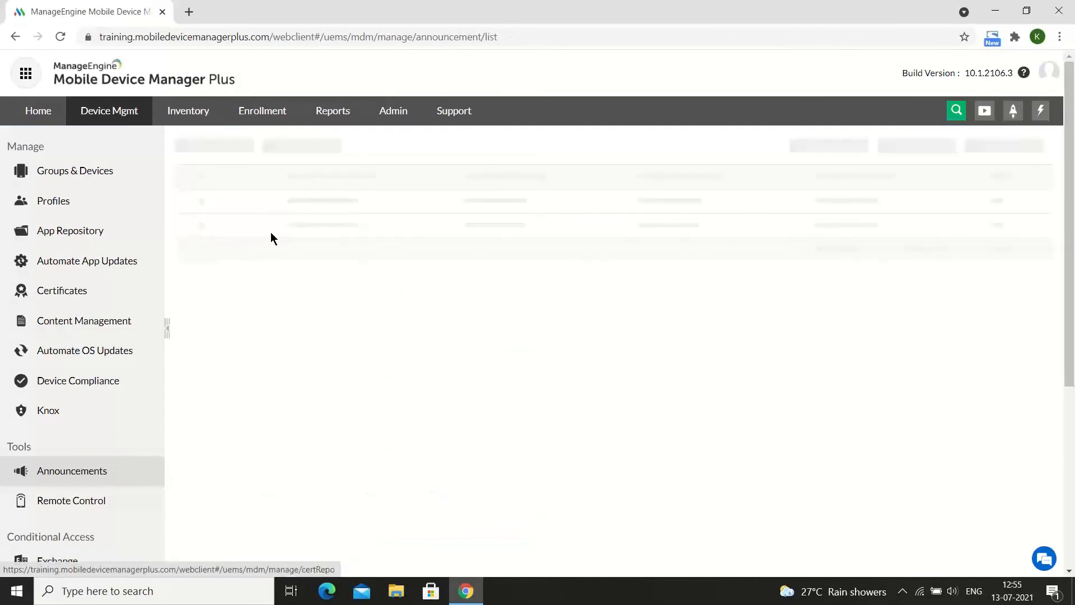
pyautogui.click(193, 207)
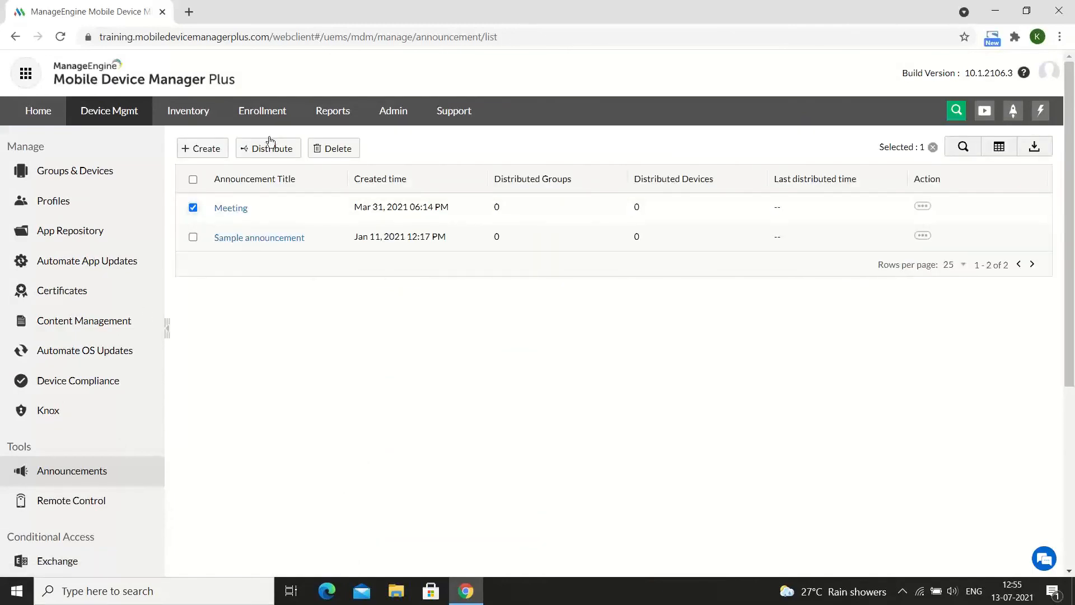
pyautogui.click(270, 143)
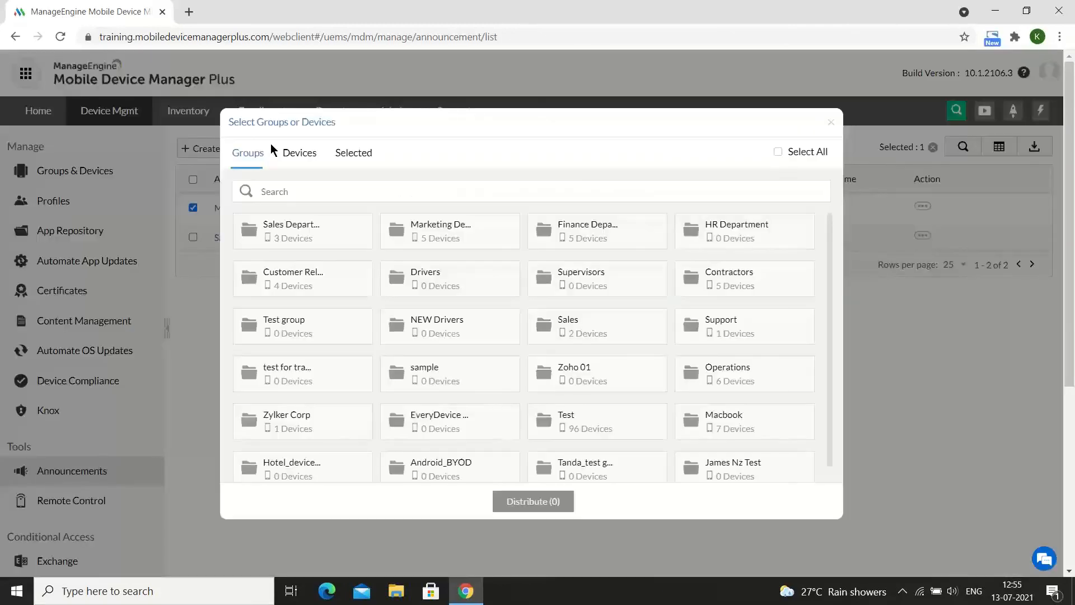
pyautogui.click(309, 244)
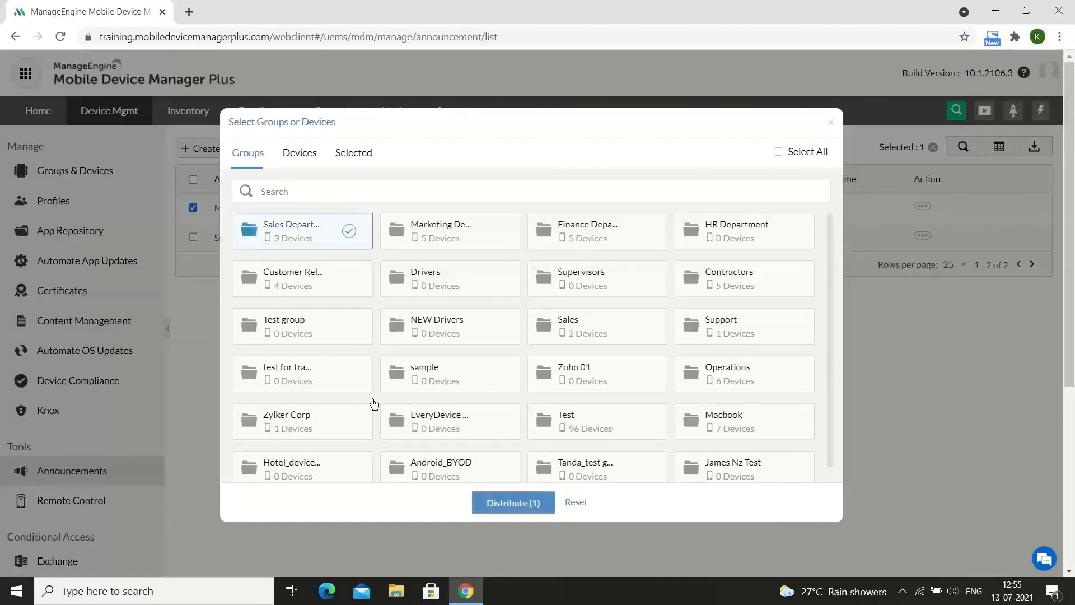
pyautogui.click(527, 512)
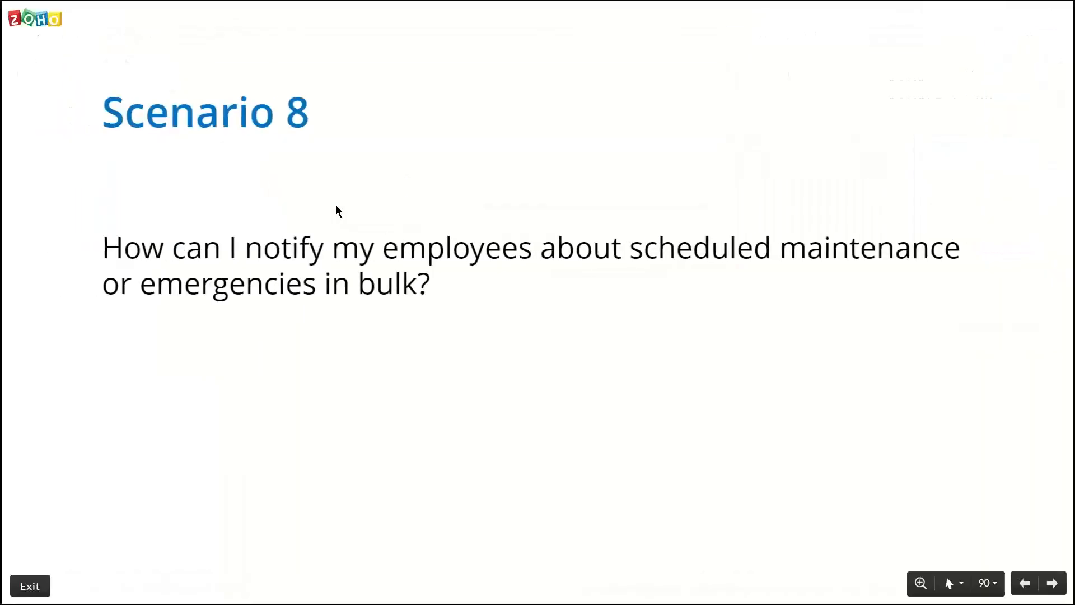
pyautogui.press('Right')
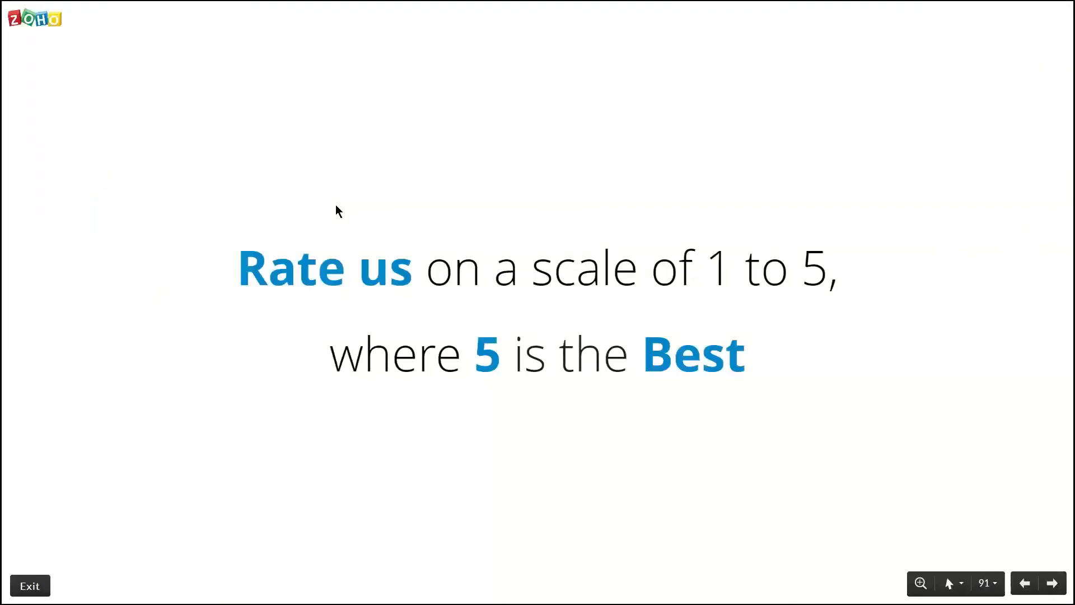